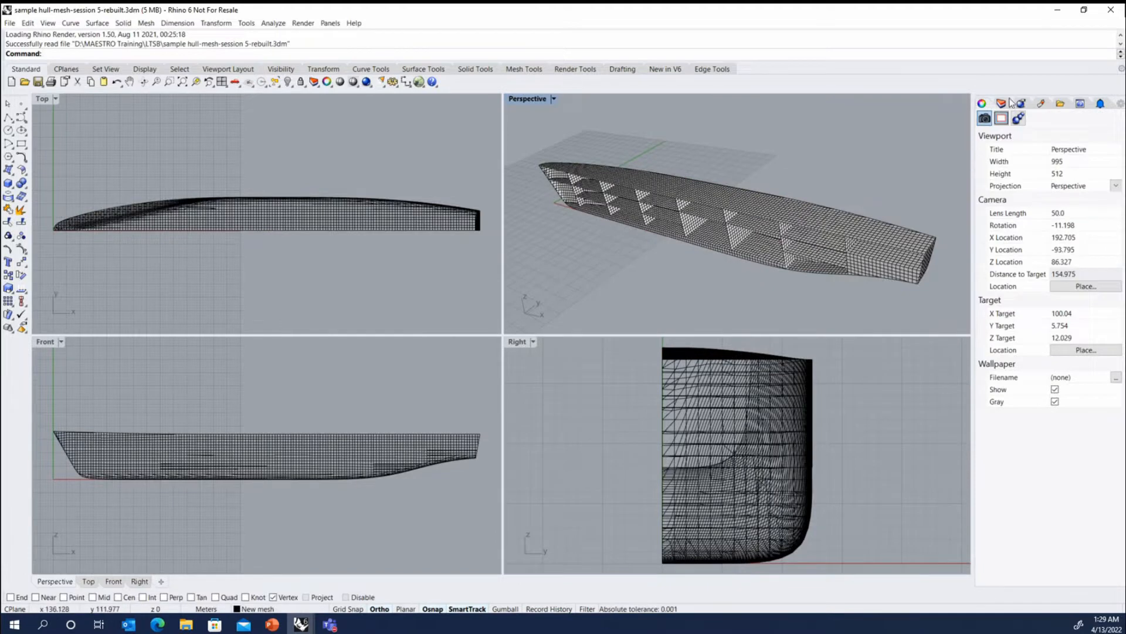
- Show the layer list and turn on the beams layer under decks
left_click(1002, 103)
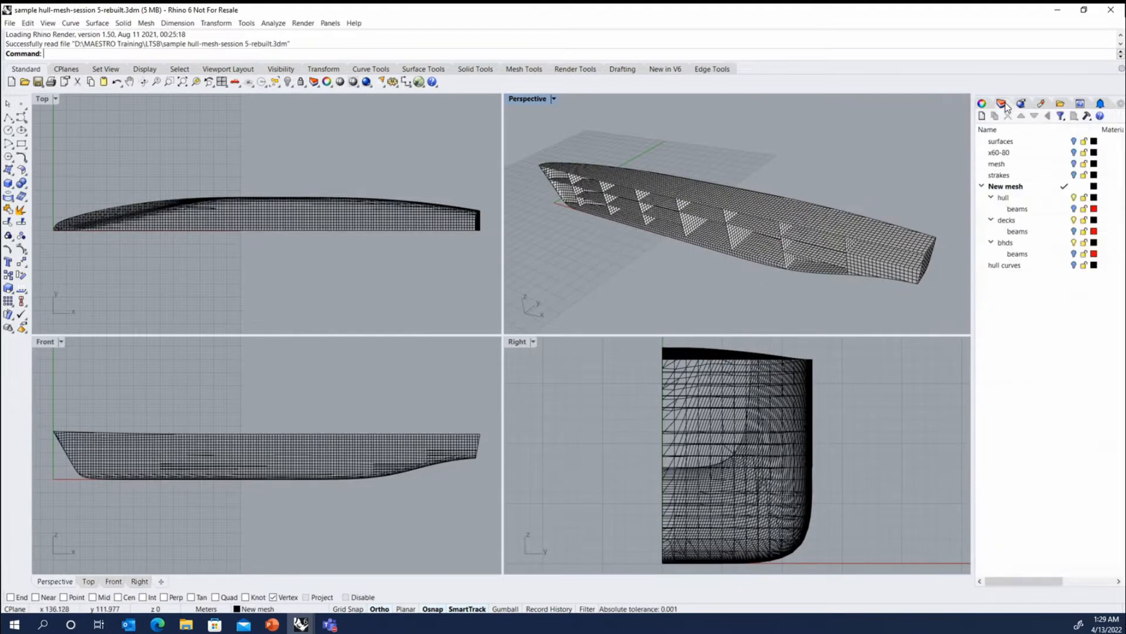
left_click(1074, 231)
right_click_drag(651, 203, 693, 192)
scroll(692, 191, "up", 5)
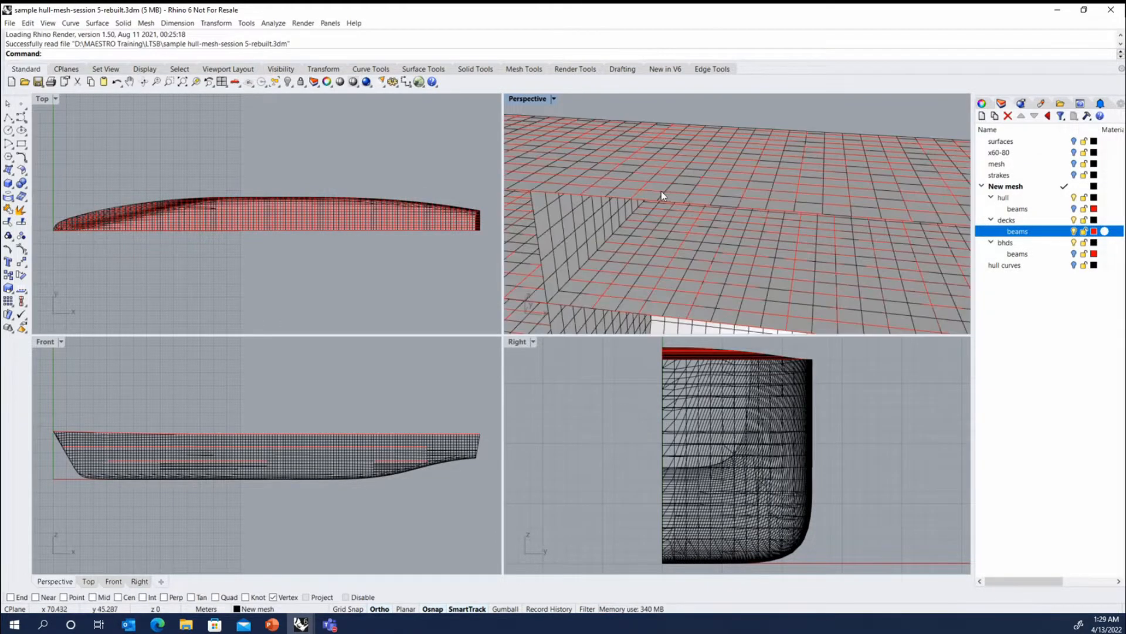
- Try to export deck beam lines to MAESTRO with the script export maestro beams-12-11-19.rvb, using the Polyline and Direction option
left_click(246, 22)
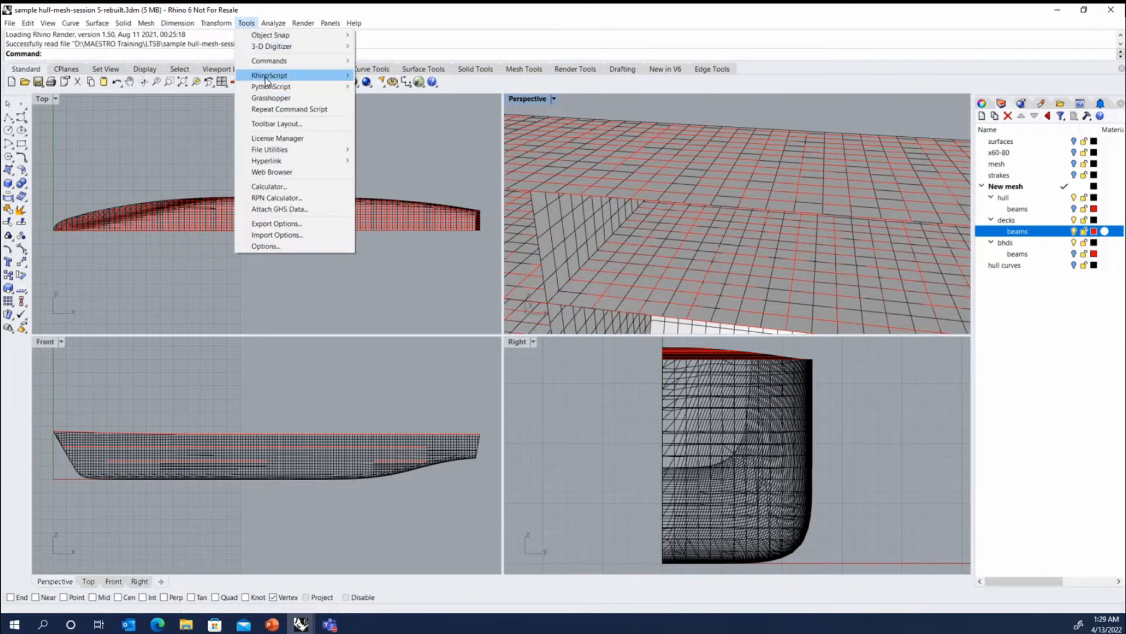
mouse_move(305, 75)
left_click(378, 76)
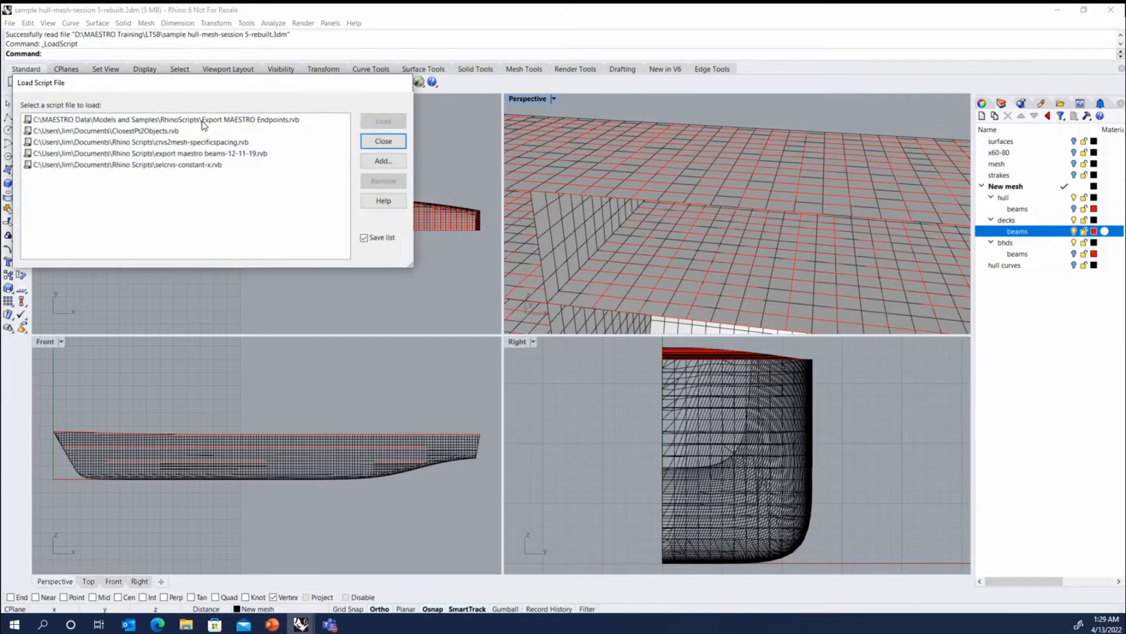
double_click(206, 153)
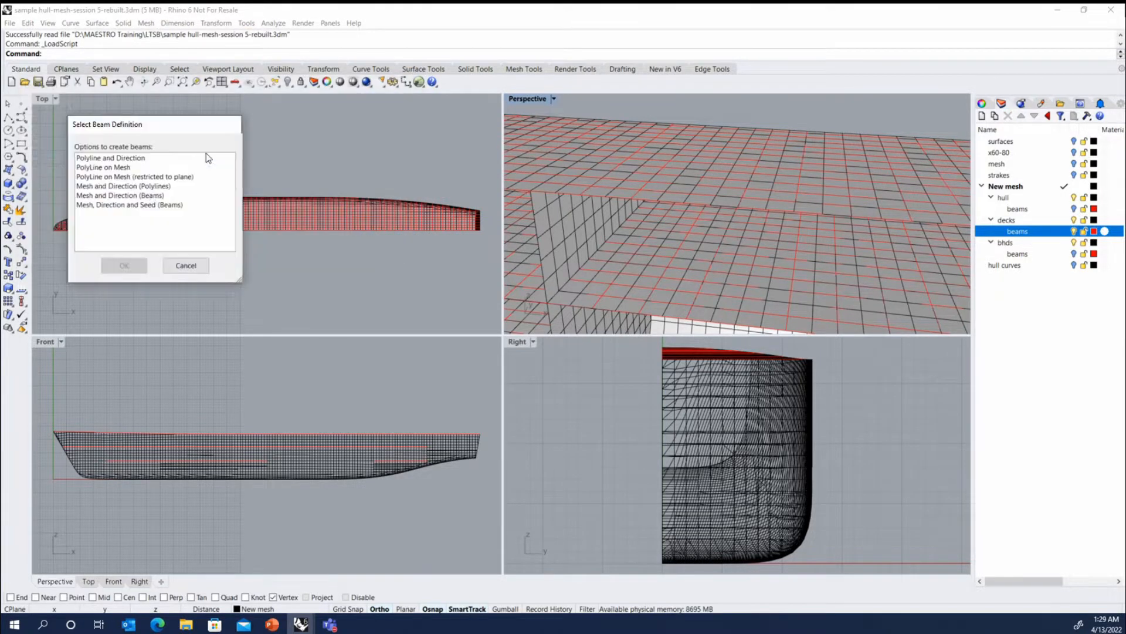
left_click(108, 159)
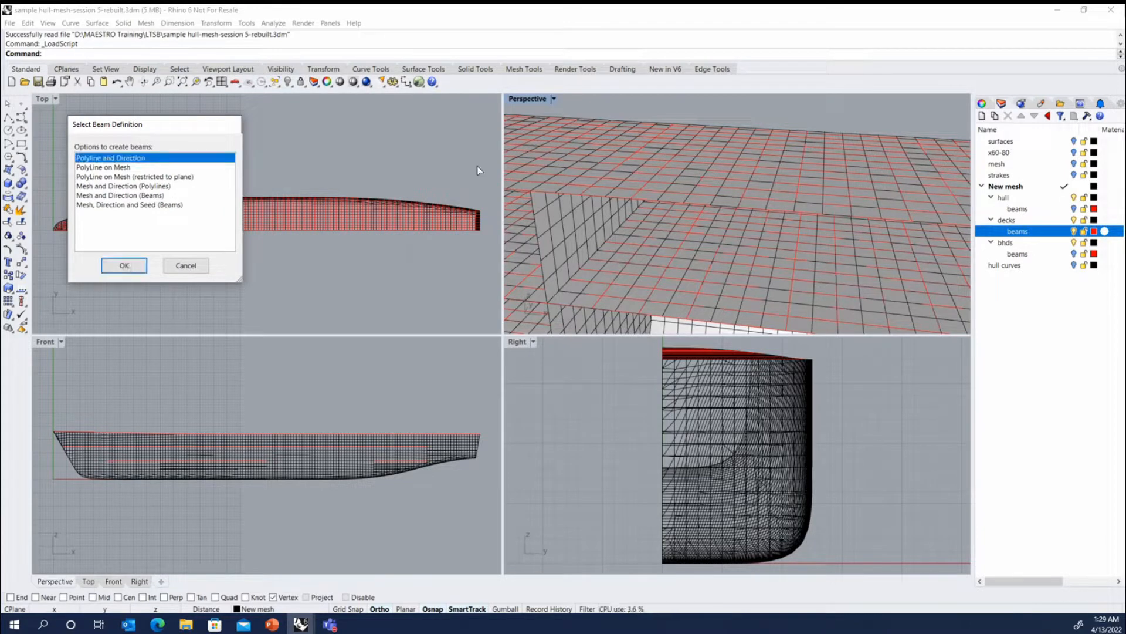
left_click(616, 183)
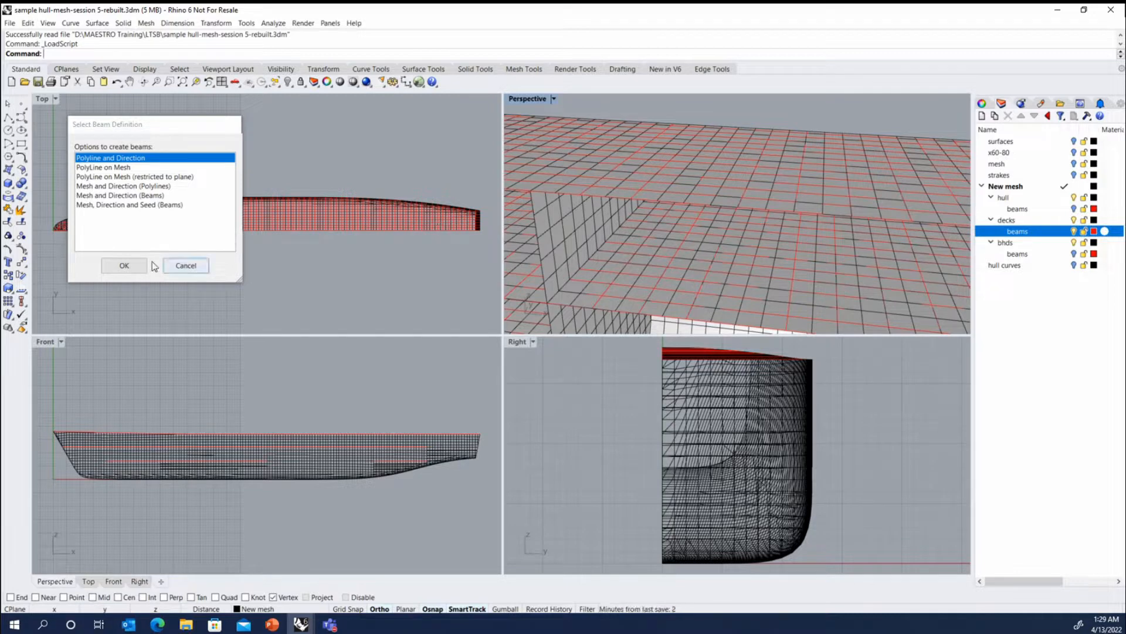
left_click(124, 265)
left_click(669, 178)
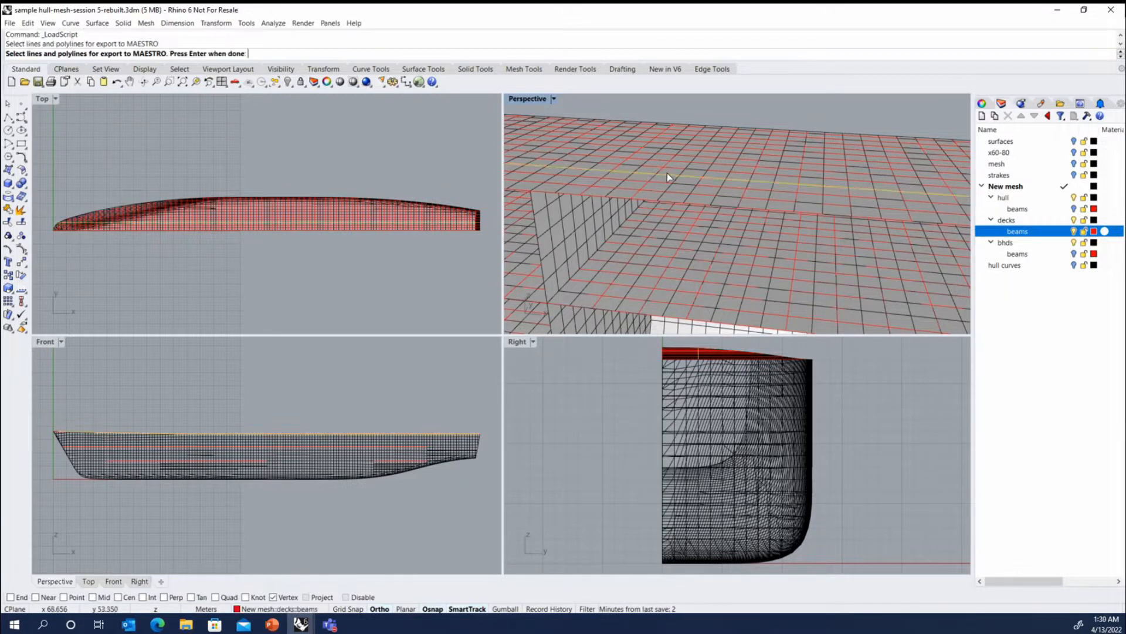
scroll(669, 179, "down", 4)
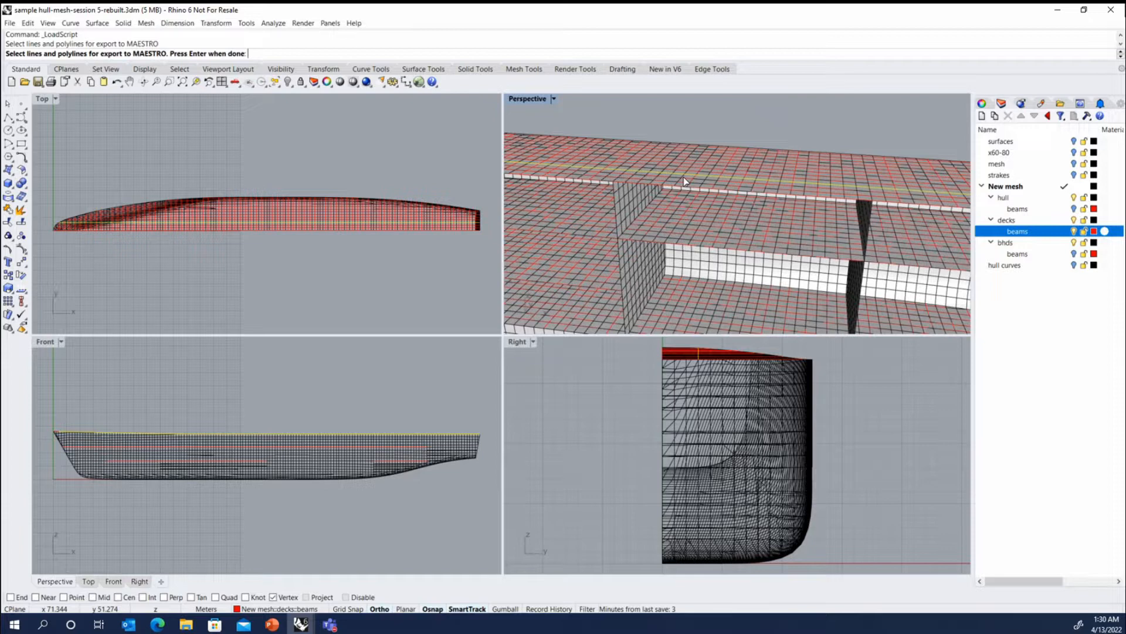
key("Return")
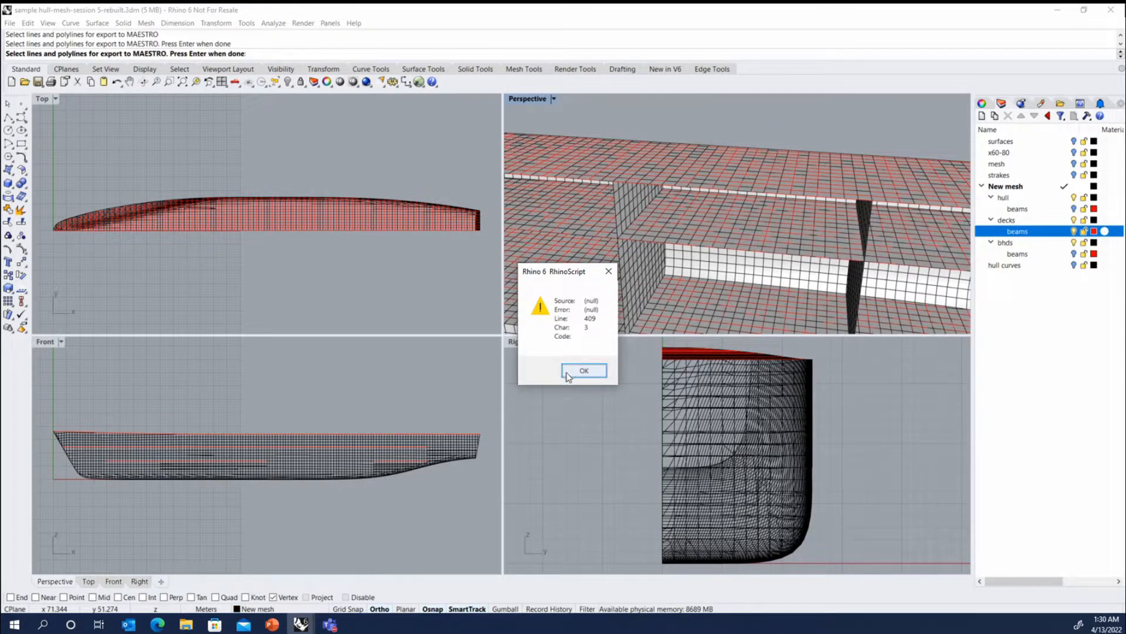
left_click(584, 371)
- Select the group of longitudinal beam curves on the decks
scroll(682, 191, "up", 3)
left_click(687, 178)
left_click(688, 178)
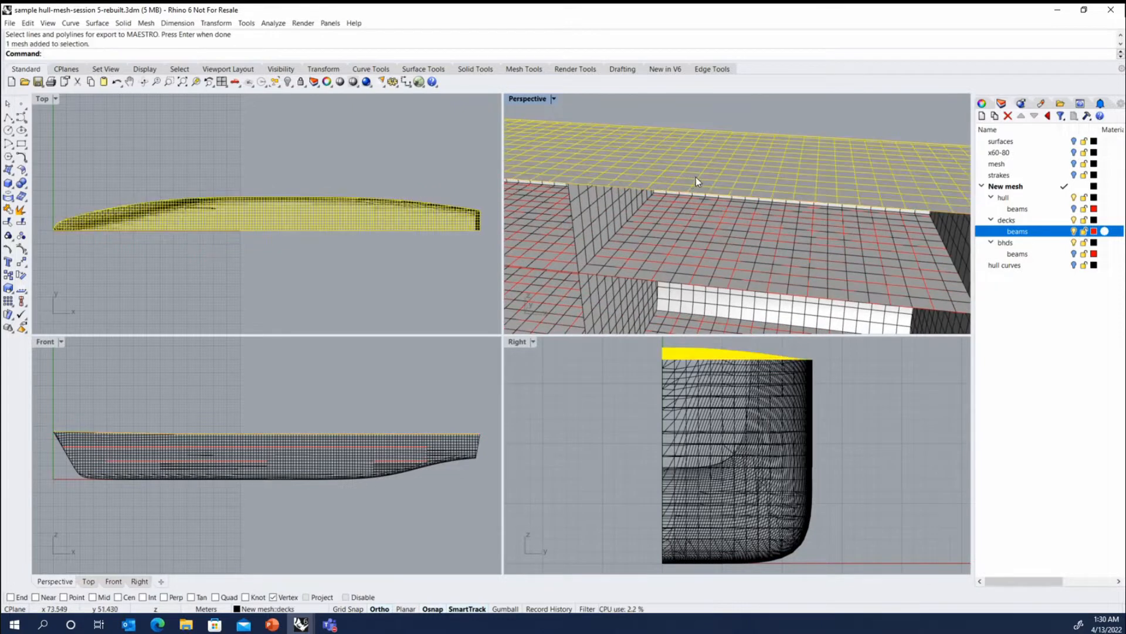
scroll(687, 181, "down", 2)
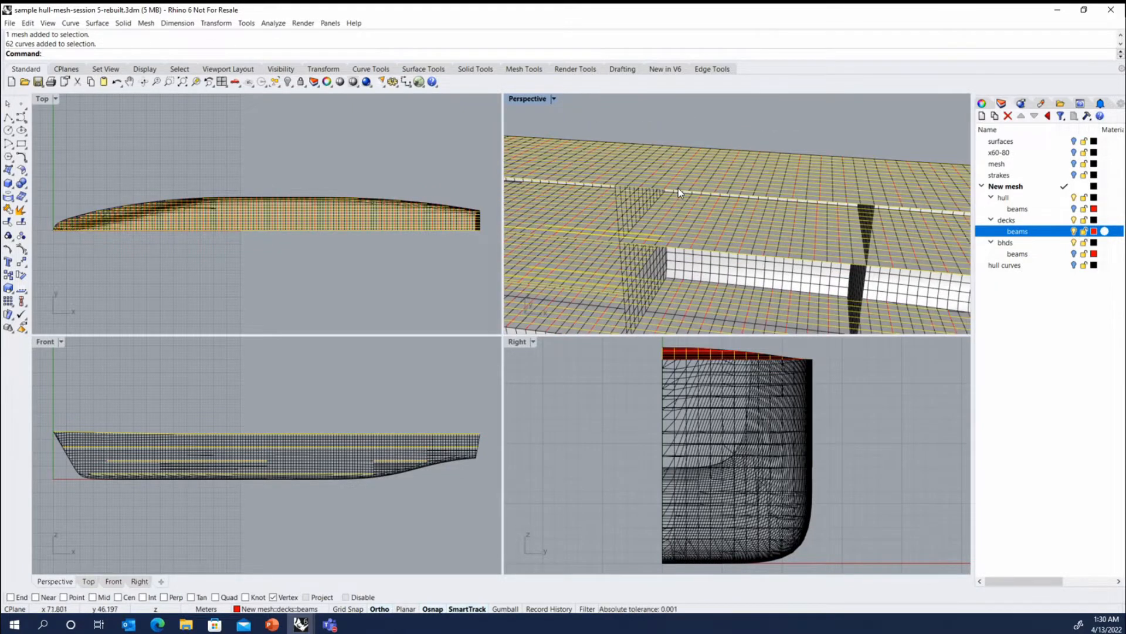
- Run the script export maestro beams-12-11-19.rvb on the longitudinal deck beams with the Polyline and Direction beam definition
right_click(396, 43)
left_click(431, 84)
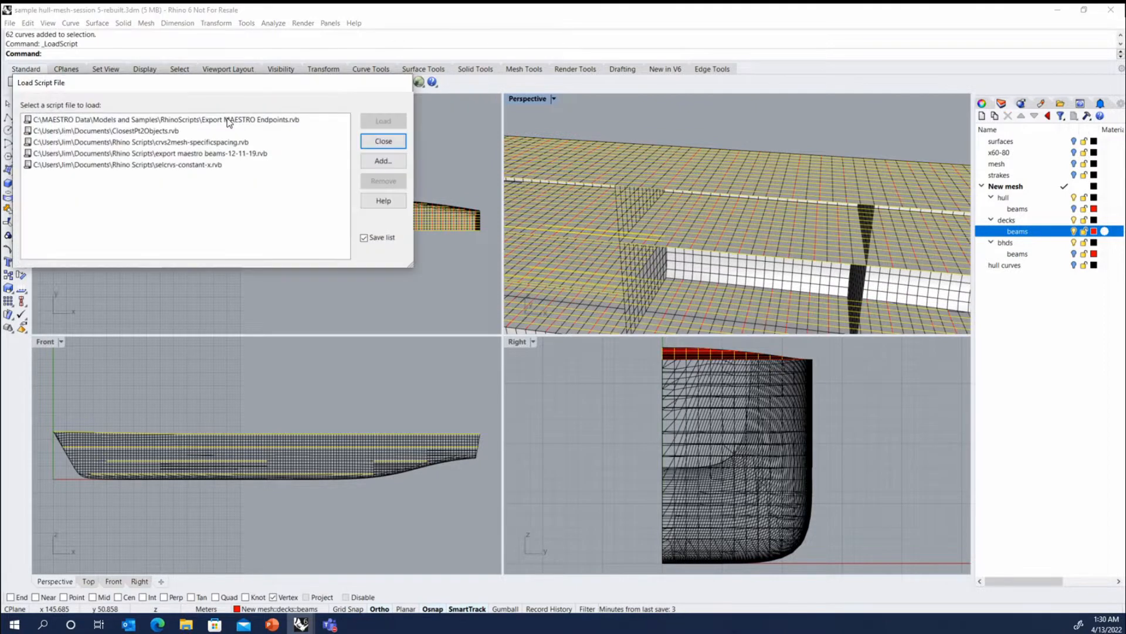
double_click(216, 153)
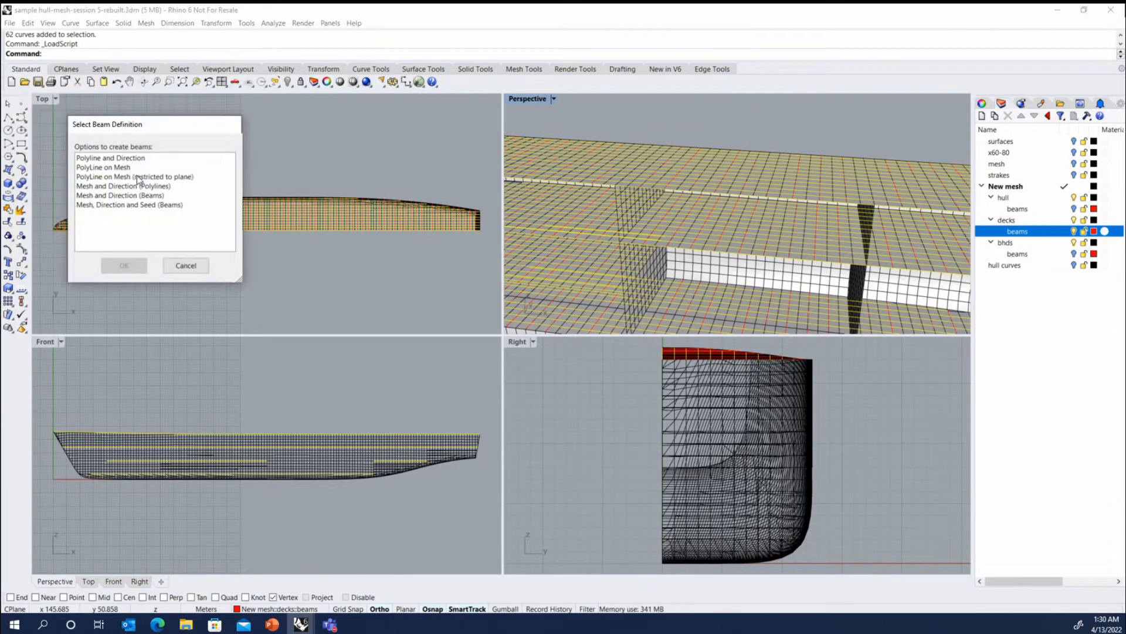
left_click(132, 159)
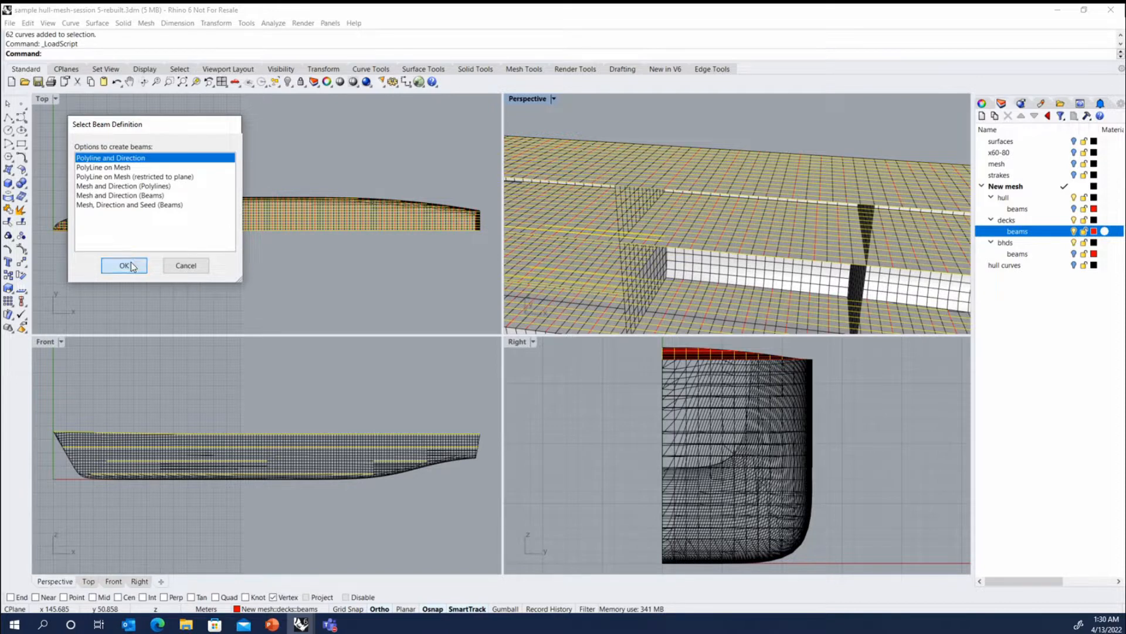
left_click(125, 266)
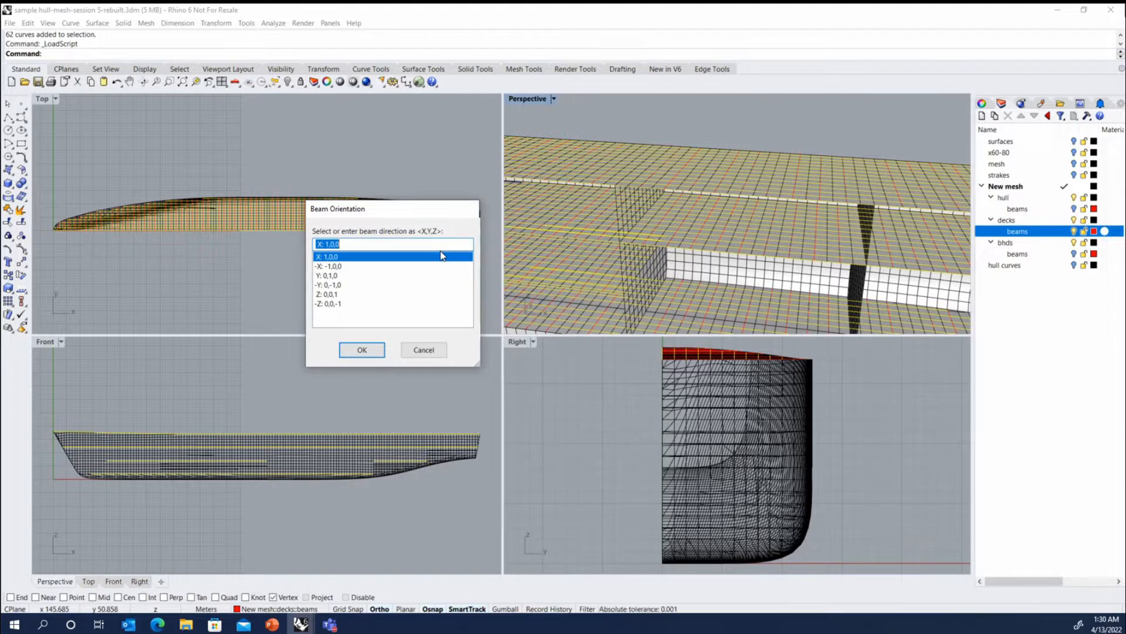
- Set the beam direction to -Z: 0,0,-1 and save the longitudinal beams as the neutral file deck stiffeners.mnf
left_click(435, 303)
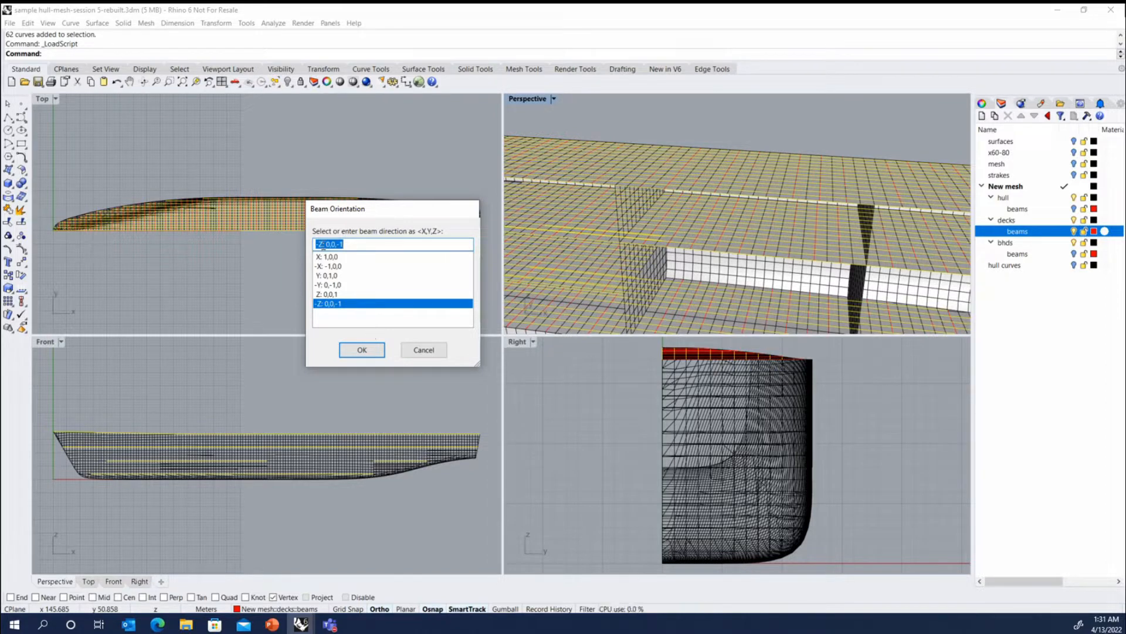
left_click(363, 350)
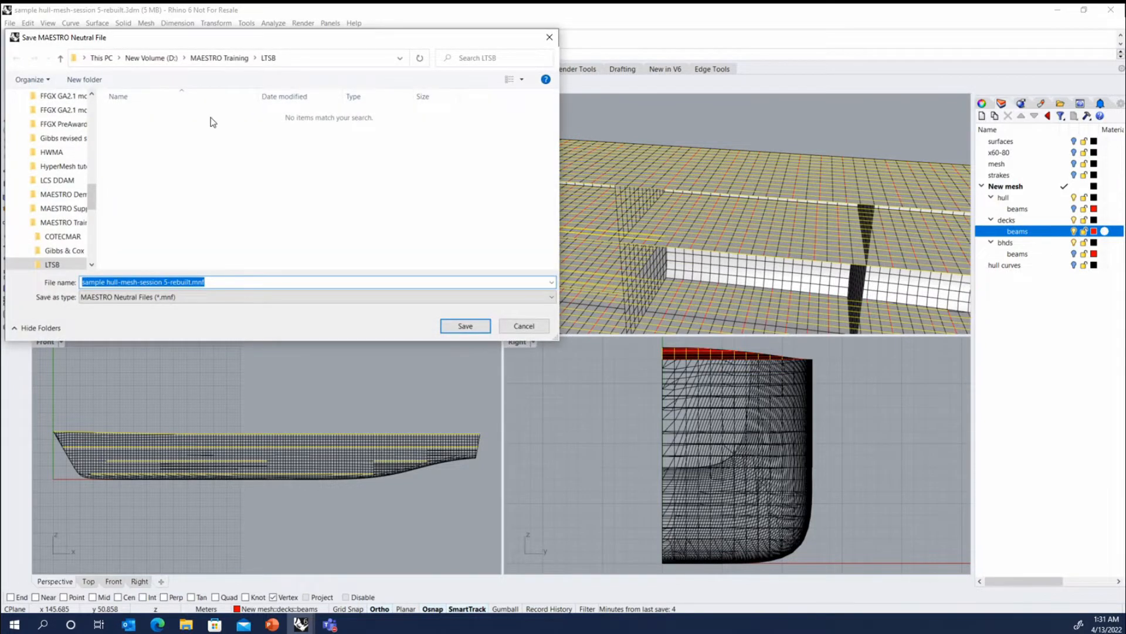
left_click_drag(192, 282, 82, 282)
type("deck stiffene")
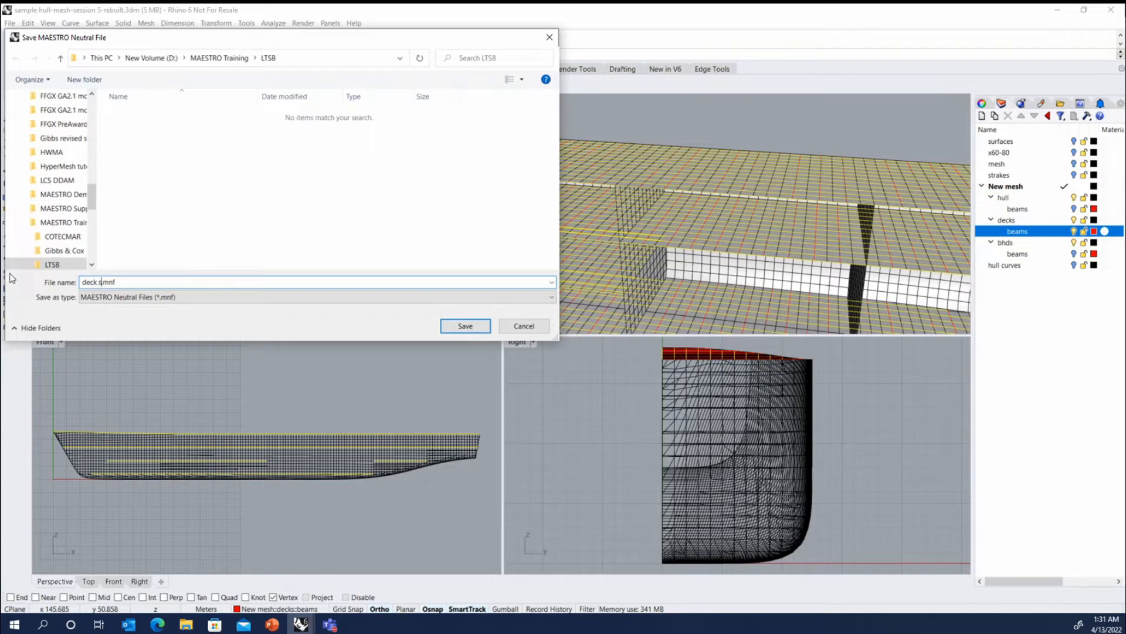
type("rs")
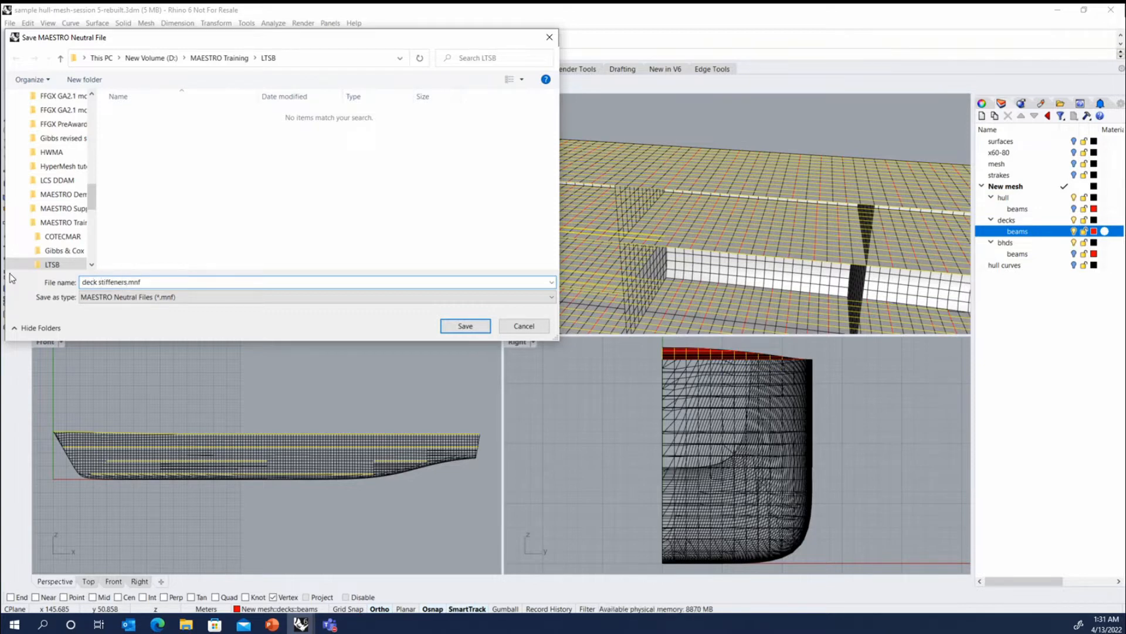
left_click(465, 325)
- Select the transverse deck beams and run export maestro beams-12-11-19.rvb on them with the Polyline and Direction option
scroll(670, 184, "up", 2)
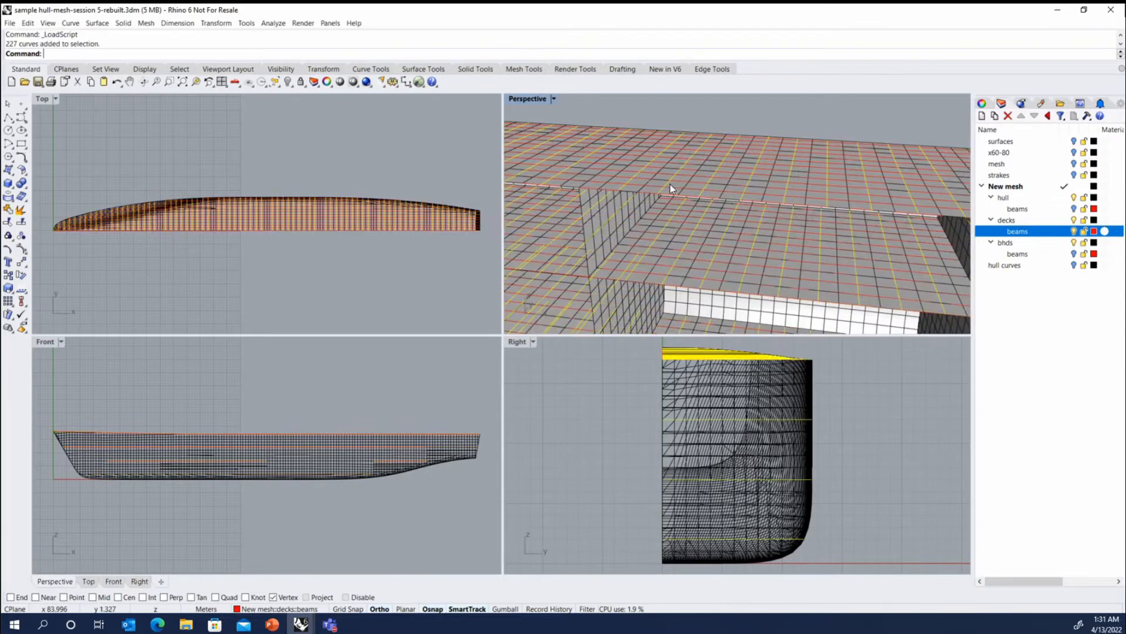
right_click(639, 41)
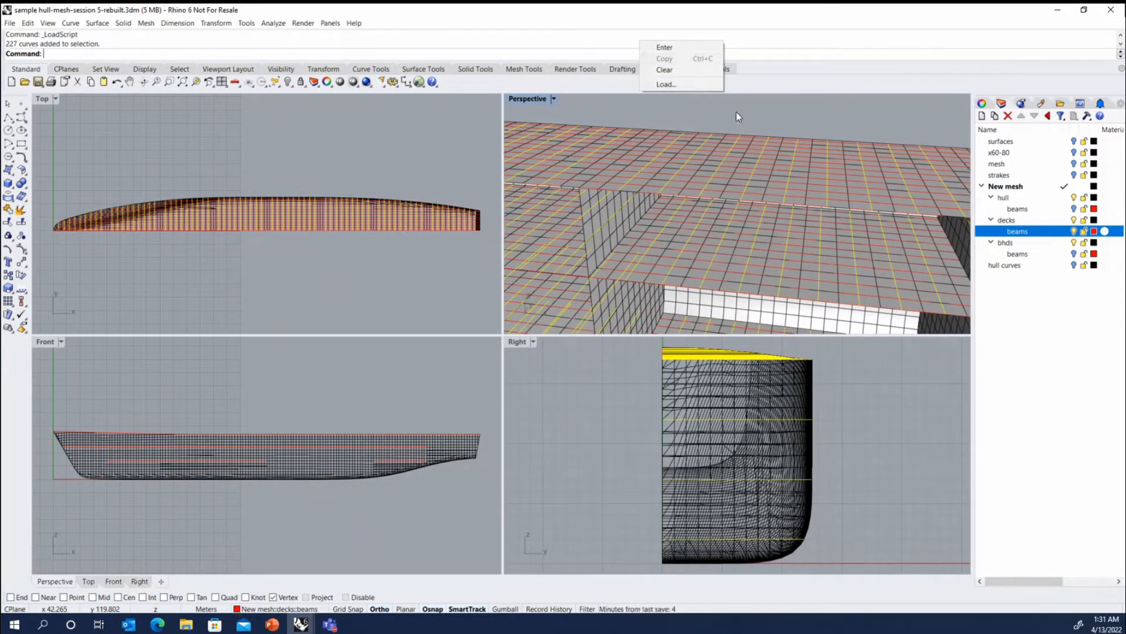
left_click(682, 85)
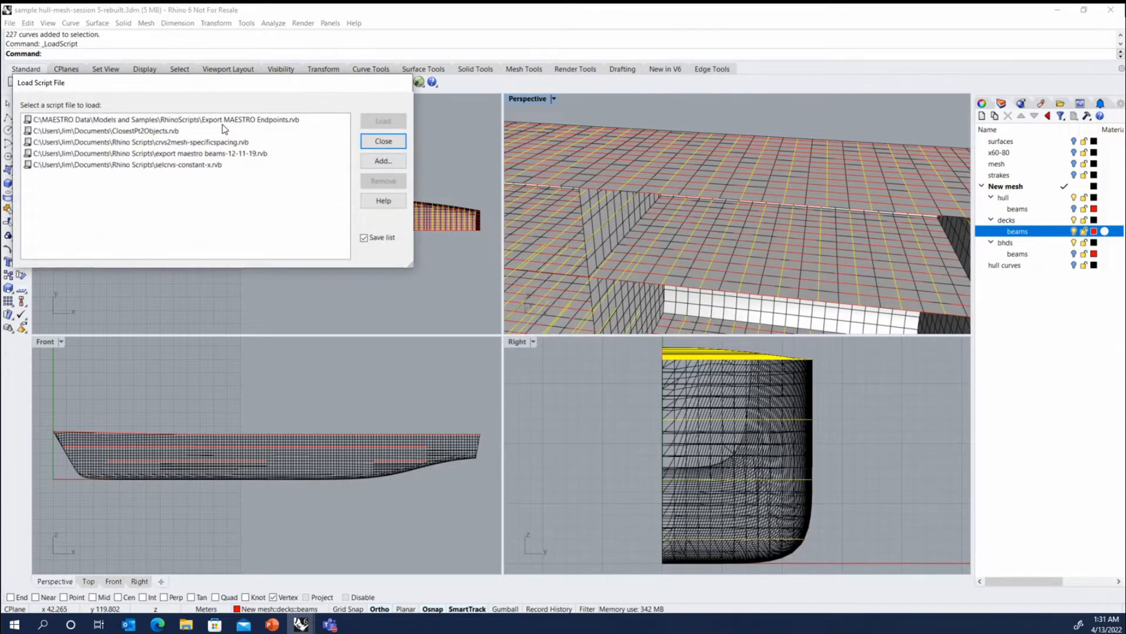
double_click(193, 154)
left_click(118, 158)
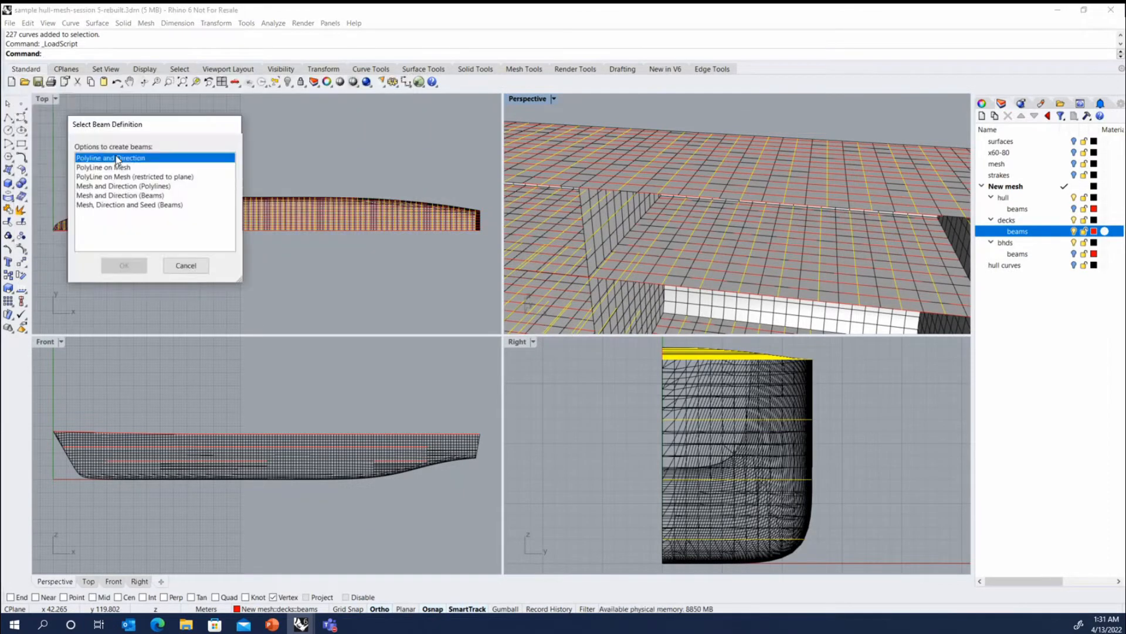
left_click(132, 269)
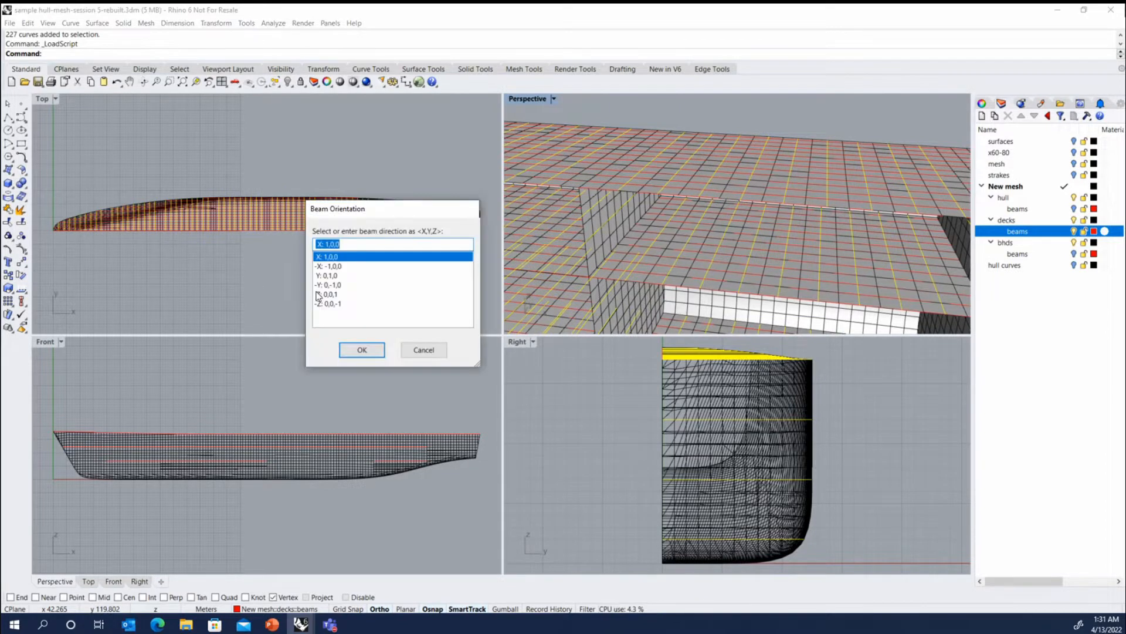
- Set the beam direction to -Z: 0,0,-1, save the neutral file as deck frames, and clear the selection
left_click(320, 304)
left_click(362, 350)
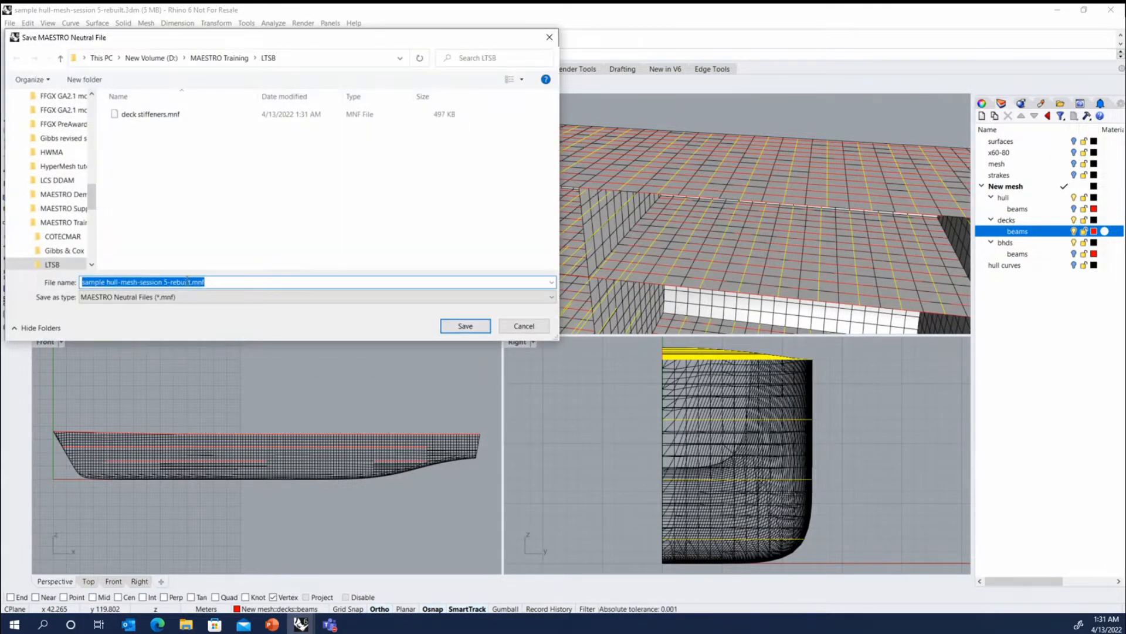
type("deck frames")
key("Return")
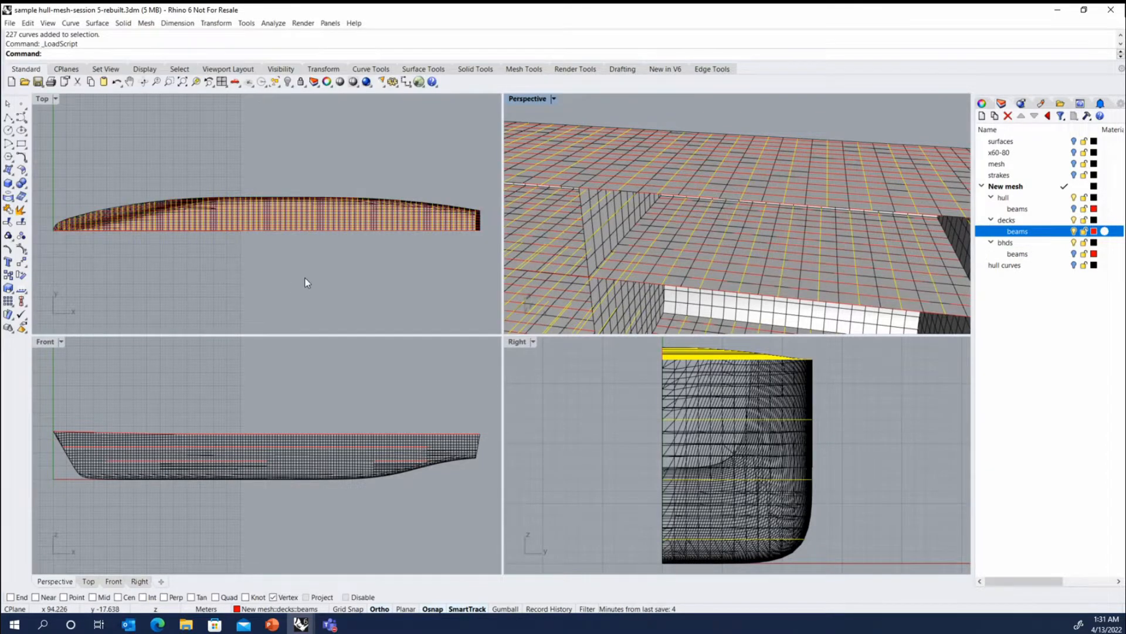
key("Escape")
- Turn on the beams layer under hull and turn off the beams layer under decks
scroll(708, 206, "down", 6)
right_click_drag(709, 205, 687, 176)
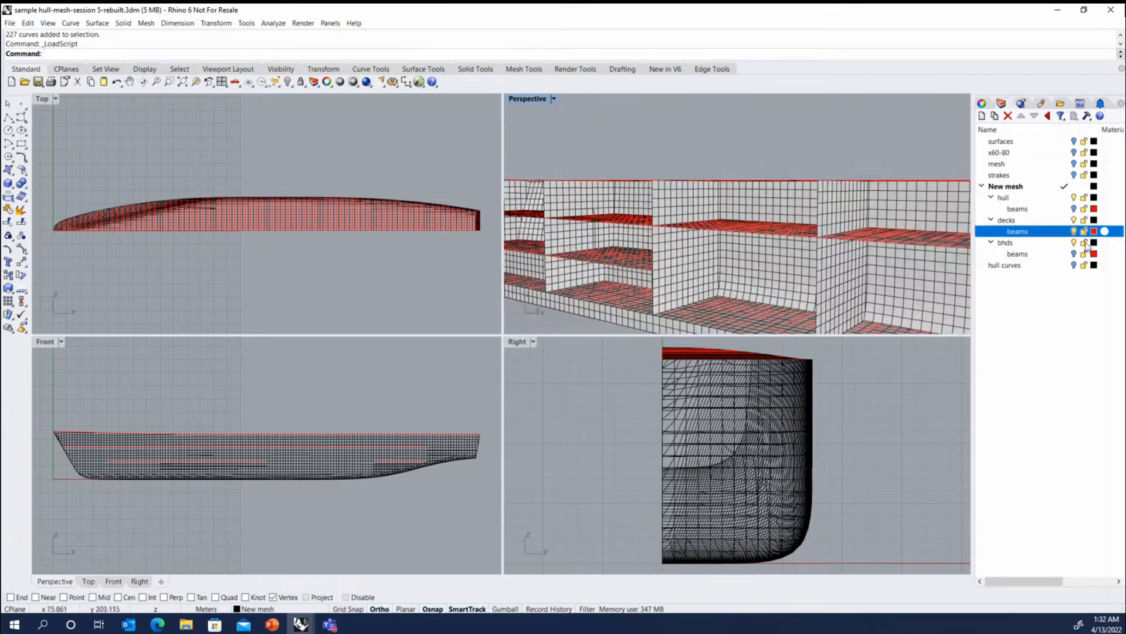
left_click(1062, 210)
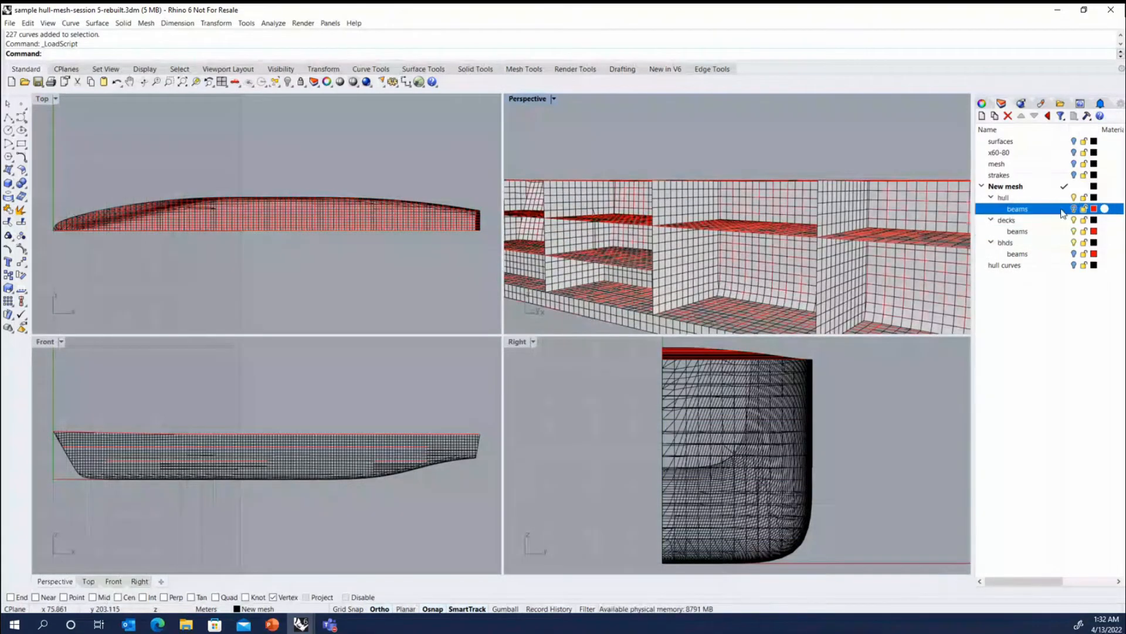
left_click(1069, 231)
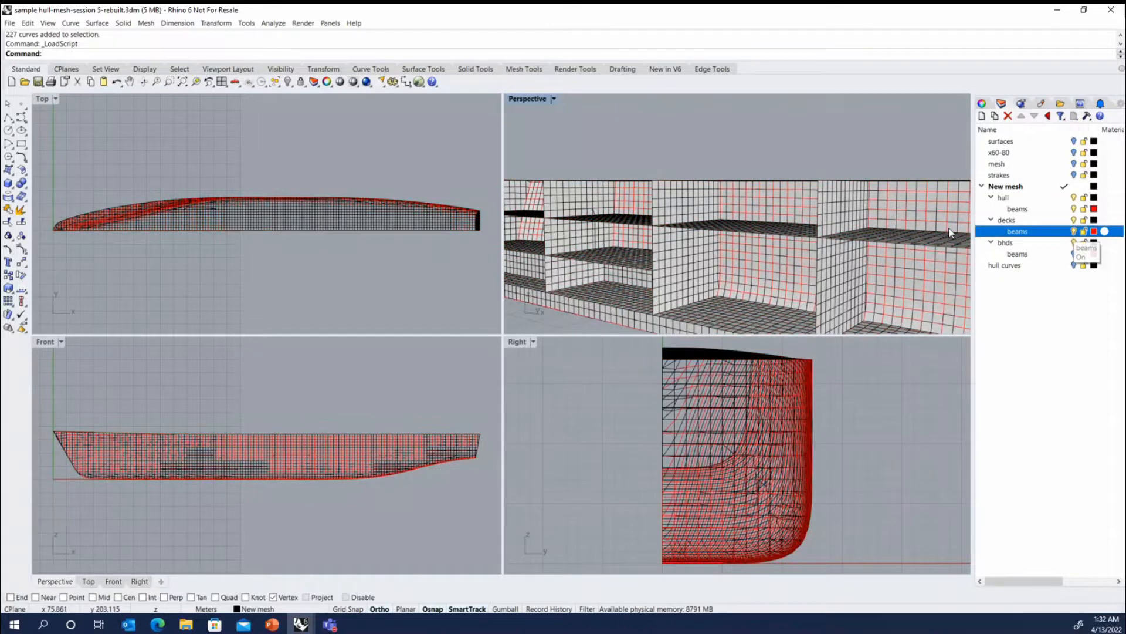
- Select the group of longitudinal beam curves on the inside of the hull
scroll(929, 214, "up", 4)
left_click(933, 215)
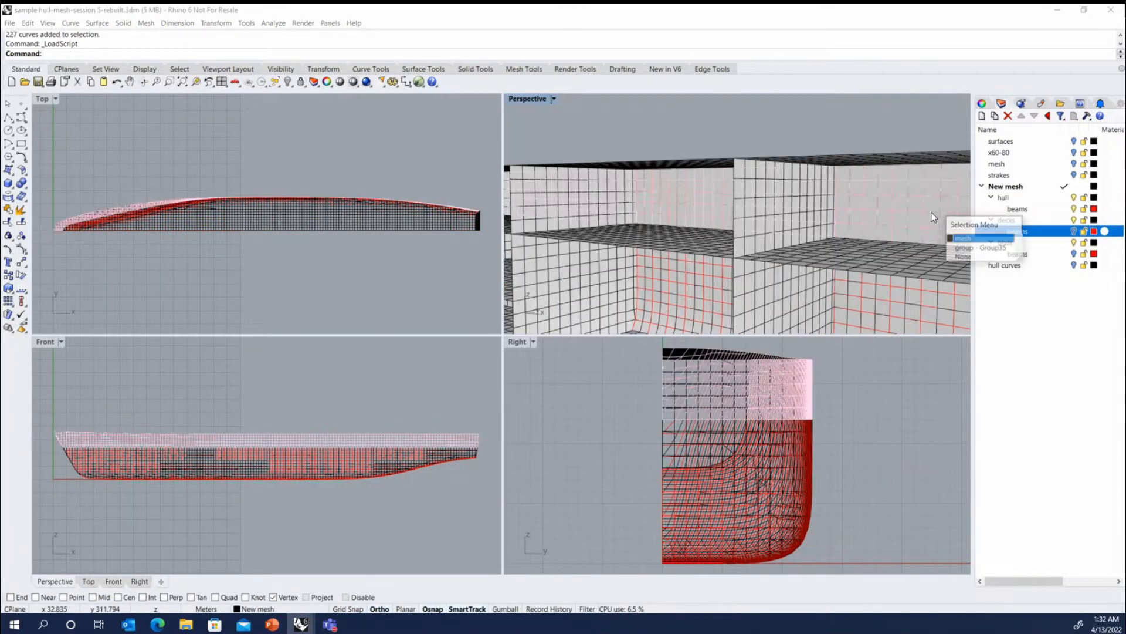
left_click(969, 238)
right_click_drag(856, 195, 886, 201)
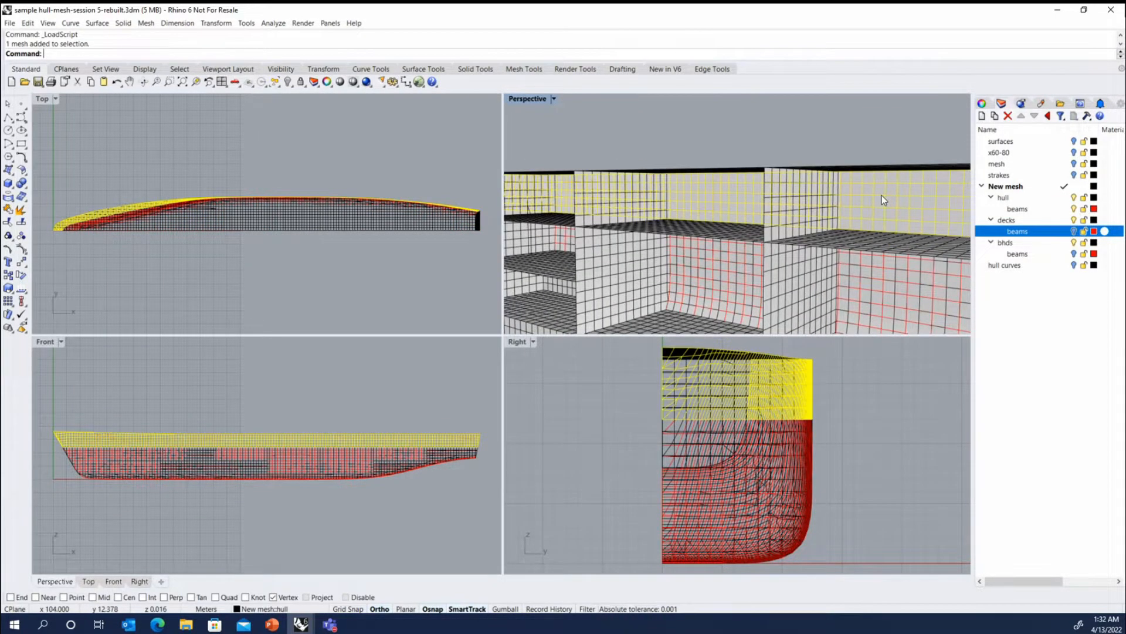
left_click(881, 197)
scroll(886, 201, "up", 4)
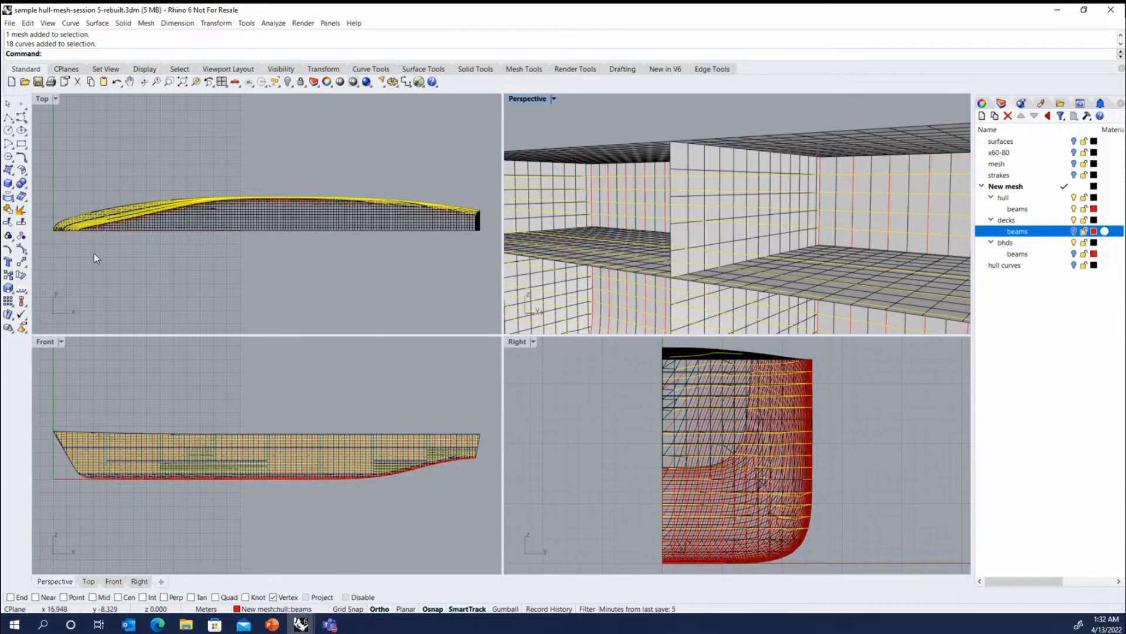
- Turn on control points for the selected hull beam curves and select the uppermost hull side mesh
left_click(22, 251)
scroll(886, 183, "up", 3)
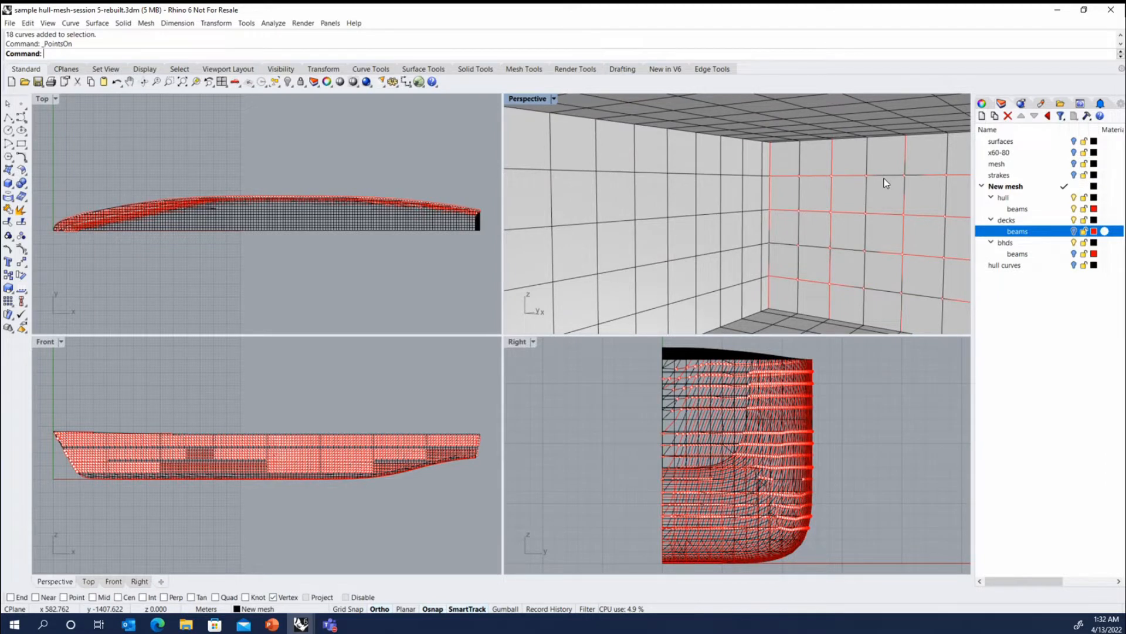
left_click(886, 151)
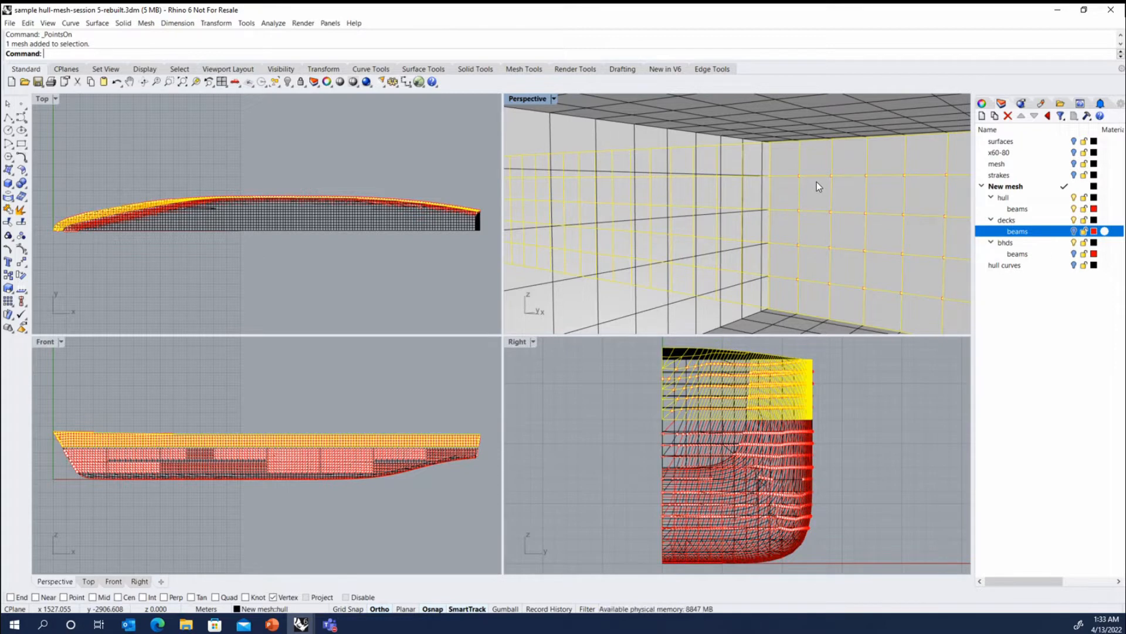
- Clear the current selection and control points, and select the group of longitudinal beam curves on the hull
key("Escape")
key("Escape")
scroll(809, 258, "down", 4)
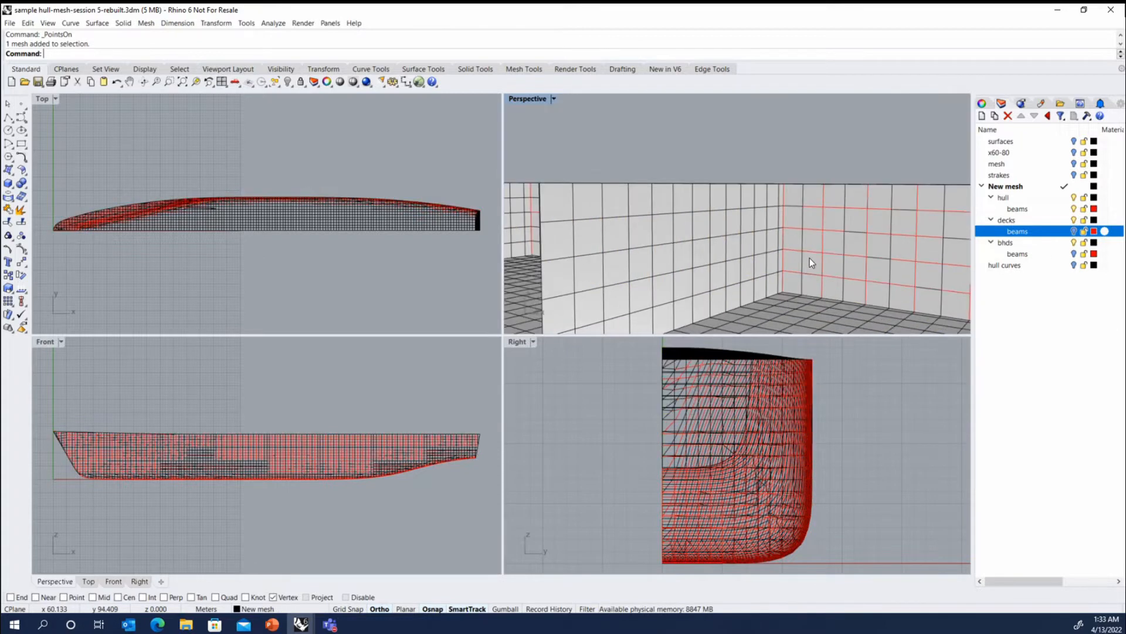
left_click(812, 205)
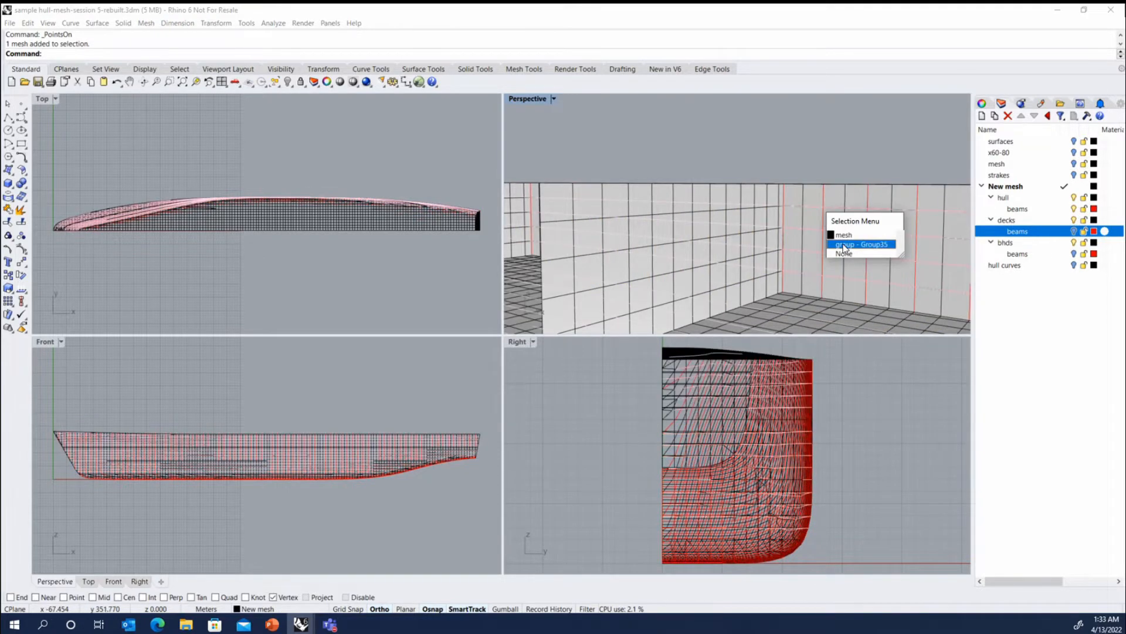
left_click(845, 246)
- Load the export maestro beams-12-11-19.rvb script and choose PolyLine on Mesh as the beam definition
right_click(608, 50)
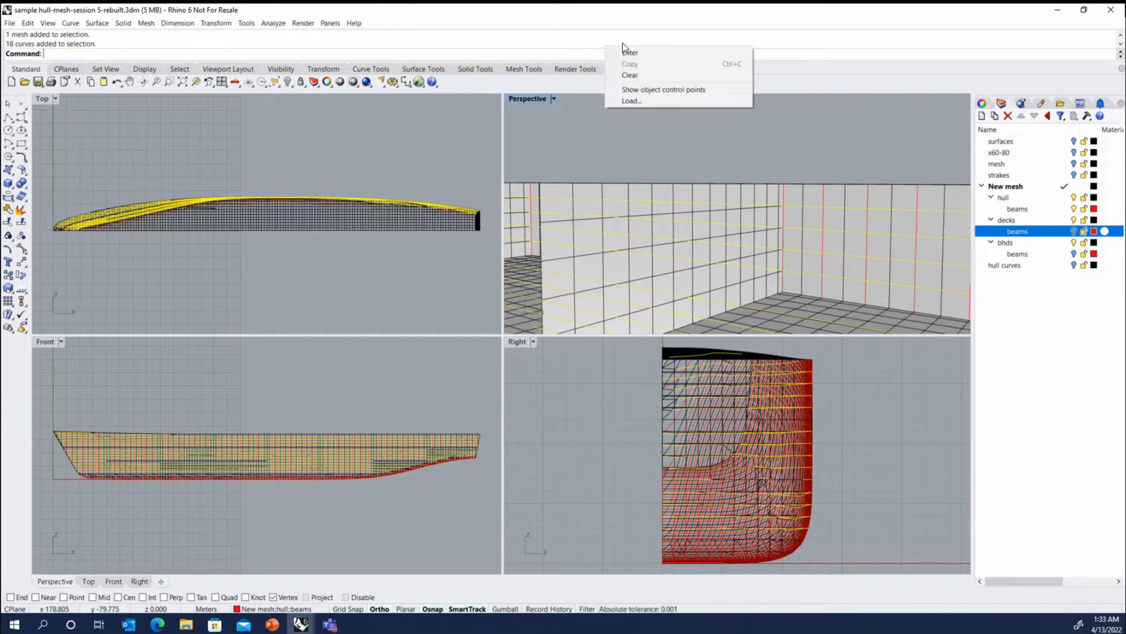
left_click(650, 98)
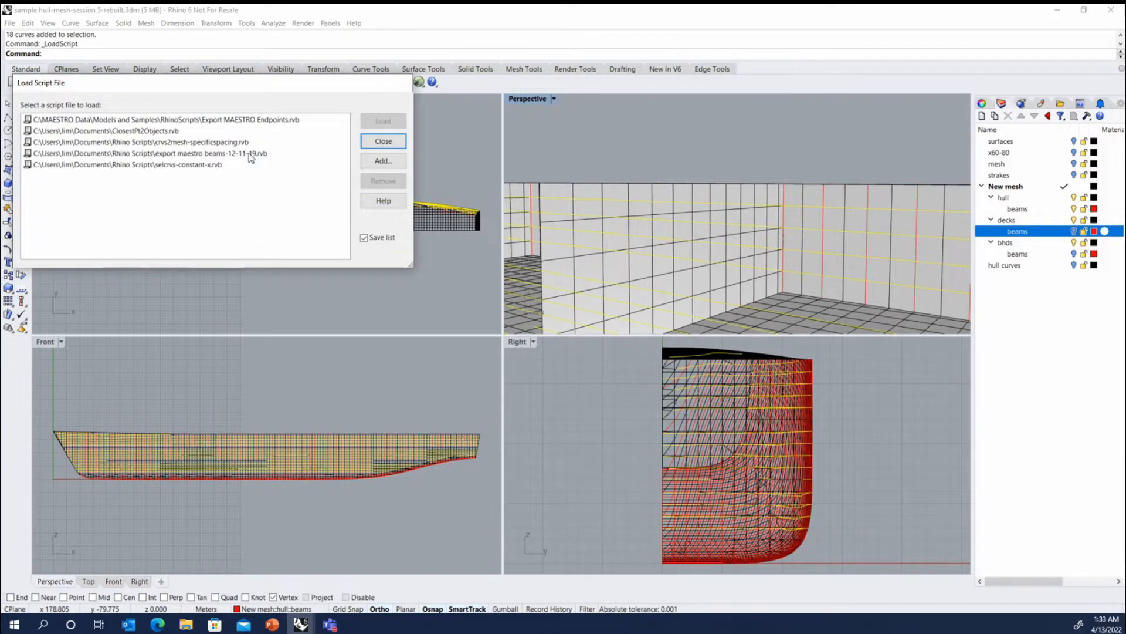
double_click(249, 153)
left_click(118, 167)
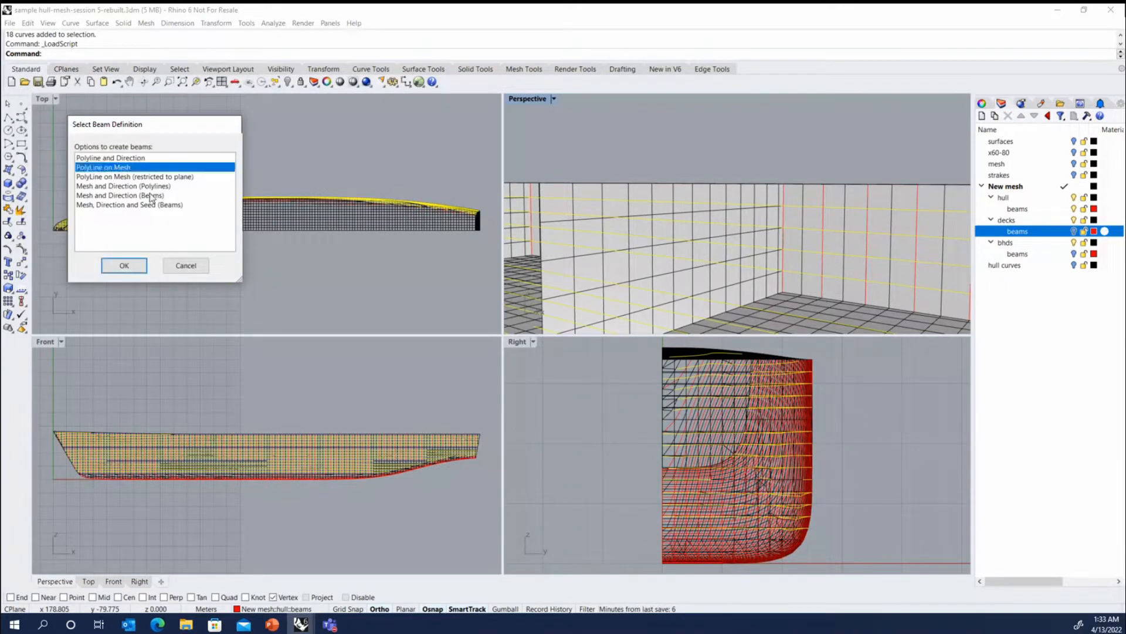
key("Return")
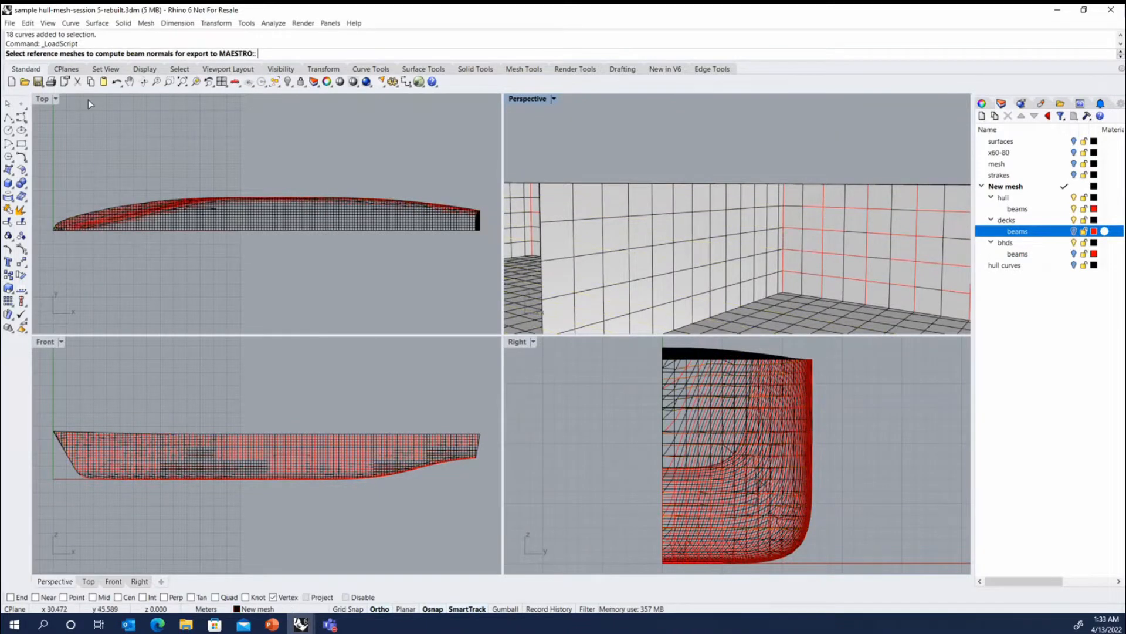
- Pick the upper, middle and lower hull side meshes as reference meshes for the beam normals
left_click(832, 212)
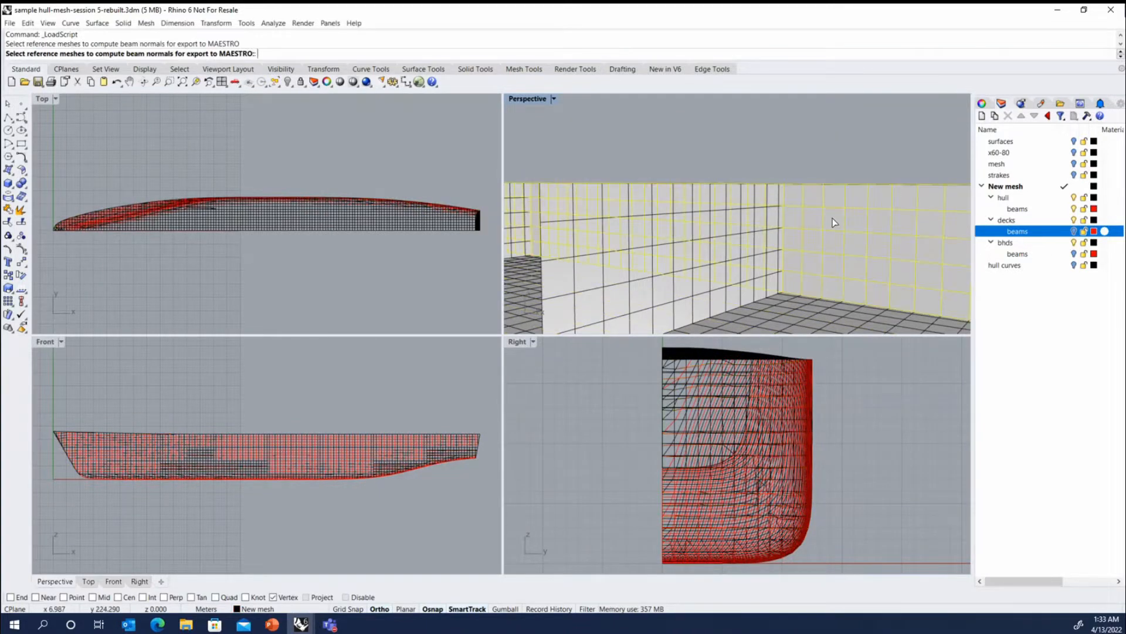
scroll(828, 174, "down", 5)
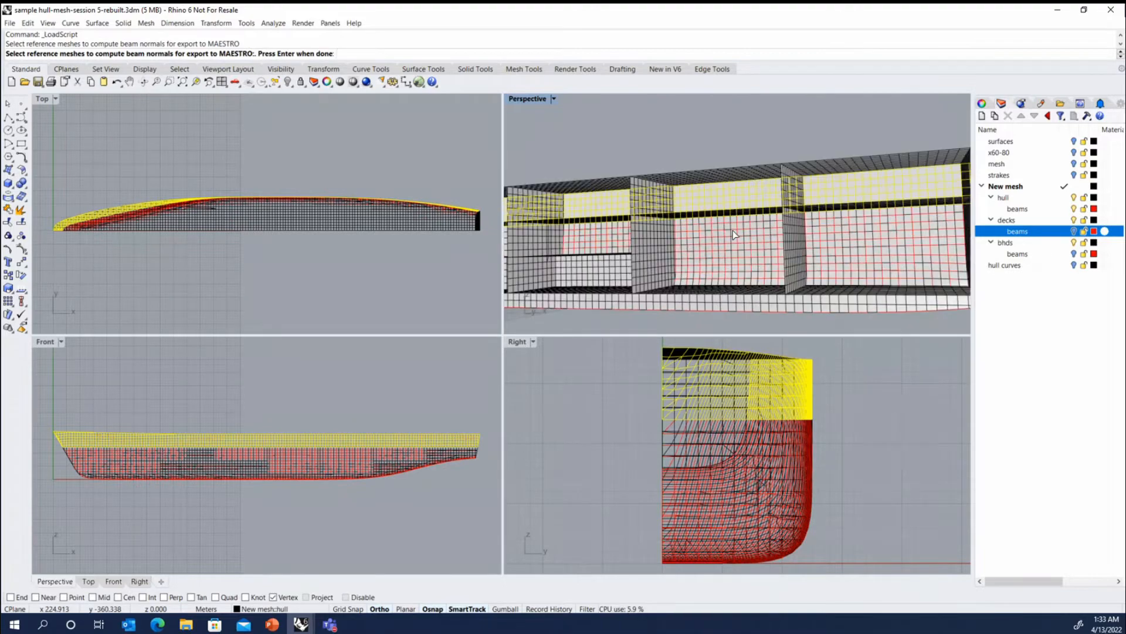
left_click(735, 235)
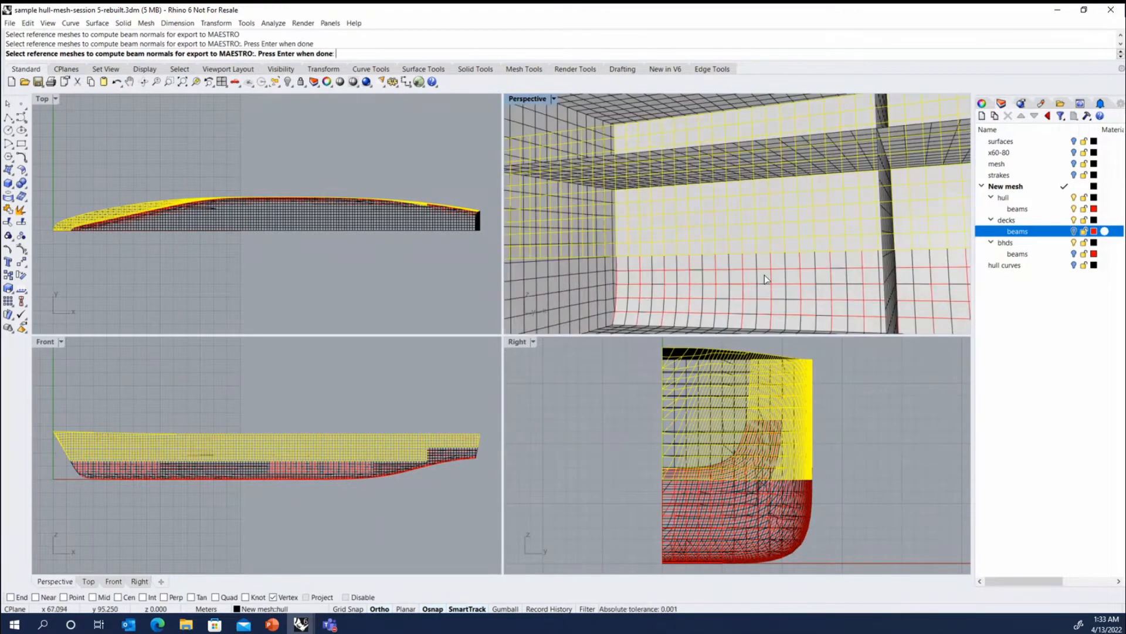
left_click(763, 273)
- Add the remaining hull bottom and aft meshes to the reference meshes and complete the reference selection
right_click_drag(751, 260, 681, 206)
scroll(715, 176, "up", 4)
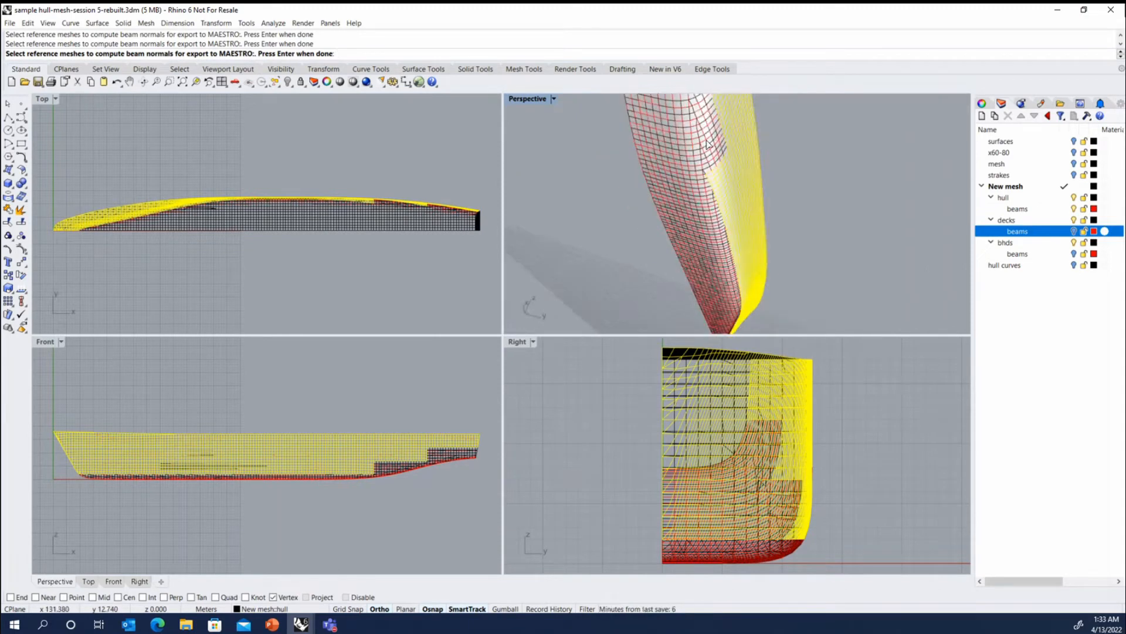
left_click(670, 149)
scroll(670, 149, "down", 3)
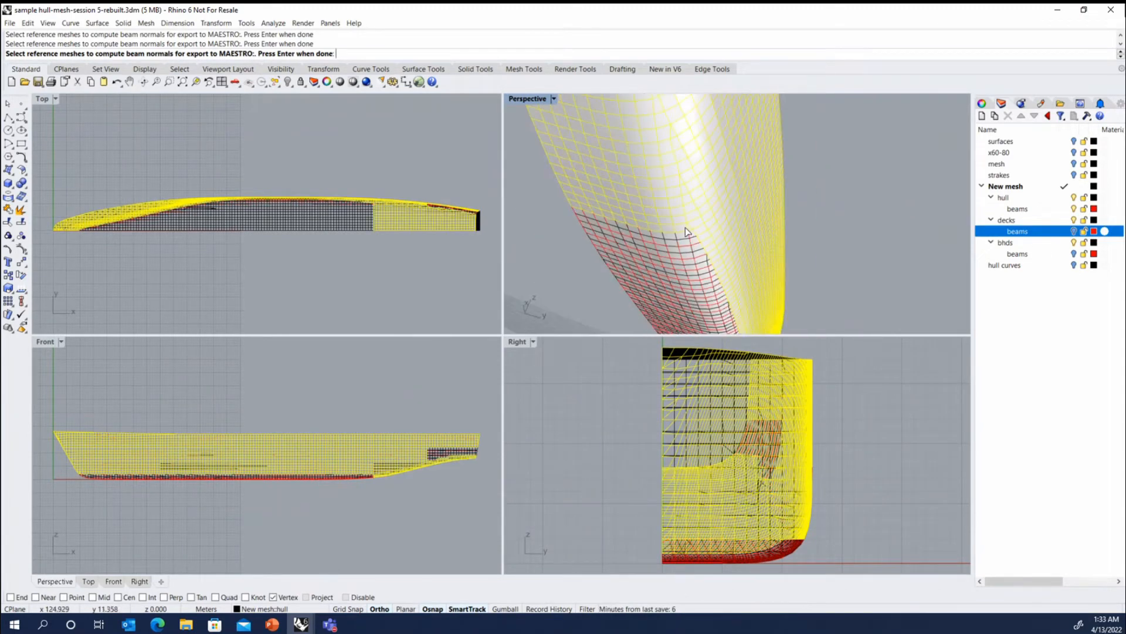
left_click(687, 250)
scroll(673, 191, "down", 7)
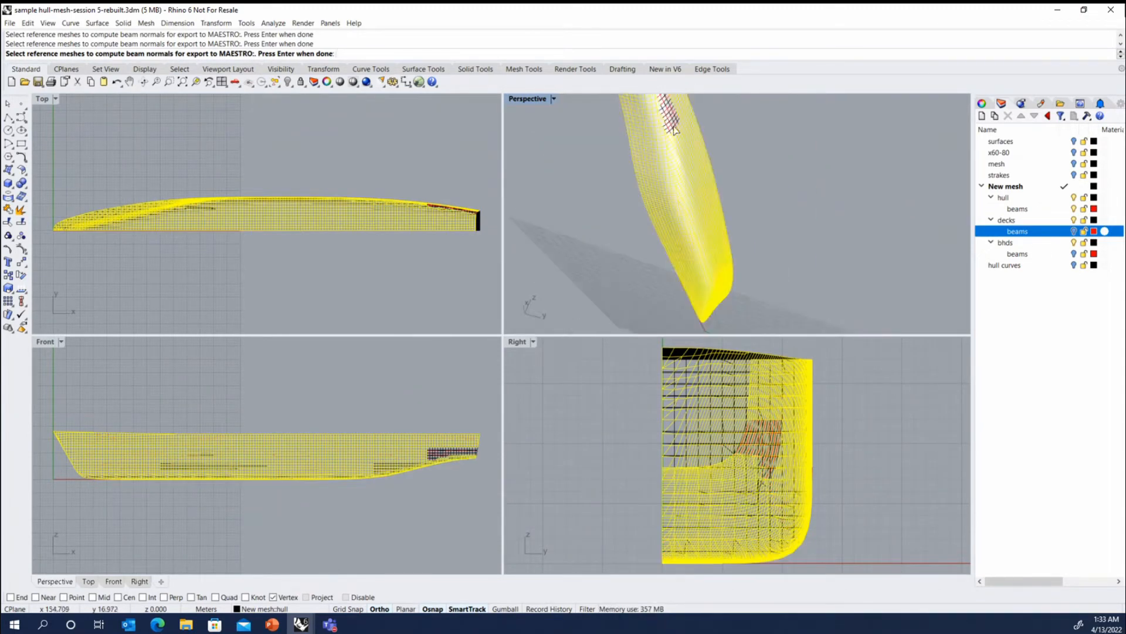
scroll(674, 196, "up", 8)
left_click(681, 232)
scroll(665, 204, "down", 10)
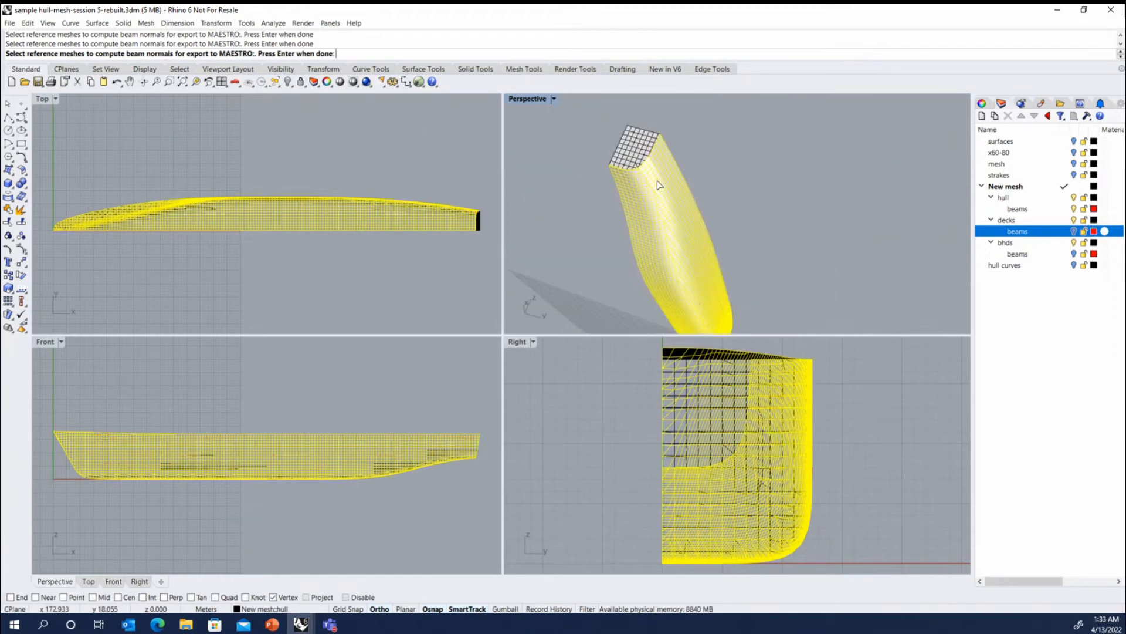
scroll(622, 156, "down", 5)
right_click_drag(633, 173, 740, 261)
scroll(704, 270, "up", 4)
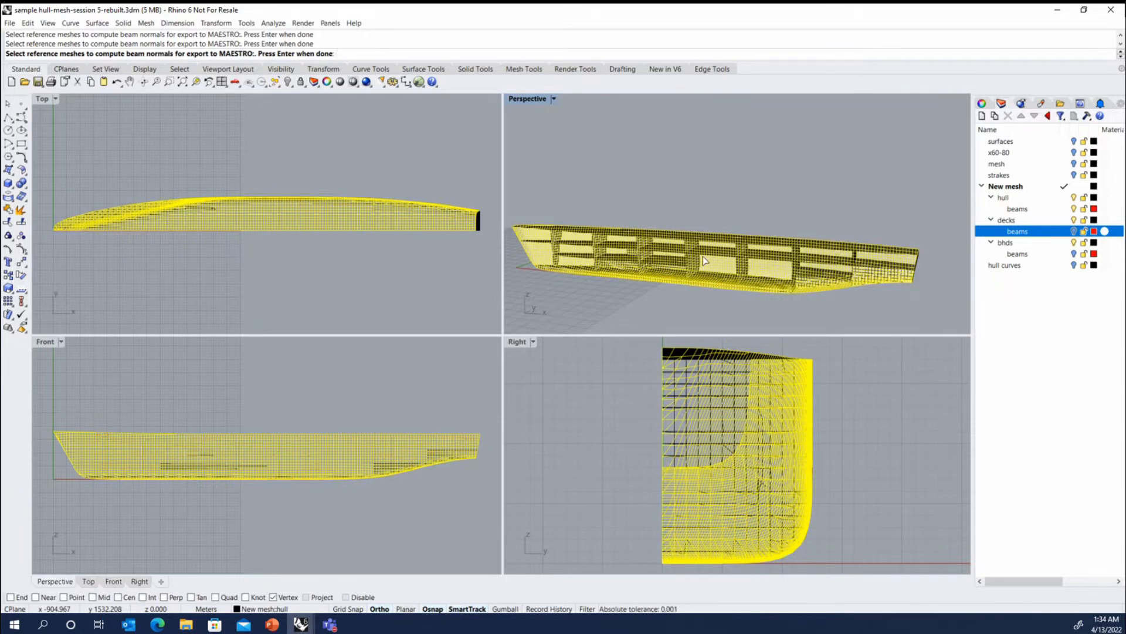
key("Return")
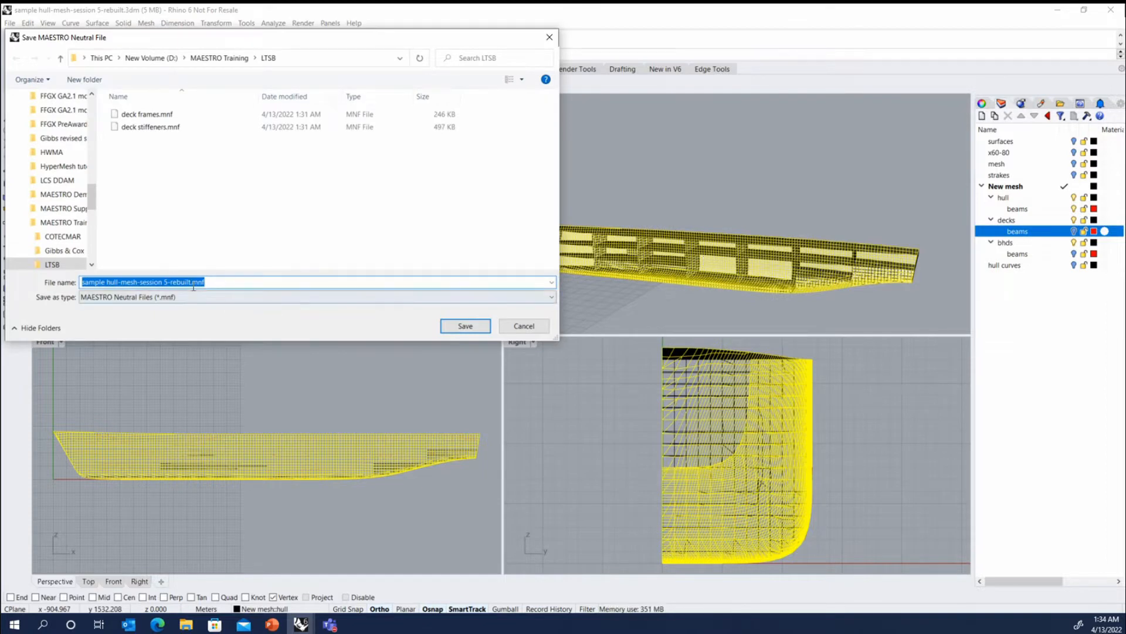
- Save the MAESTRO neutral file as hull stiffeners.mnf in the LTSB folder
left_click_drag(191, 282, 42, 283)
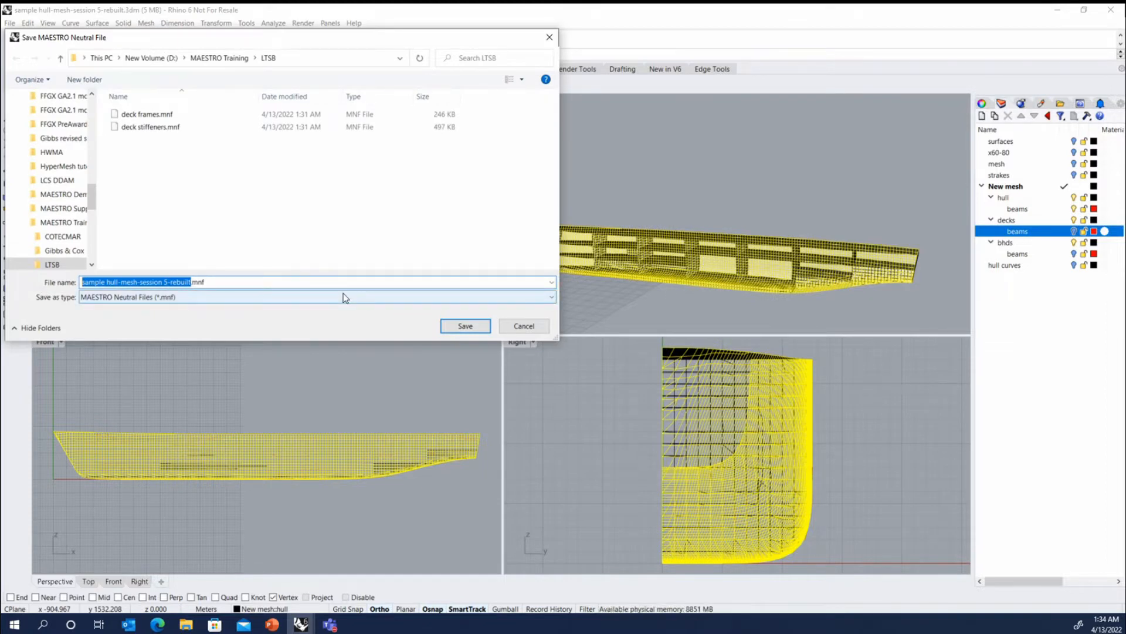
type("hull stif")
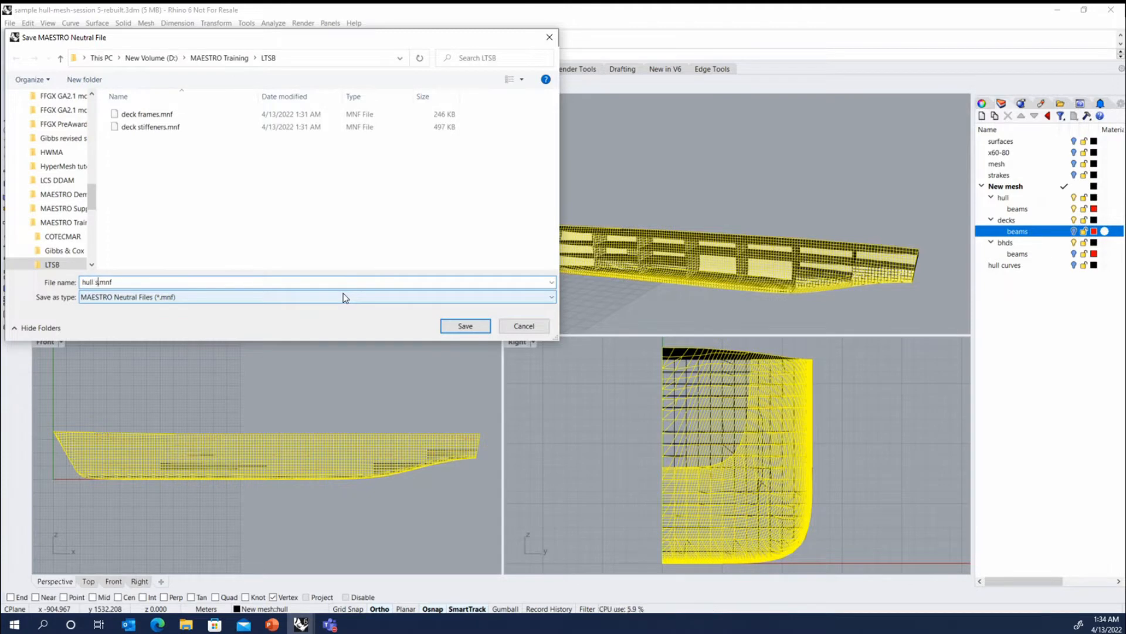
type("feners")
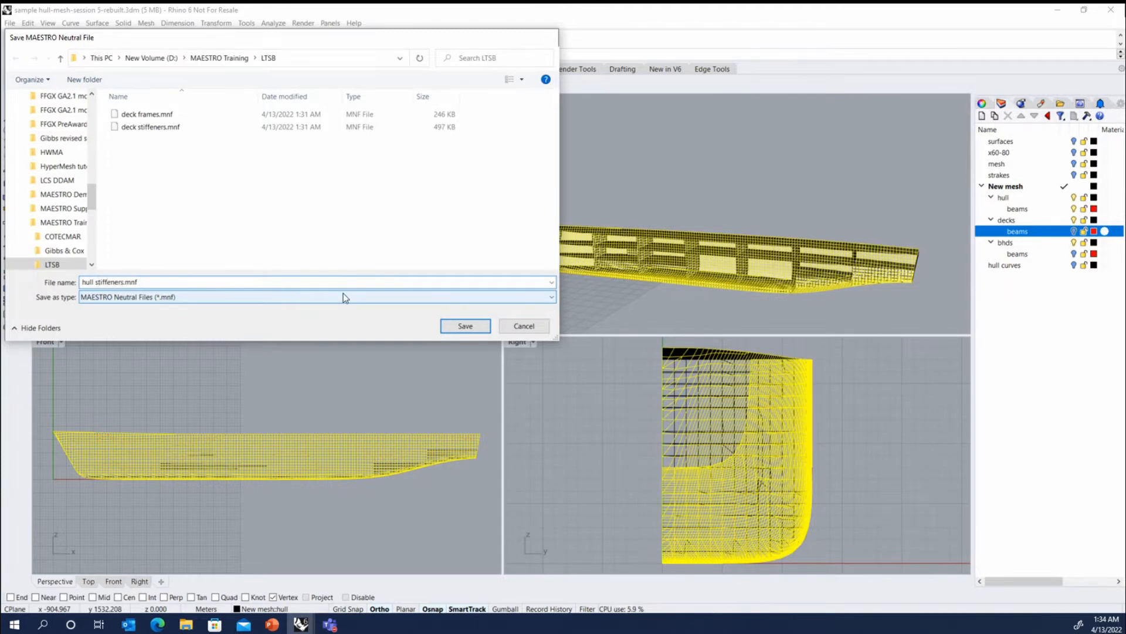
key("Return")
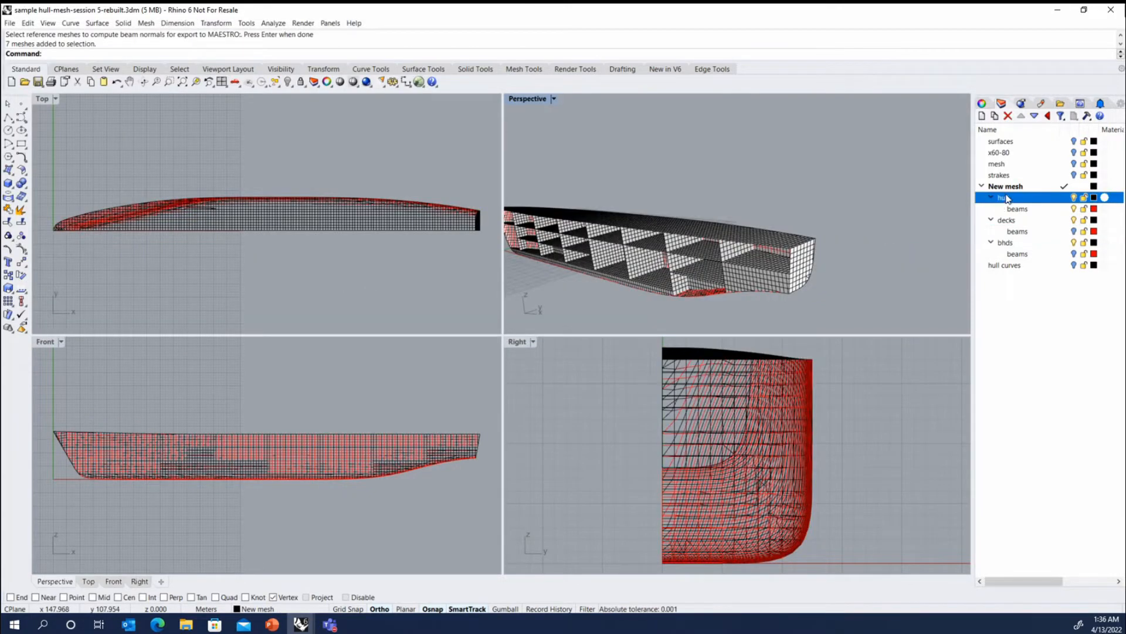
- Select all the mesh objects on the hull layer
right_click(1001, 198)
left_click(1042, 350)
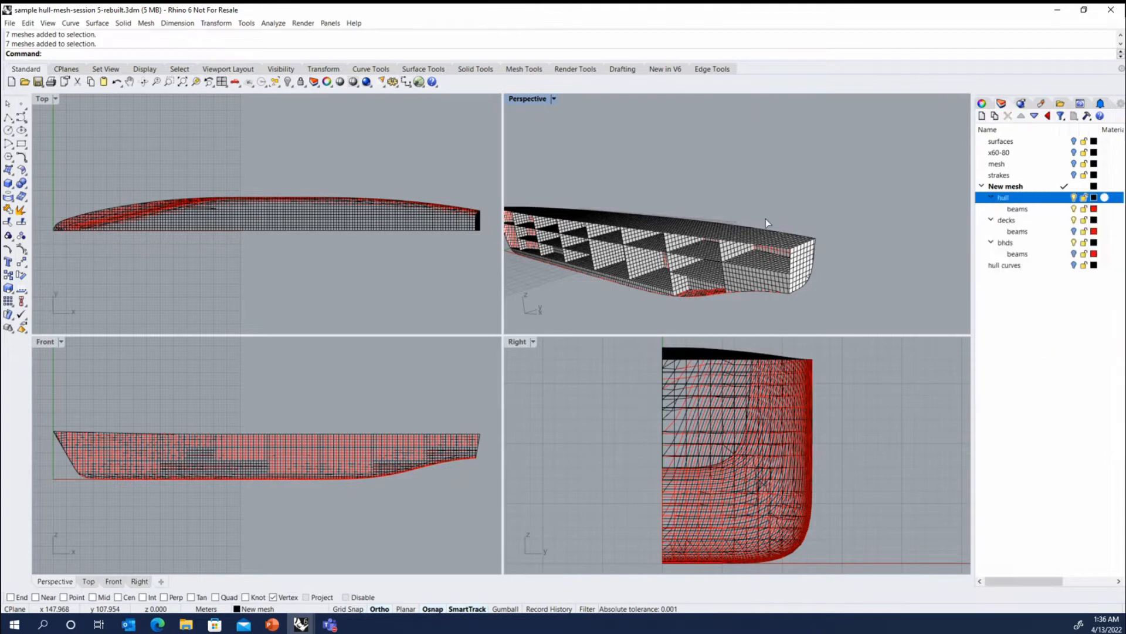
scroll(810, 213, "down", 6)
mouse_move(709, 223)
right_mouse_down()
mouse_move(759, 227)
mouse_move(742, 235)
right_mouse_up()
scroll(743, 235, "up", 5)
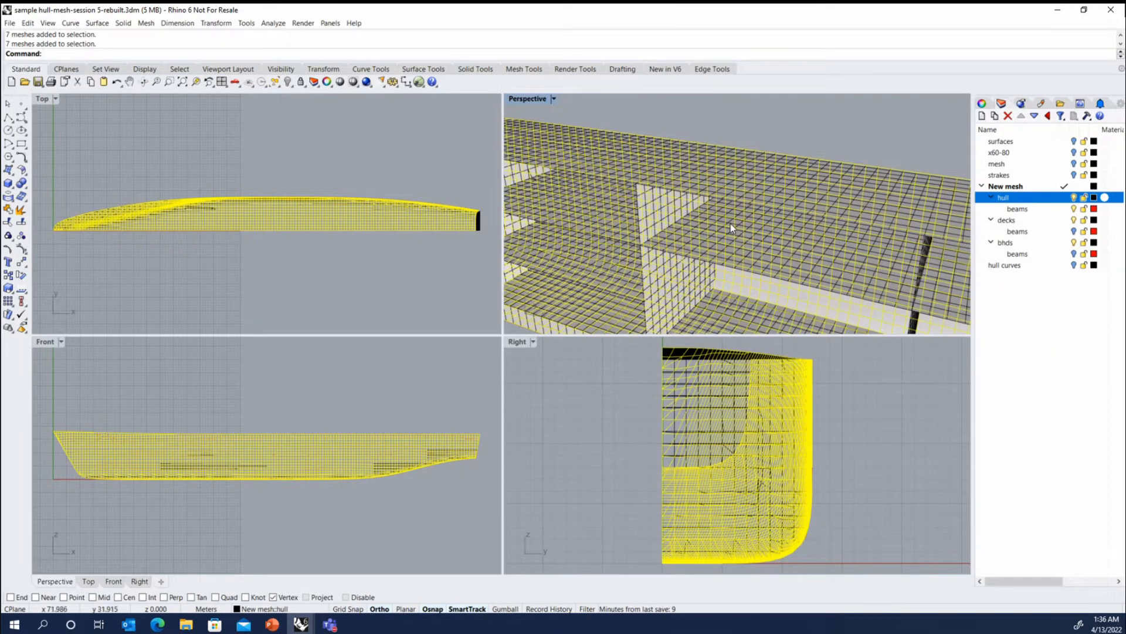
scroll(730, 223, "up", 6)
scroll(746, 197, "down", 8)
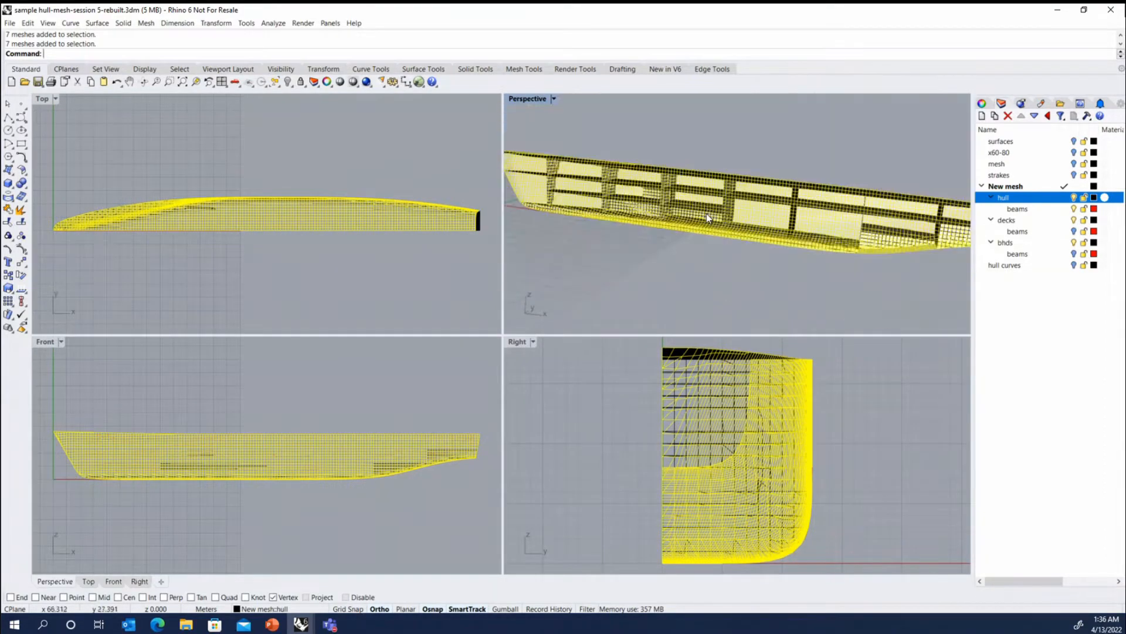
- Start exporting the selected hull meshes and set the file type to PLY (*.ply)
left_click(10, 24)
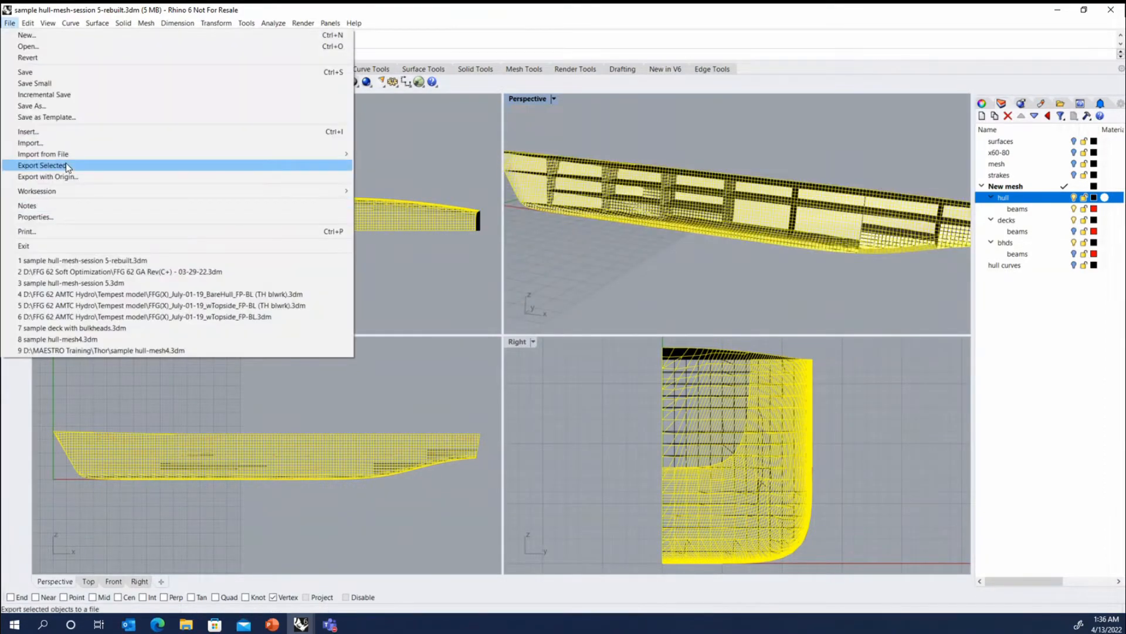
left_click(66, 164)
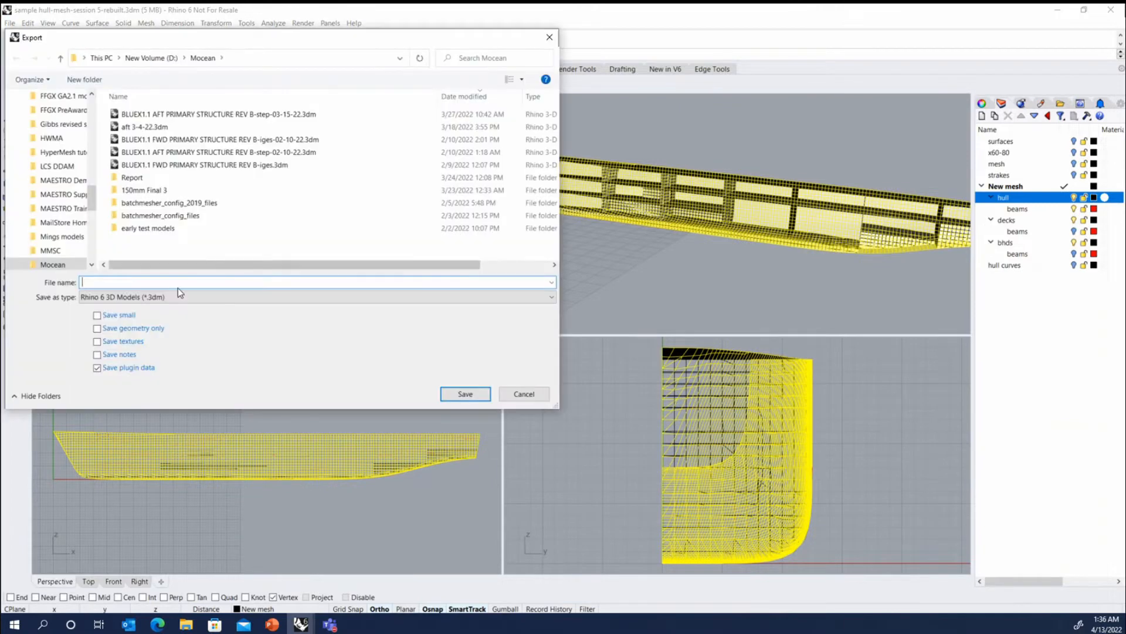
left_click(177, 297)
scroll(178, 446, "down", 5)
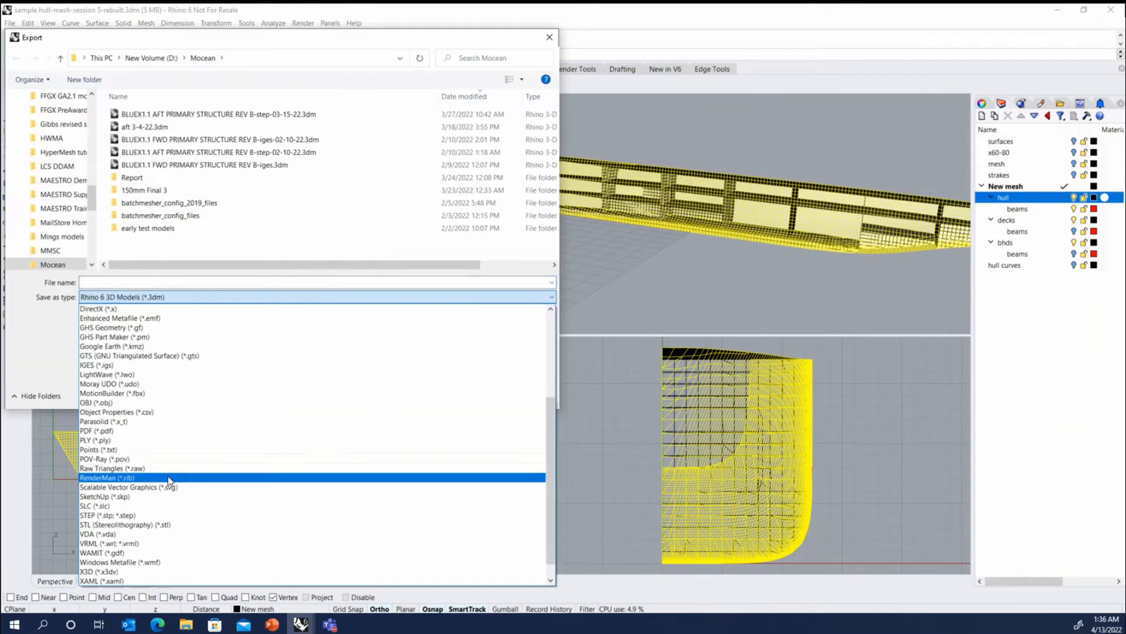
left_click(153, 440)
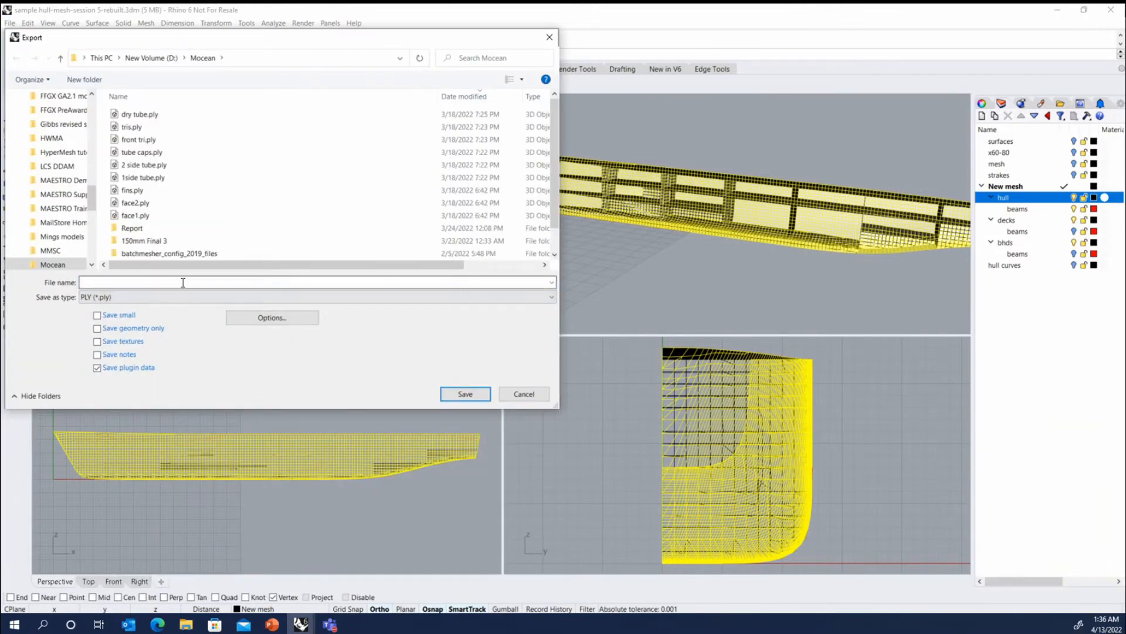
- Set the export location to the LTSB folder under MAESTRO Training on New Volume (D:)
left_click(150, 58)
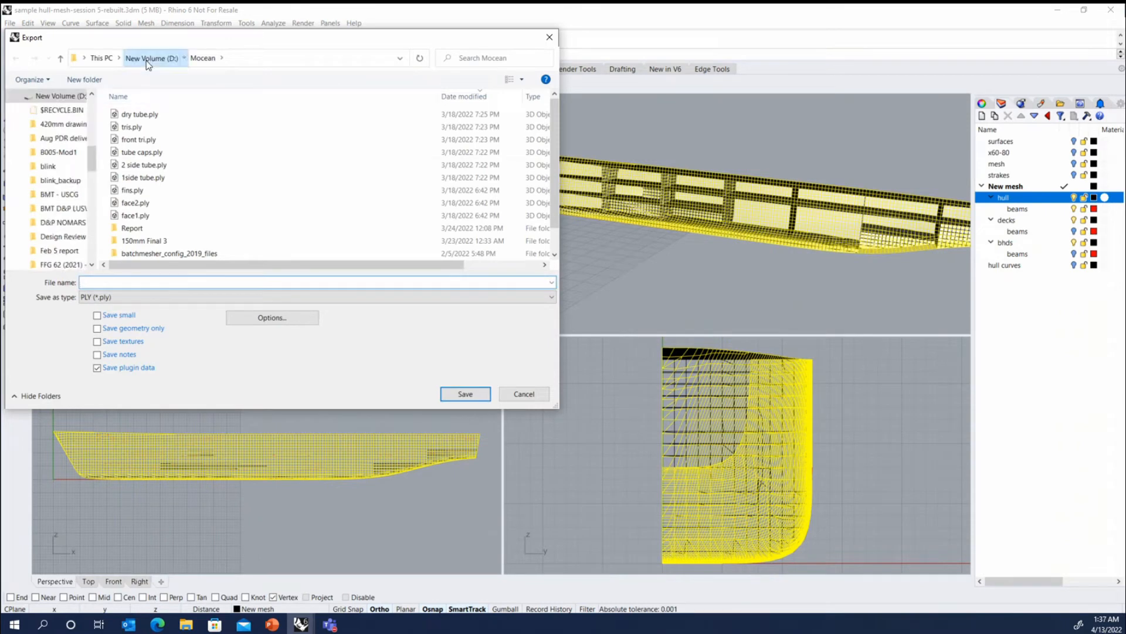
scroll(196, 196, "down", 10)
scroll(191, 197, "up", 2)
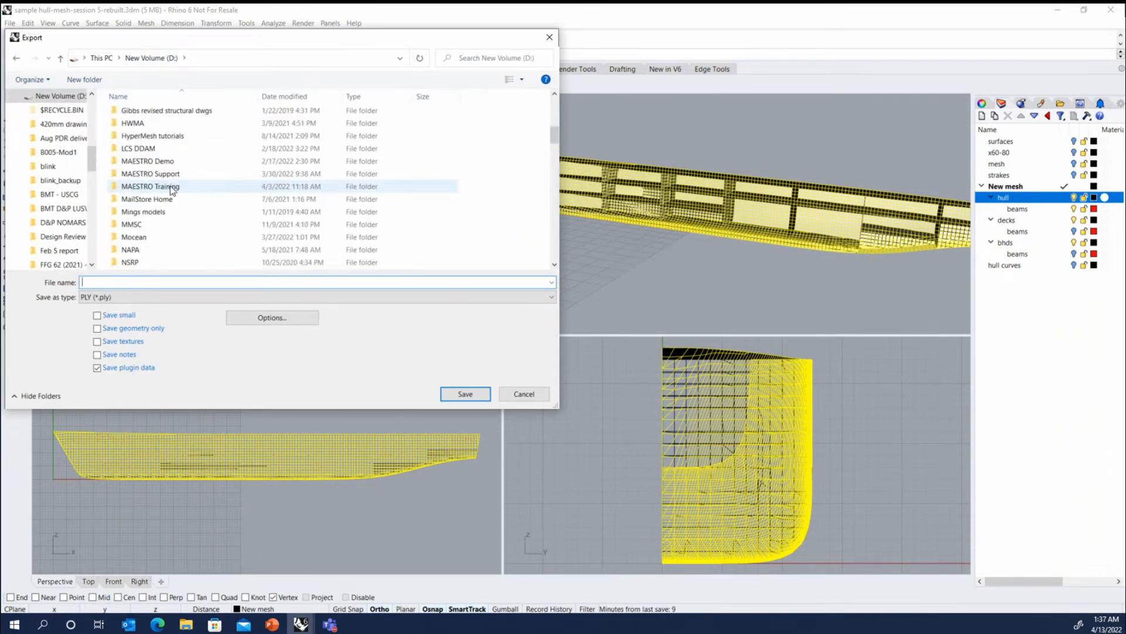
double_click(176, 186)
double_click(128, 140)
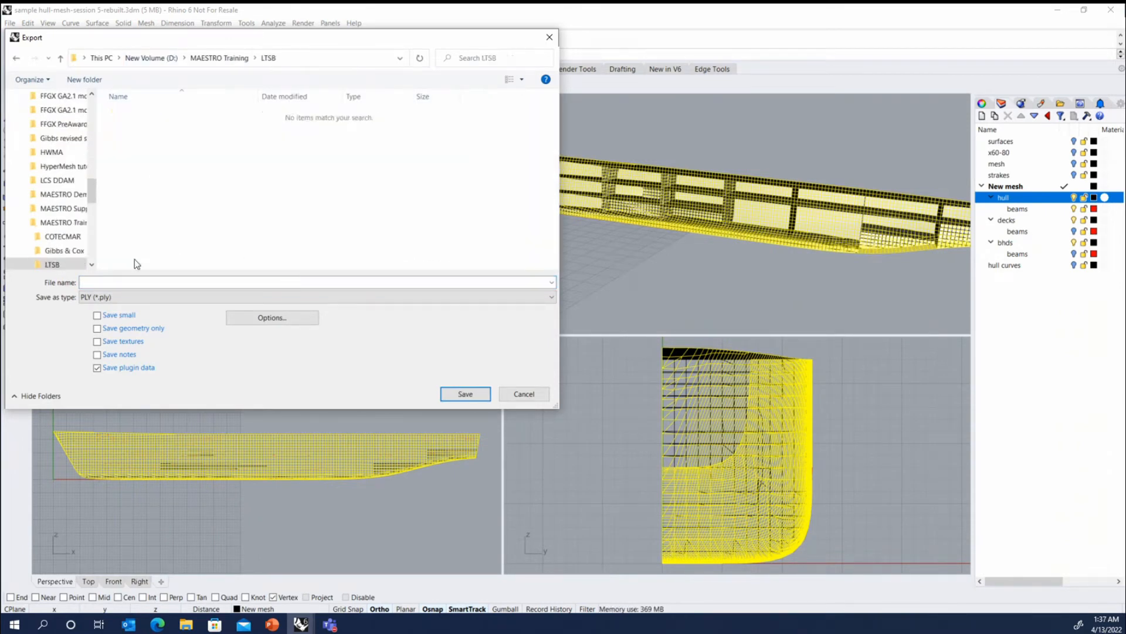
- Name the export file hull and export it with the ASCII output type
left_click(132, 283)
type("hull")
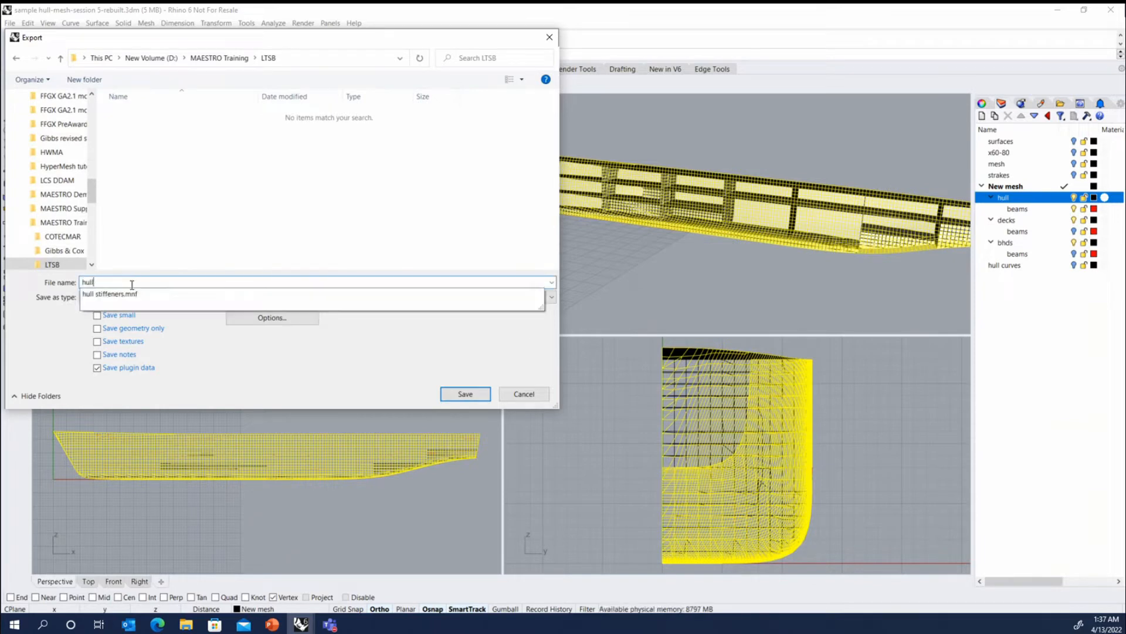
key("Return")
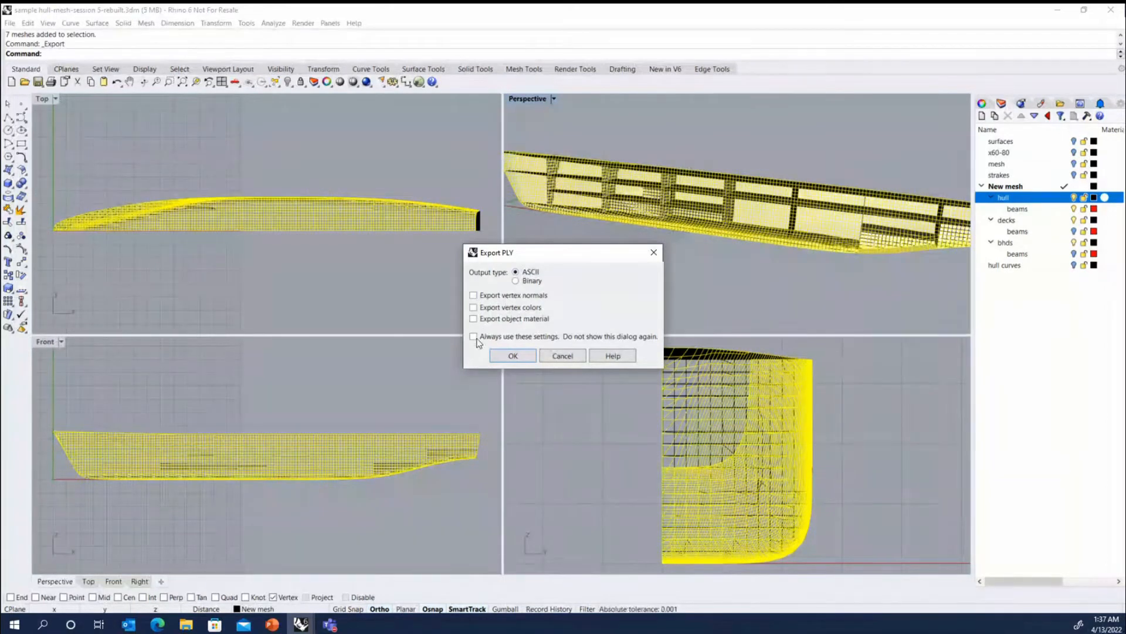
left_click(513, 356)
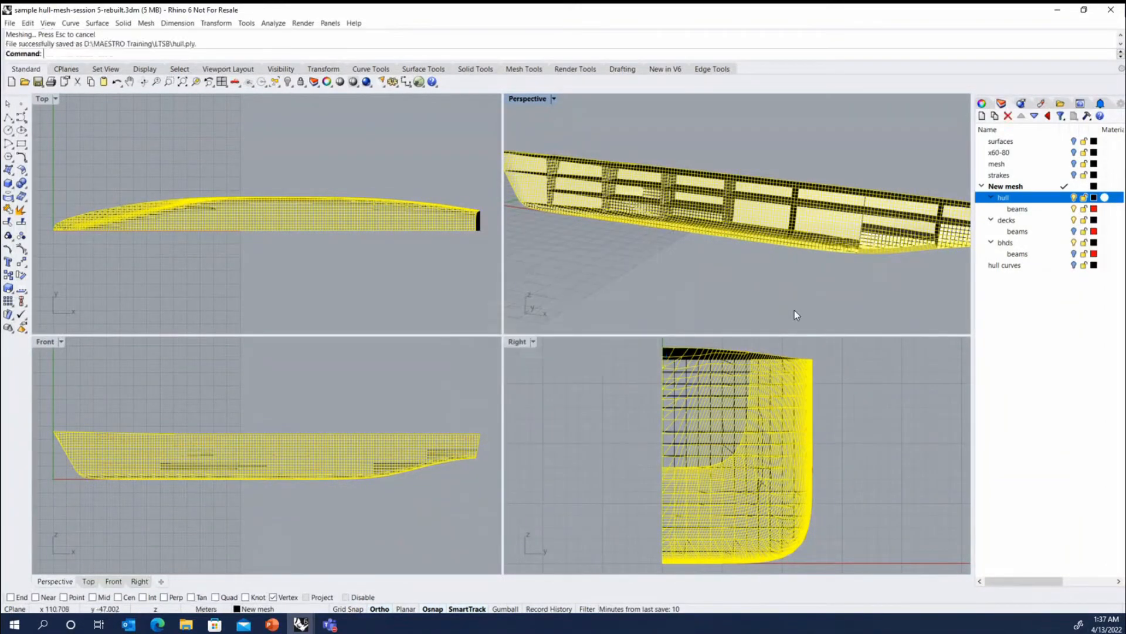
- Select all the mesh objects on the decks layer and export them as a PLY file named decks with ASCII output
left_click(1023, 221)
right_click(1024, 222)
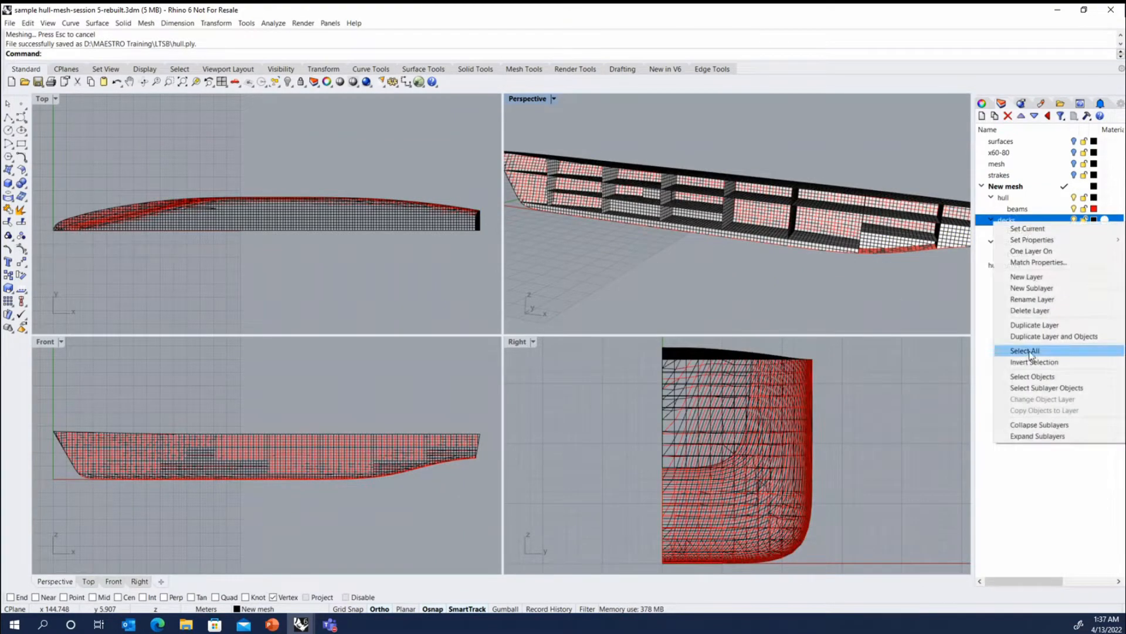
left_click(1031, 375)
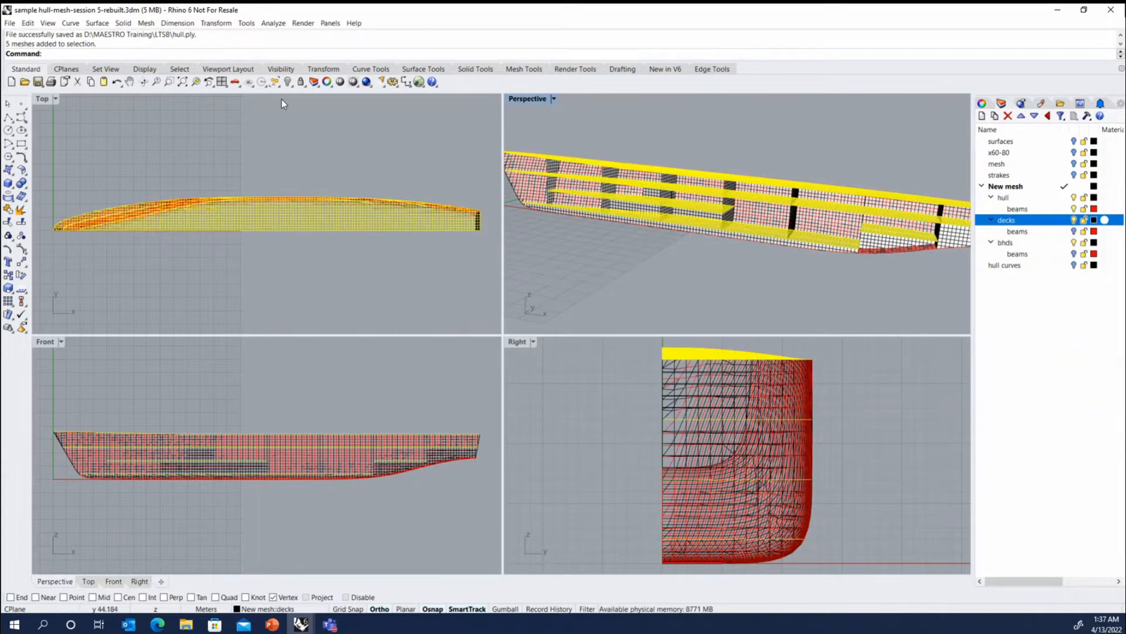
right_click(261, 48)
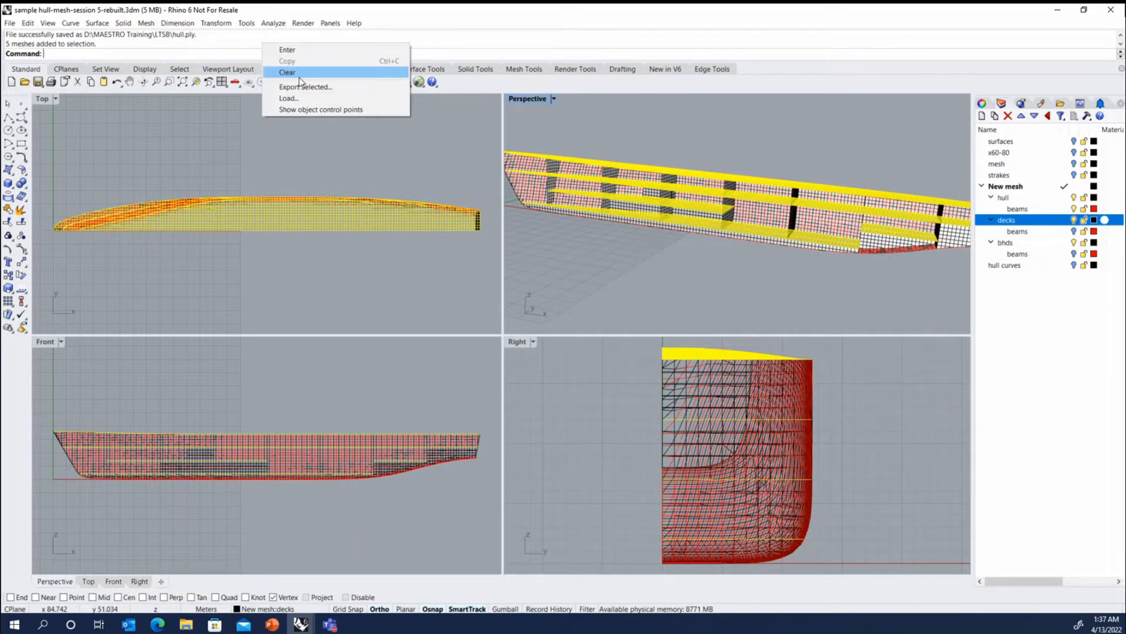
left_click(301, 86)
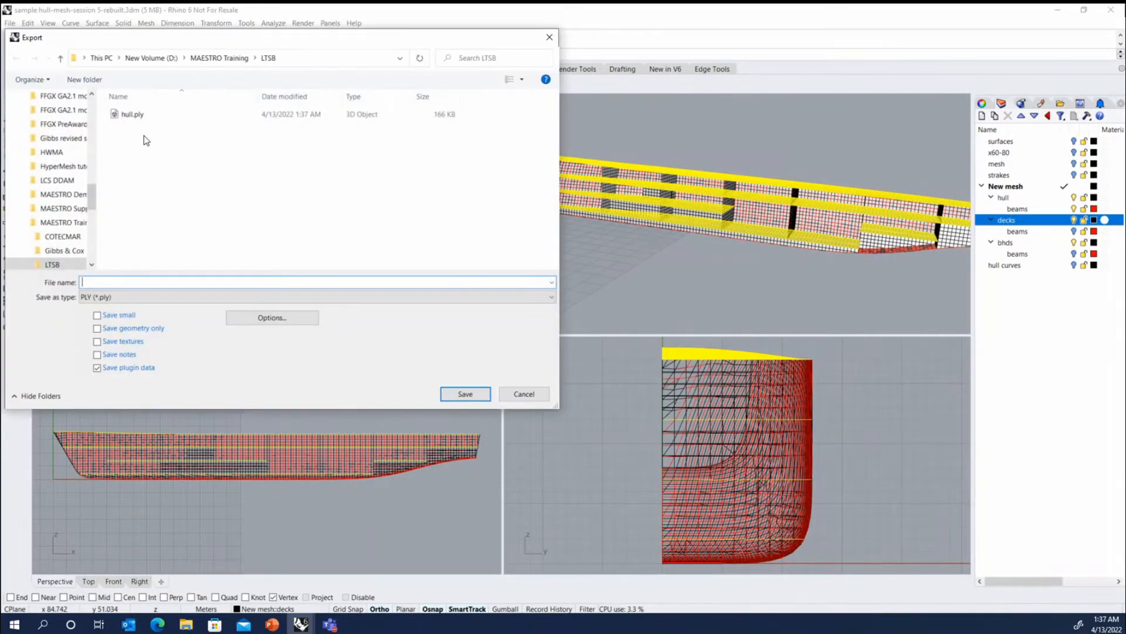
type("decks")
key("Return")
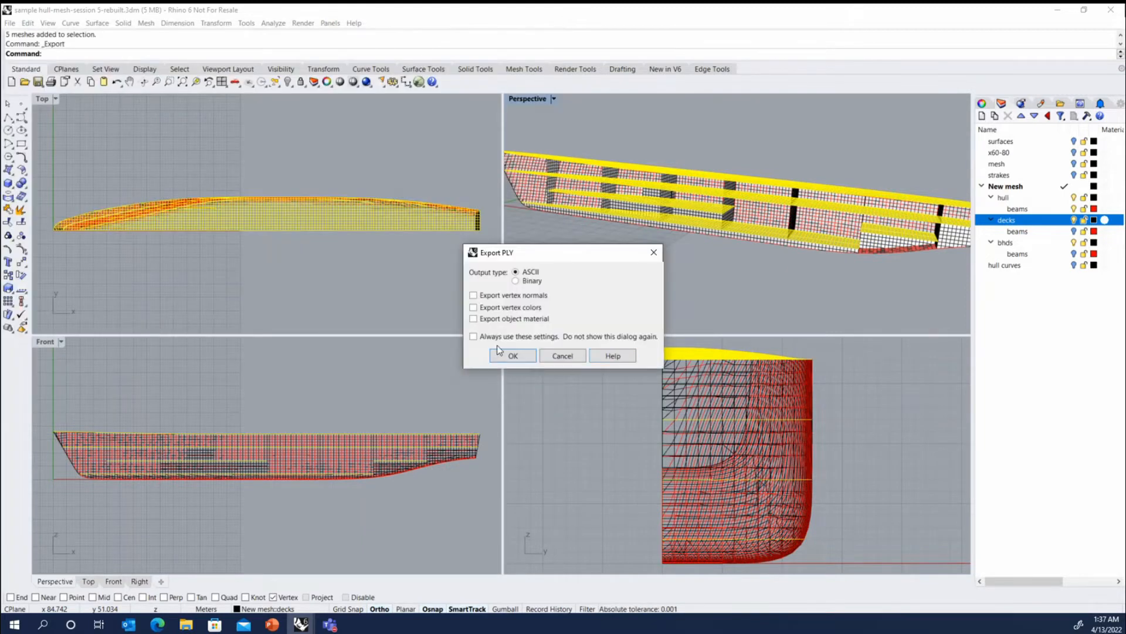
left_click(500, 354)
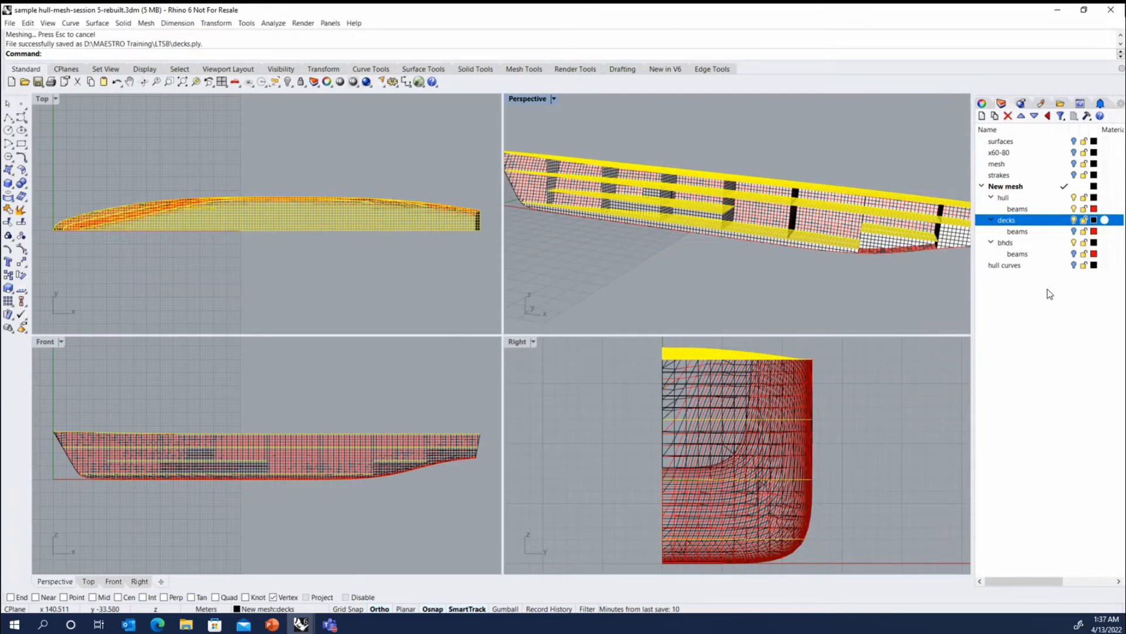
- Select all the mesh objects on the bhds layer and export them as a PLY file named bulkheads with ASCII output
left_click(1016, 243)
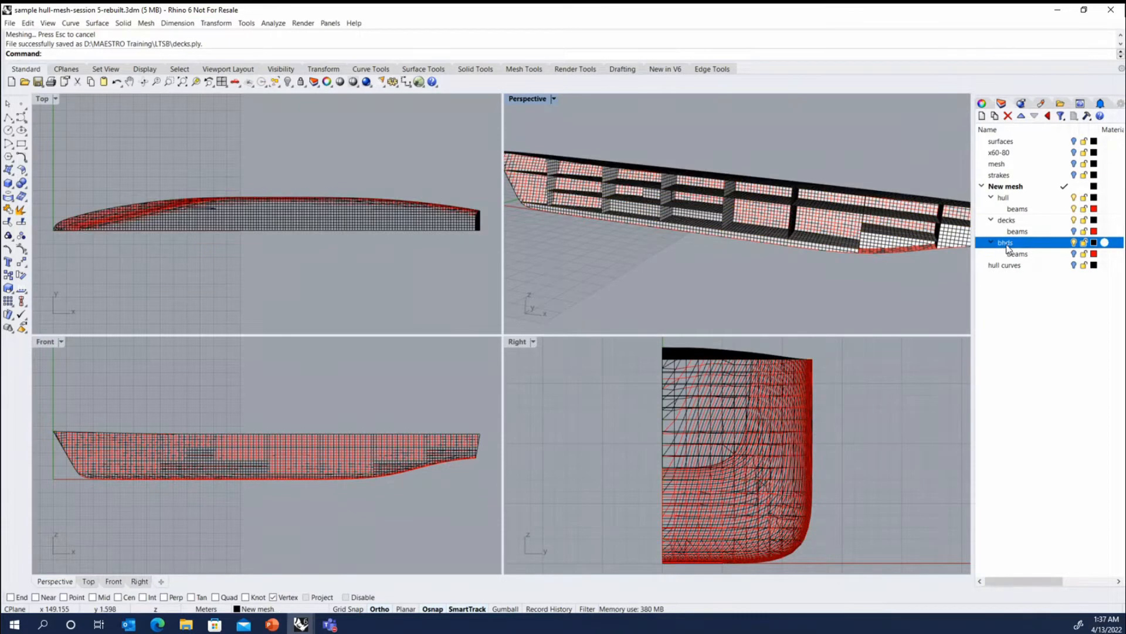
right_click(1000, 244)
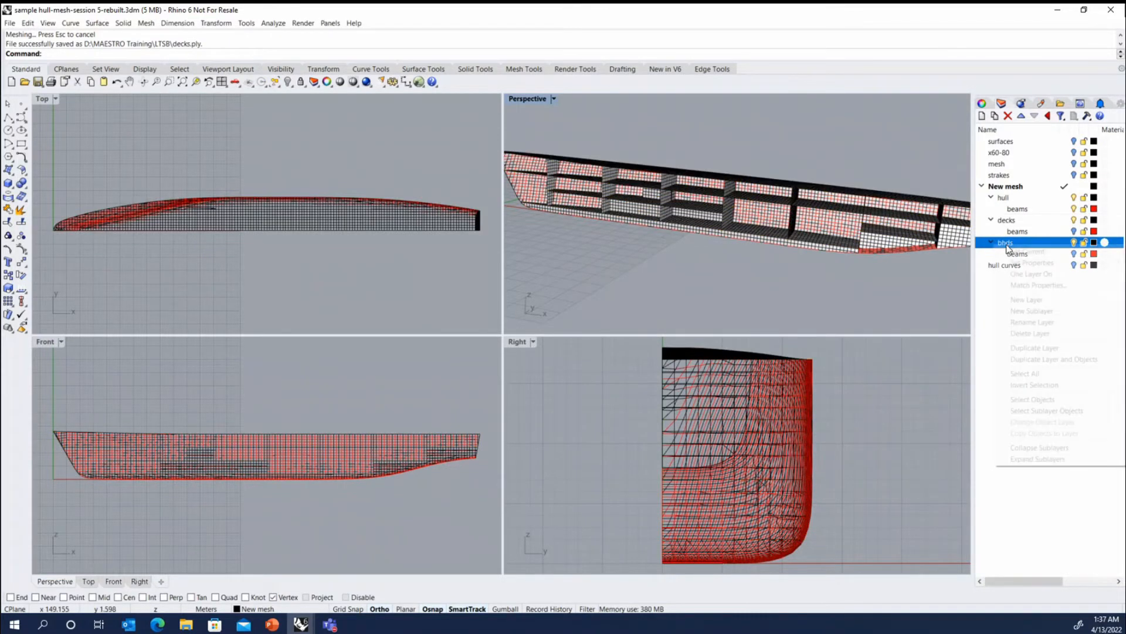
left_click(1040, 401)
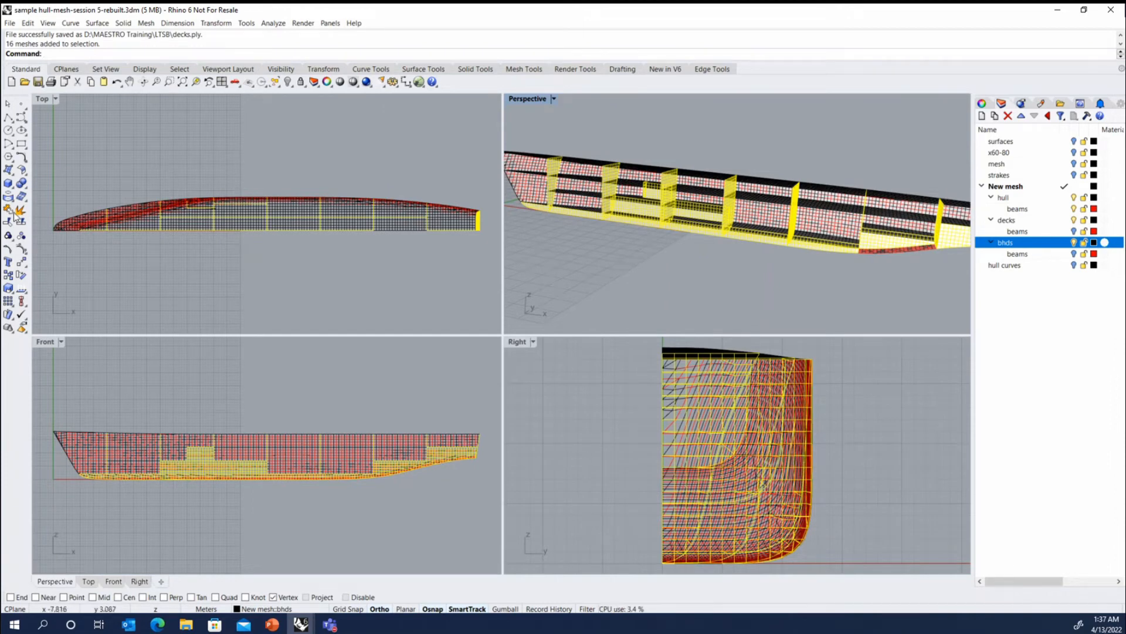
right_click(141, 44)
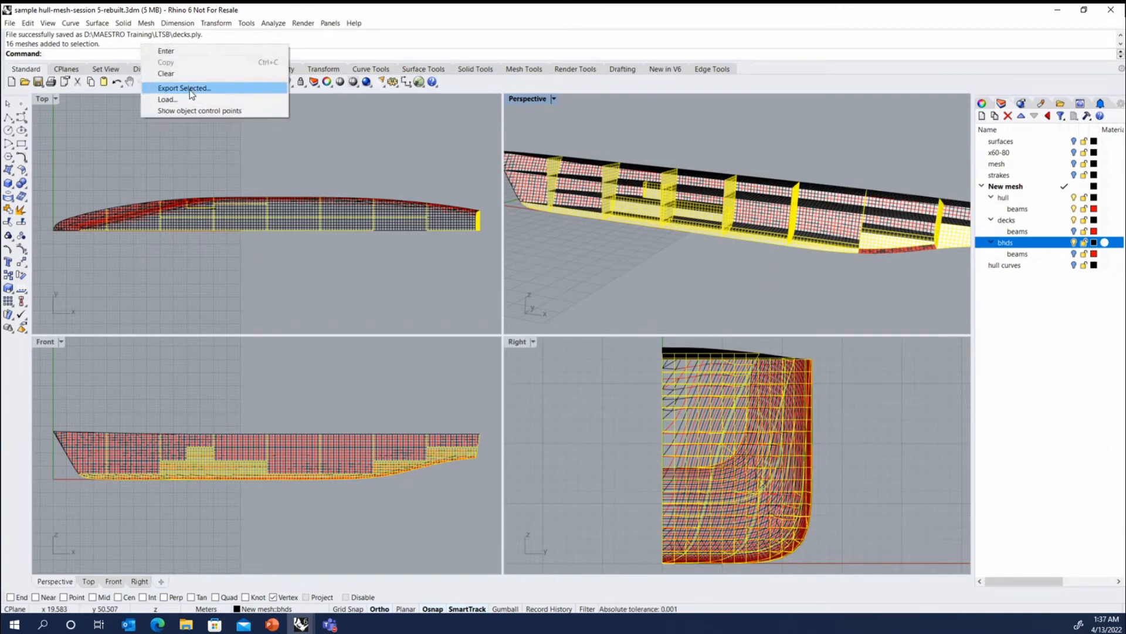
left_click(190, 89)
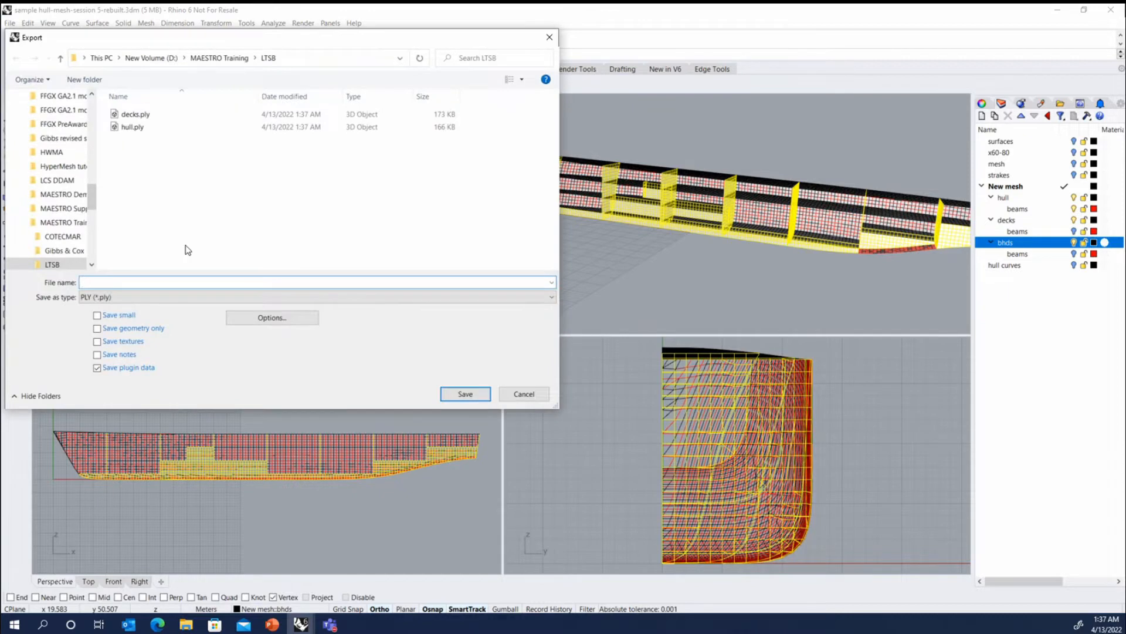
left_click(173, 283)
type("bulkjea")
key("BackSpace")
type("kheads")
key("Return")
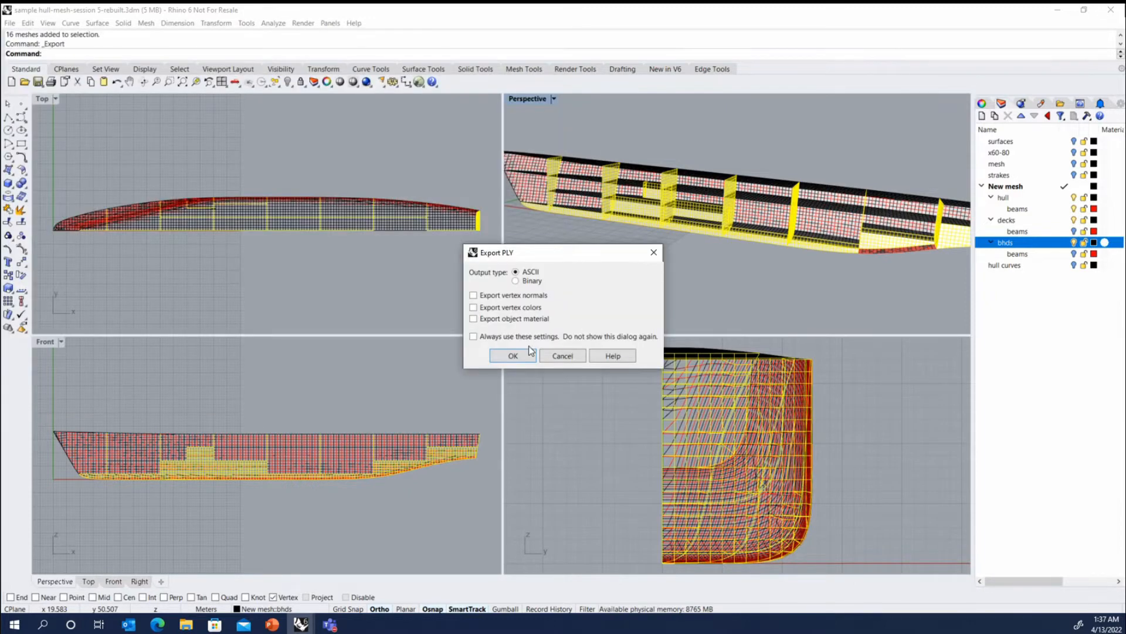
left_click(527, 354)
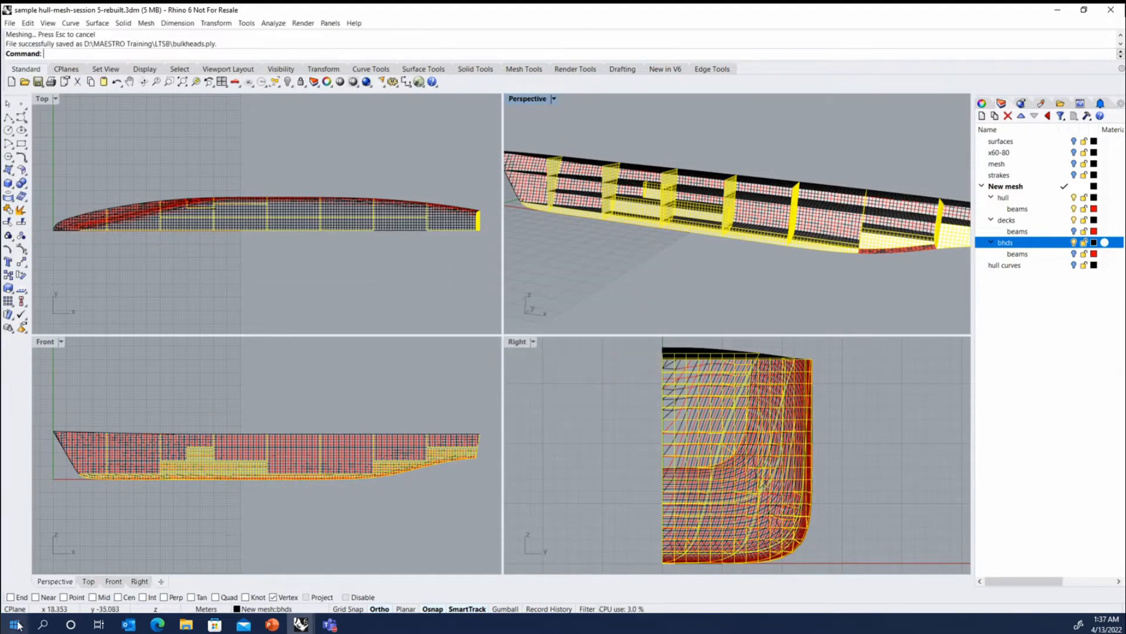
- Launch MAESTRO 2022.1 x64
left_click(15, 625)
scroll(66, 488, "down", 6)
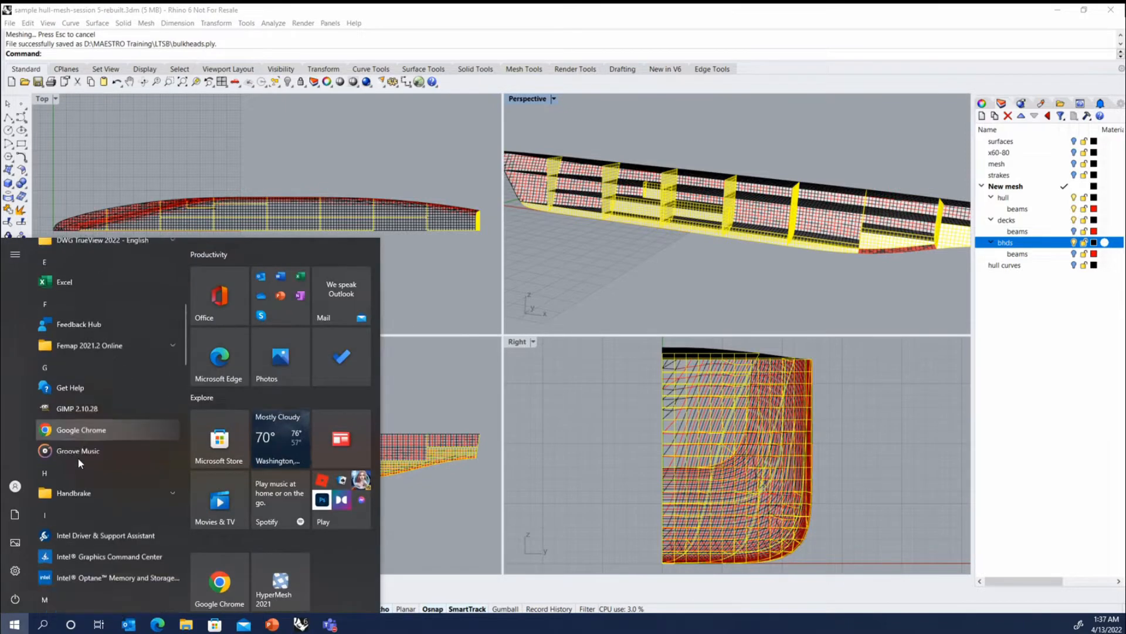
scroll(79, 458, "down", 4)
left_click(79, 371)
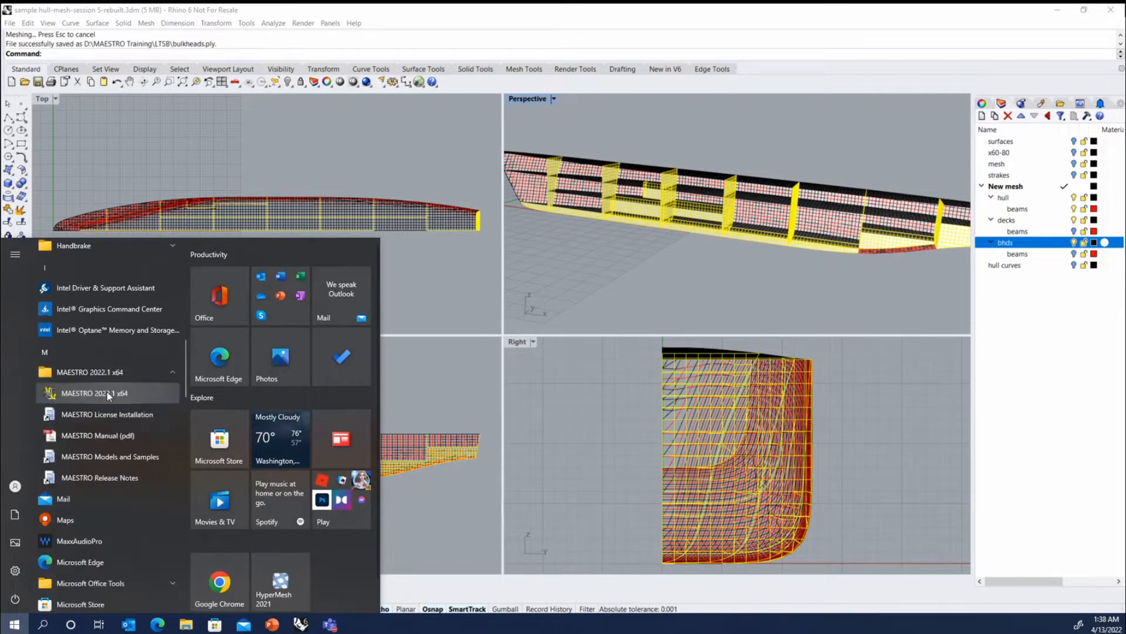
left_click(106, 392)
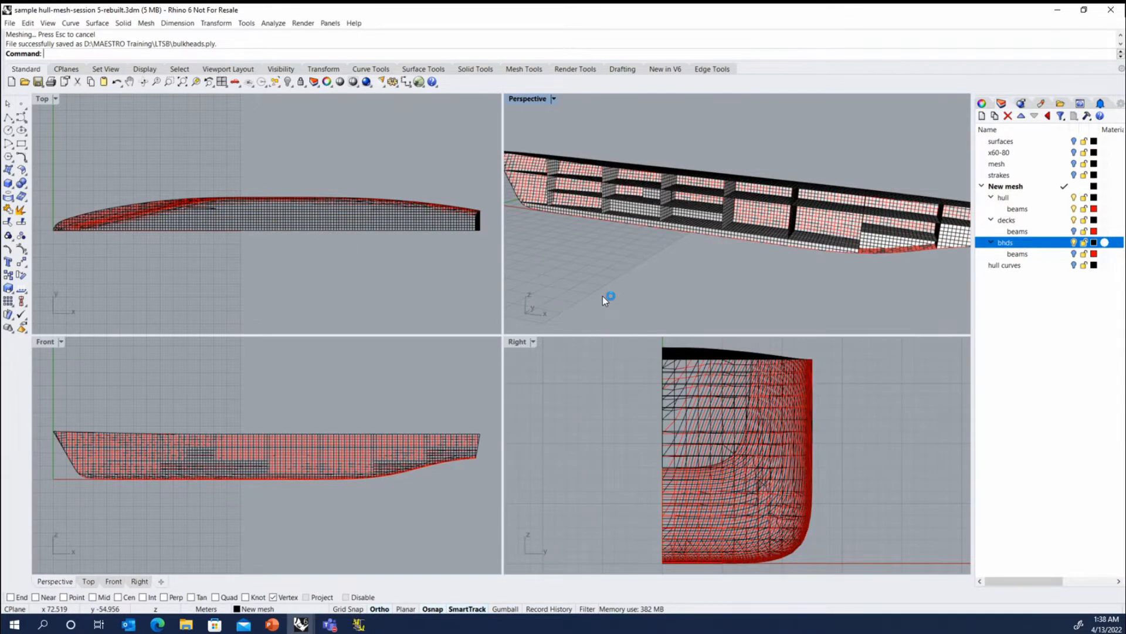
- Select the group of transverse frame curves on the hull in Rhino's perspective view
scroll(566, 142, "up", 14)
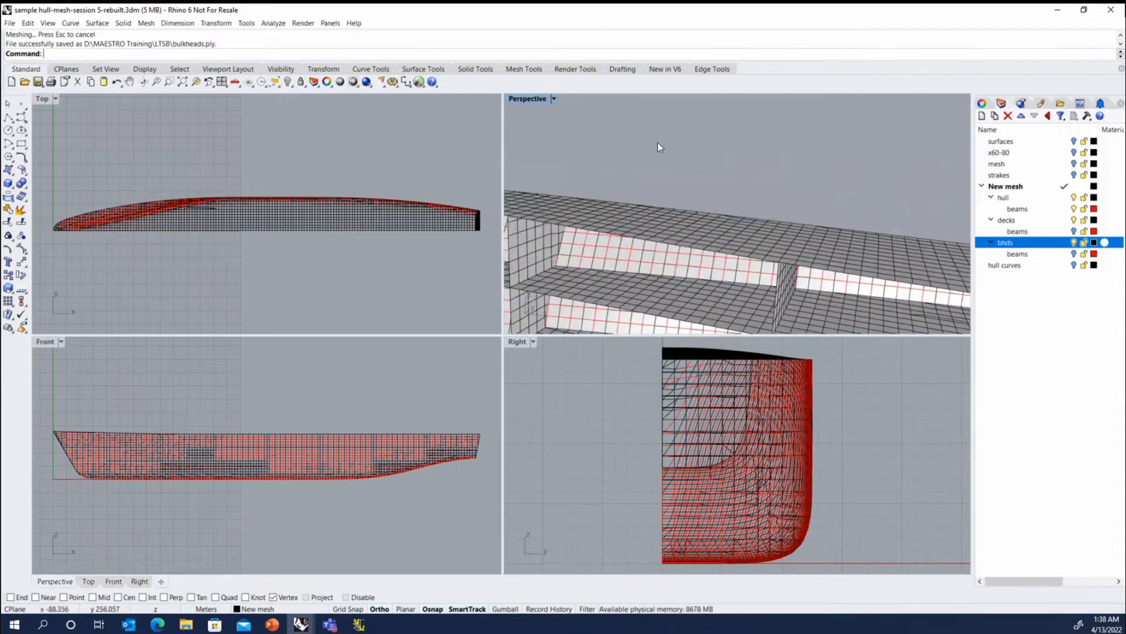
scroll(657, 143, "down", 6)
scroll(635, 195, "up", 5)
left_click(635, 195)
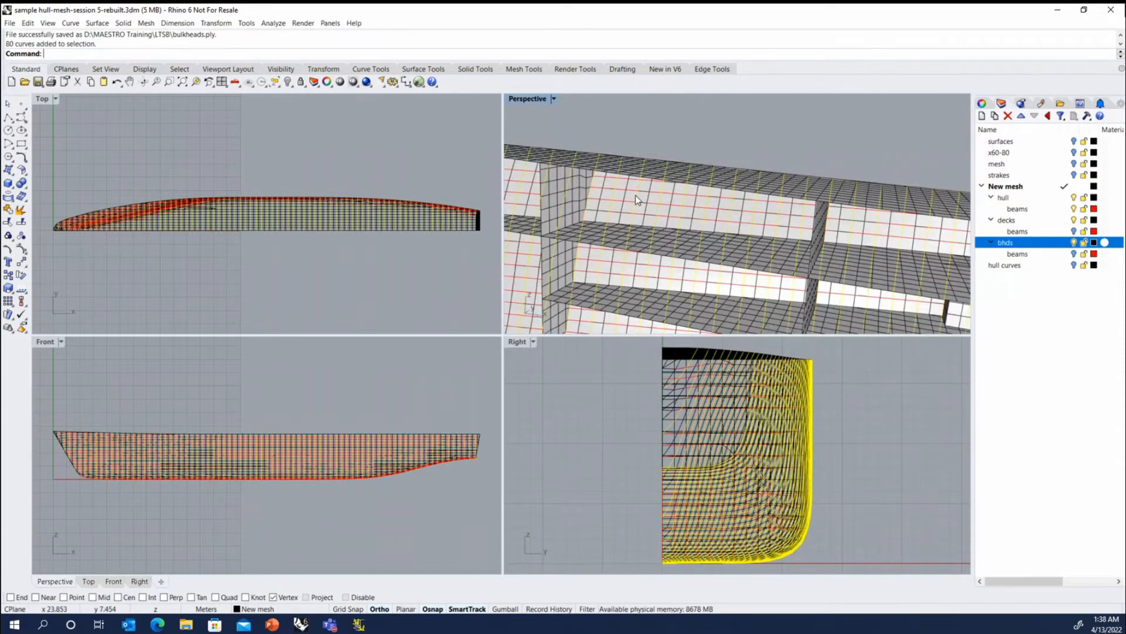
scroll(658, 173, "down", 8)
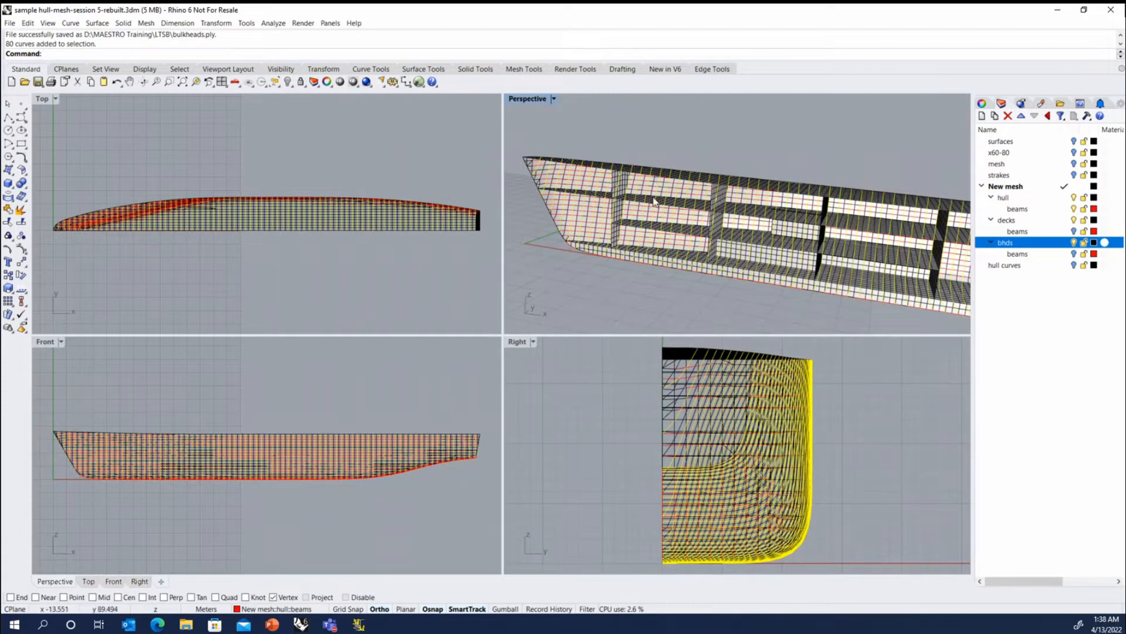
- Run the export maestro beams-12-11-19.rvb script on the selected frames with the PolyLine on Mesh (restricted to plane) definition
right_click(551, 42)
left_click(593, 86)
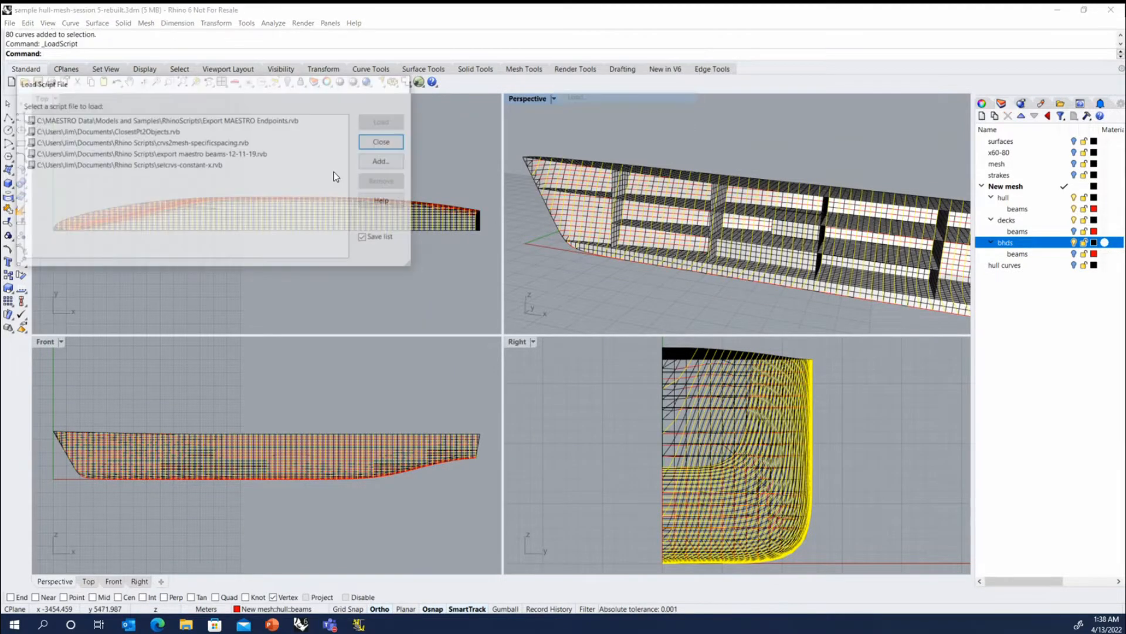
double_click(232, 154)
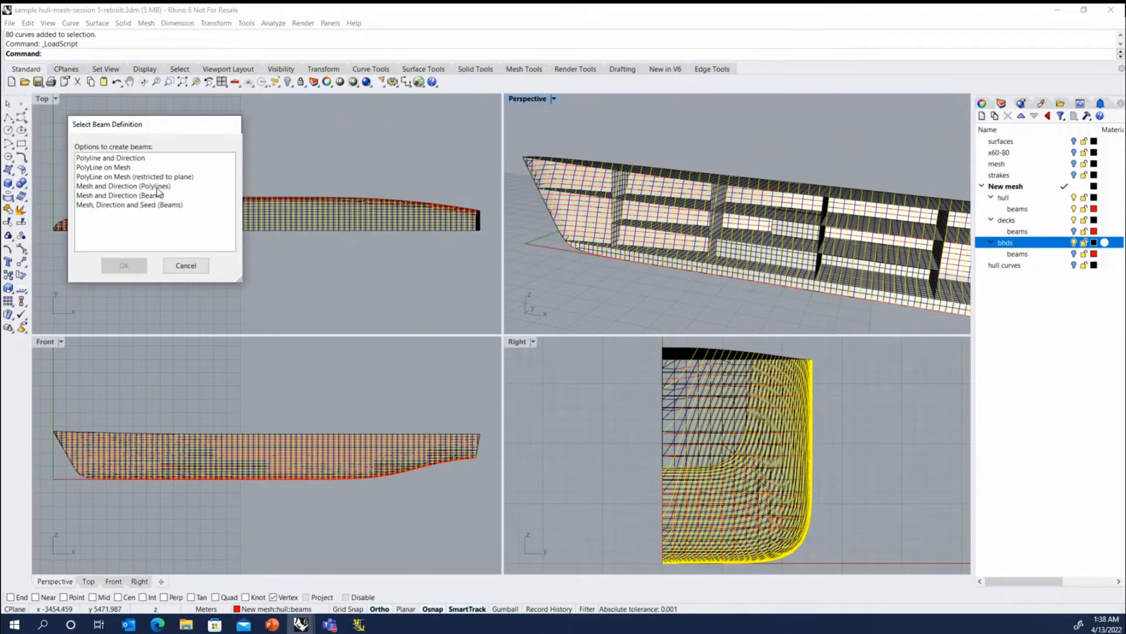
left_click(121, 177)
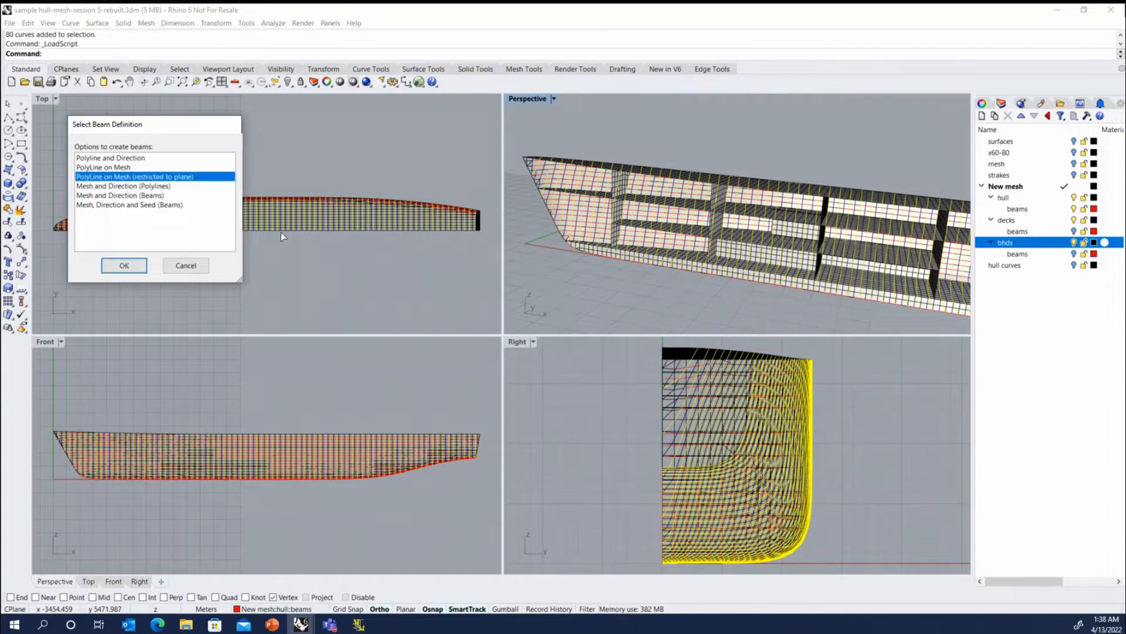
key("Return")
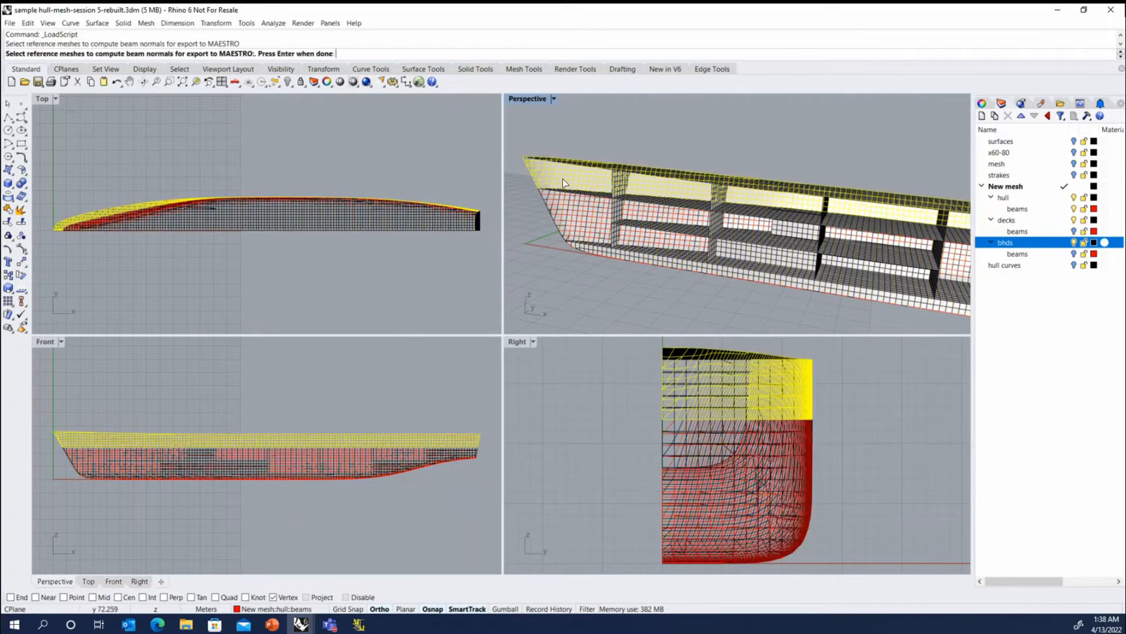
- Pick all the hull shell meshes from the sheer to the bottom as reference meshes for the beam normals
left_click(570, 205)
left_click(579, 234)
right_click_drag(587, 253, 584, 173)
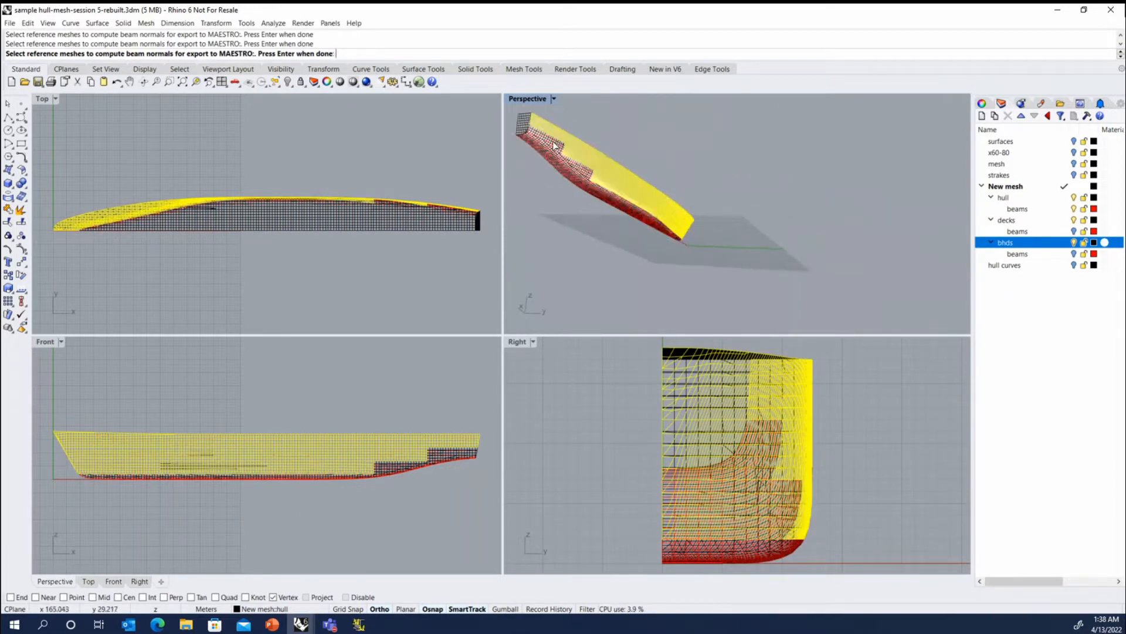
left_click(578, 169)
left_click(577, 165)
left_click(557, 146)
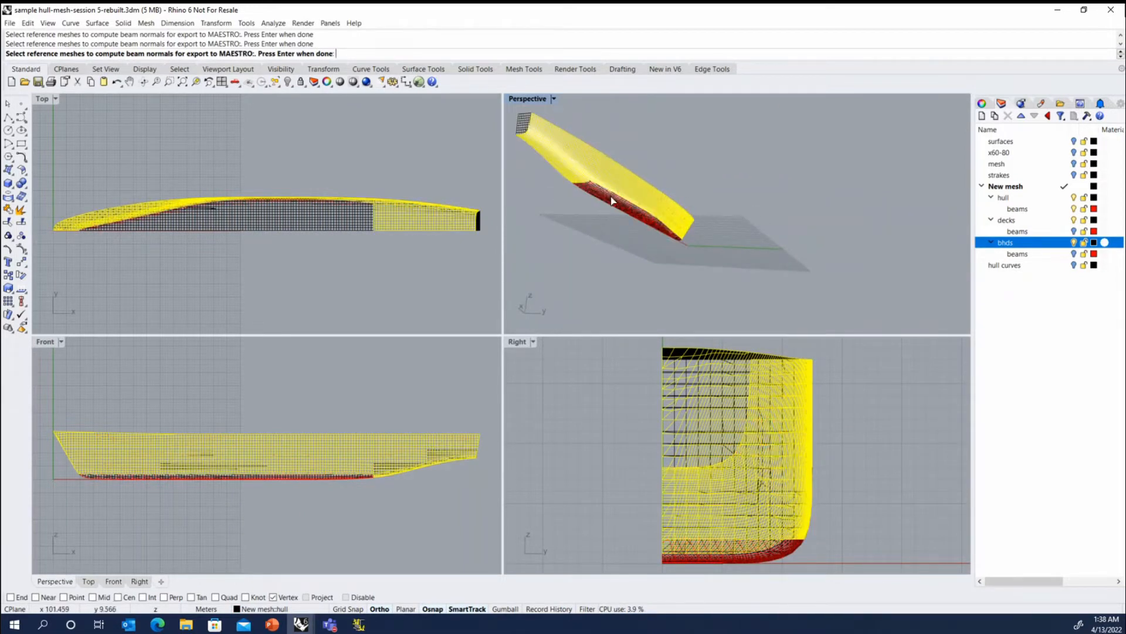
left_click(611, 196)
key("Return")
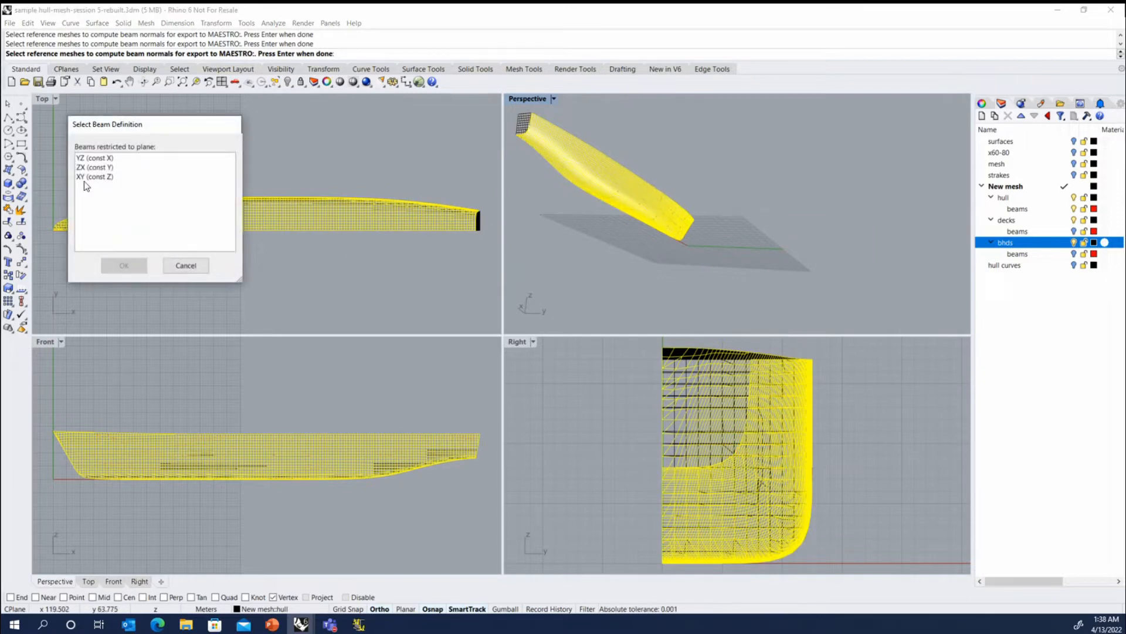
- Restrict the beams to the YZ (const X) plane and save them as hull frames.mnf in the LTSB folder
left_click(101, 158)
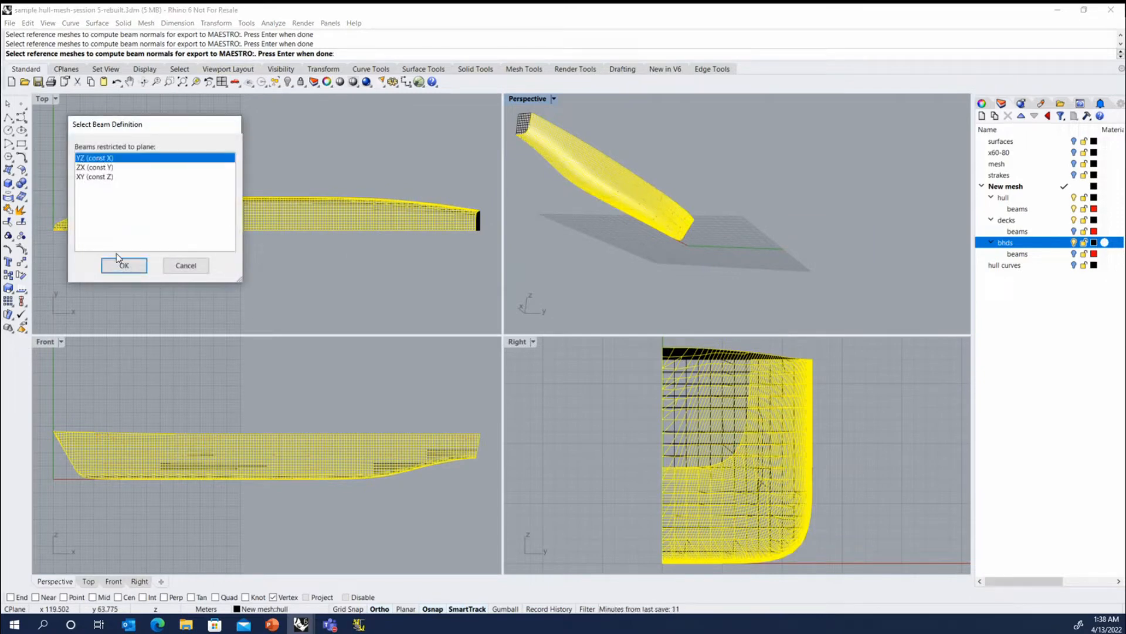
left_click(123, 266)
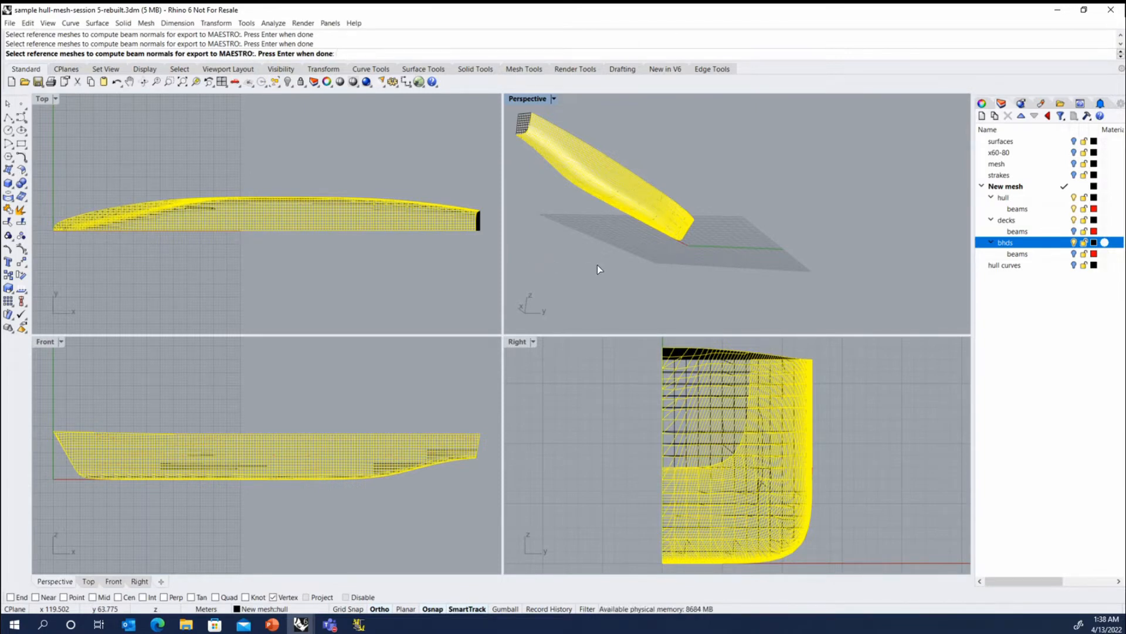
key("Return")
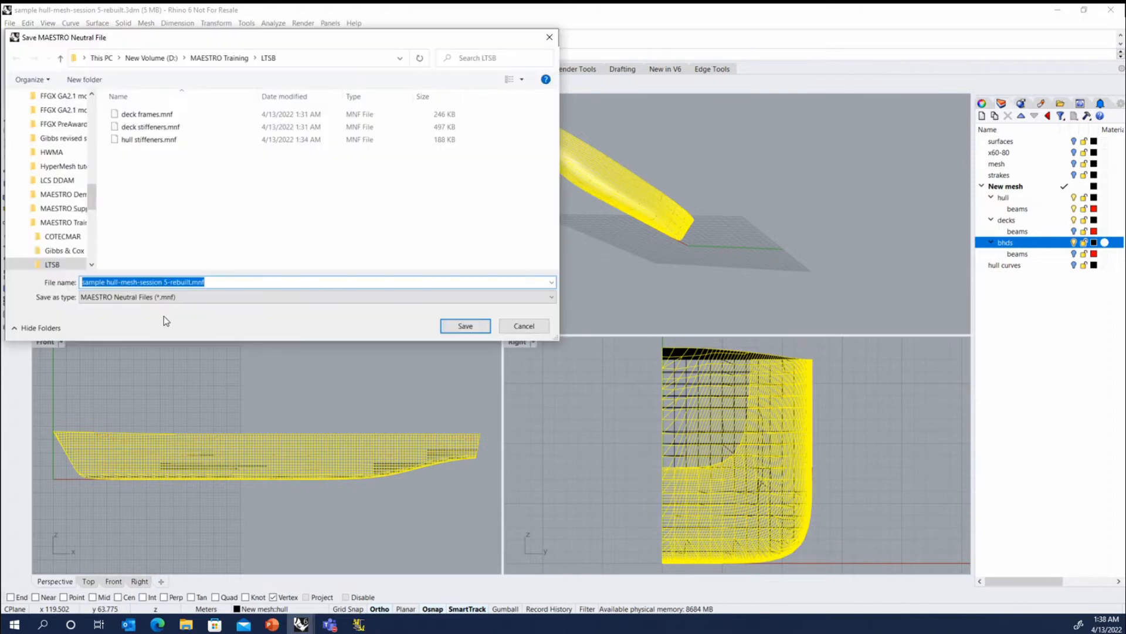
left_click_drag(188, 282, 56, 282)
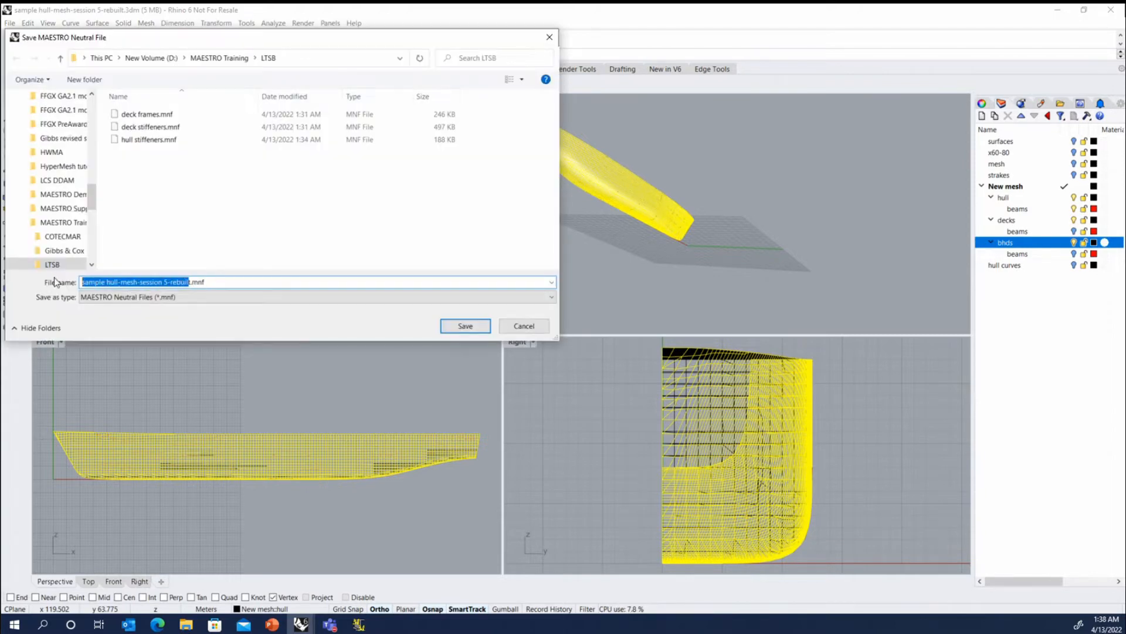
key("BackSpace")
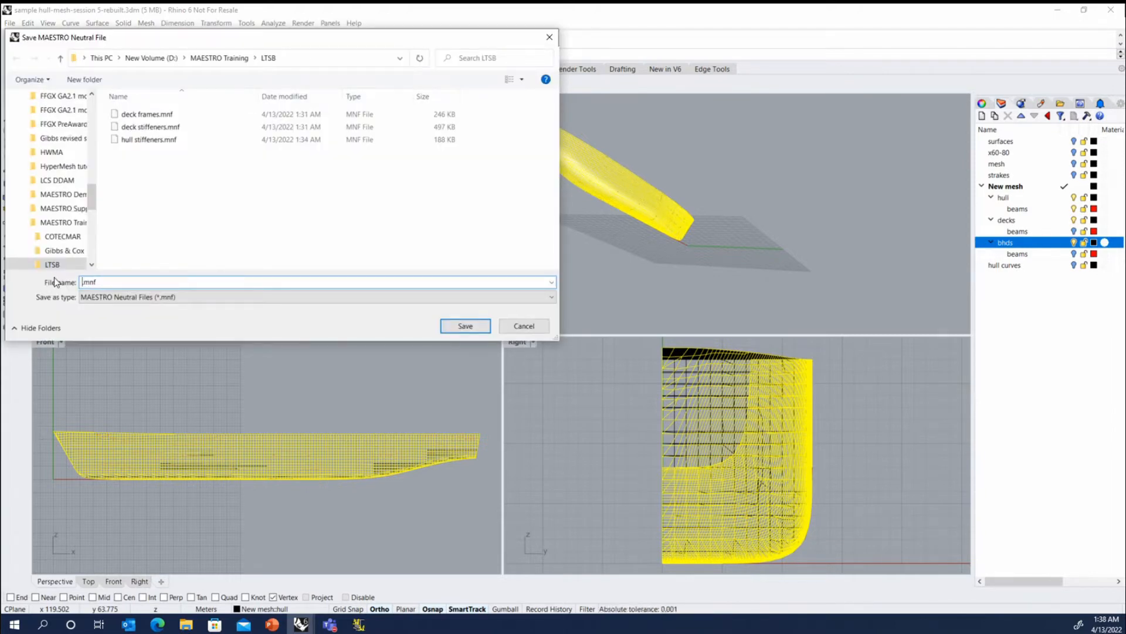
type("hull frames")
key("Return")
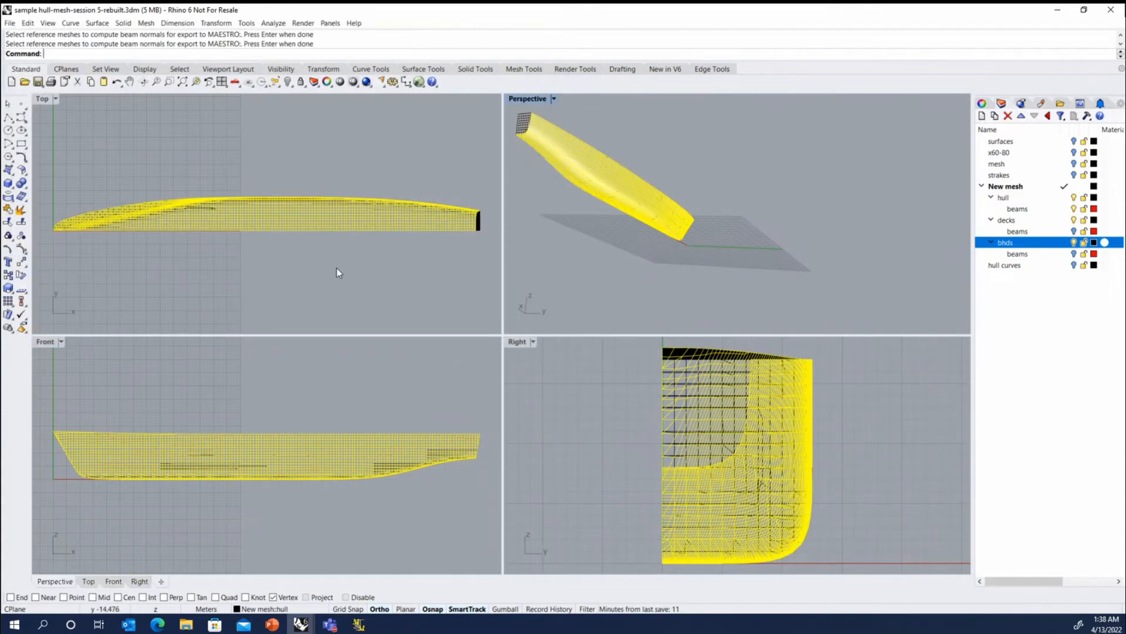
left_click(589, 251)
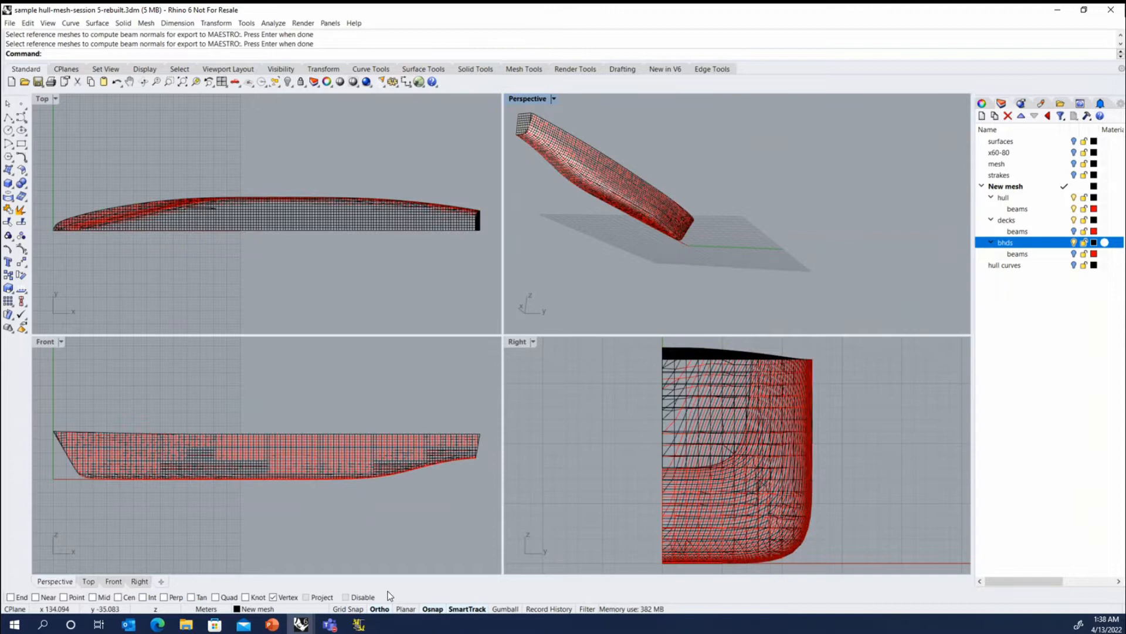
- Switch to MAESTRO, import hull.ply from the LTSB folder as a global module rotated -90 degrees about X, and hide the node markers
left_click(356, 624)
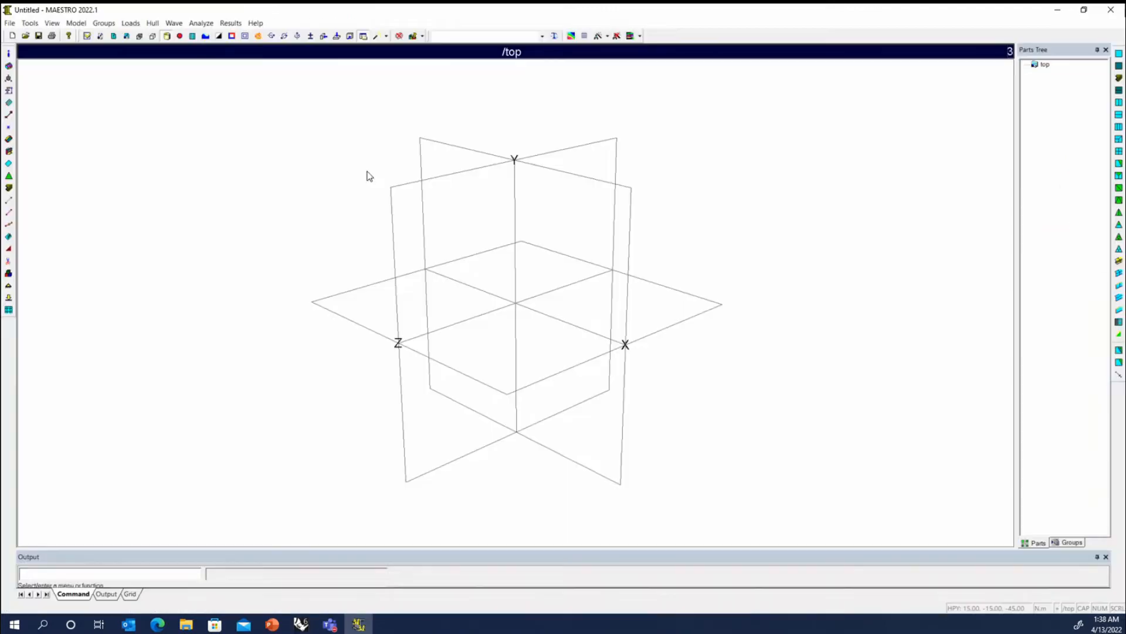
left_click(9, 23)
mouse_move(58, 91)
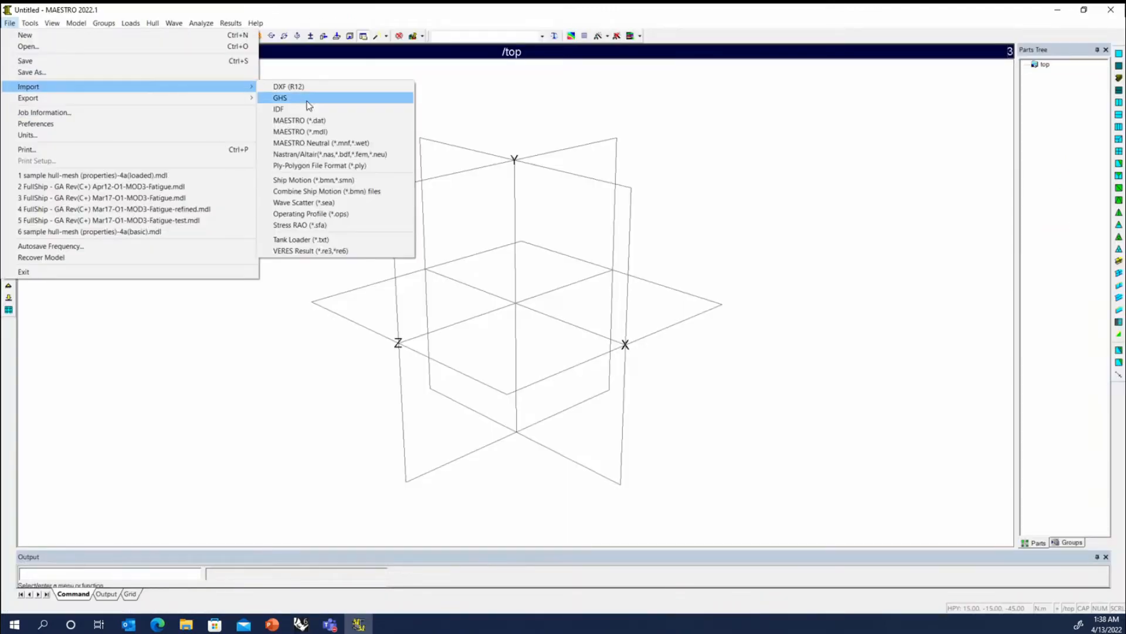
left_click(320, 162)
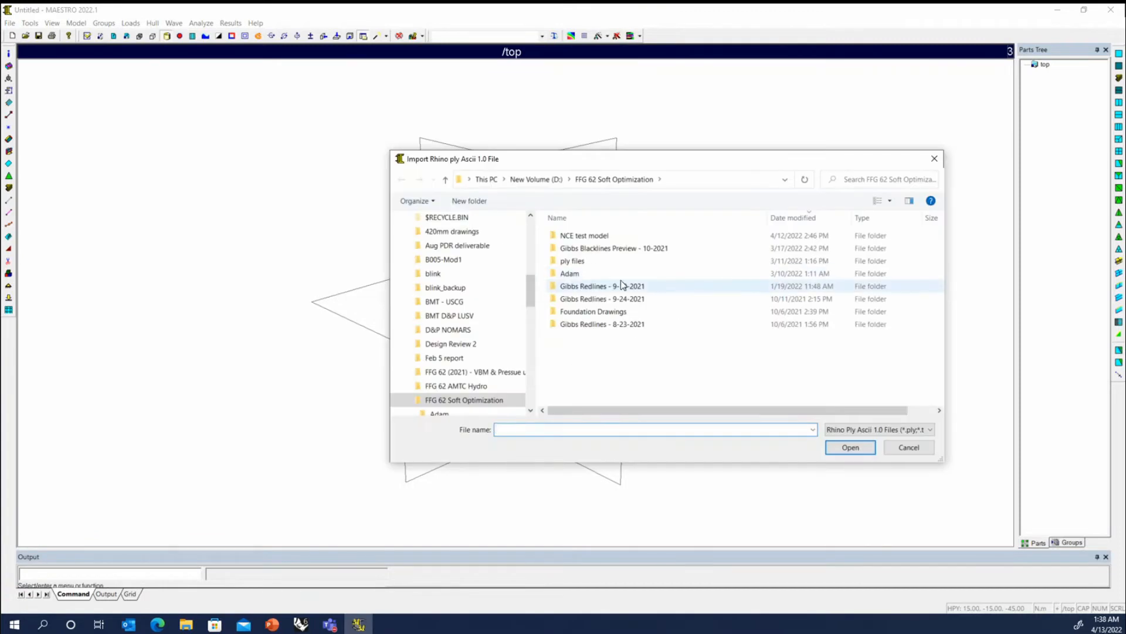
scroll(465, 346, "down", 7)
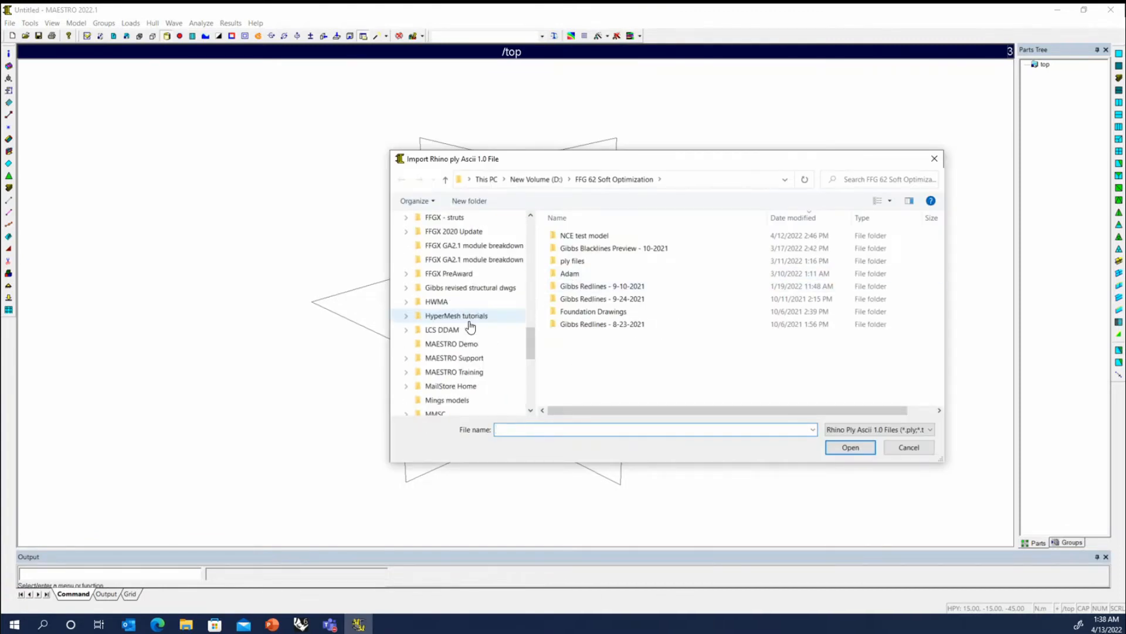
left_click(469, 291)
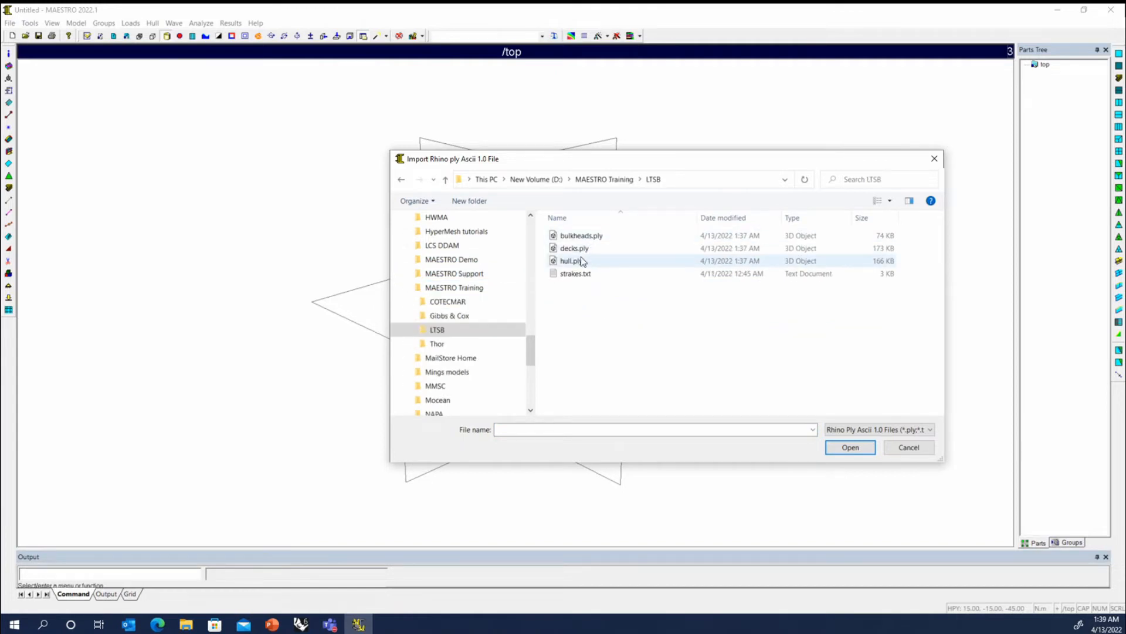
left_click(580, 260)
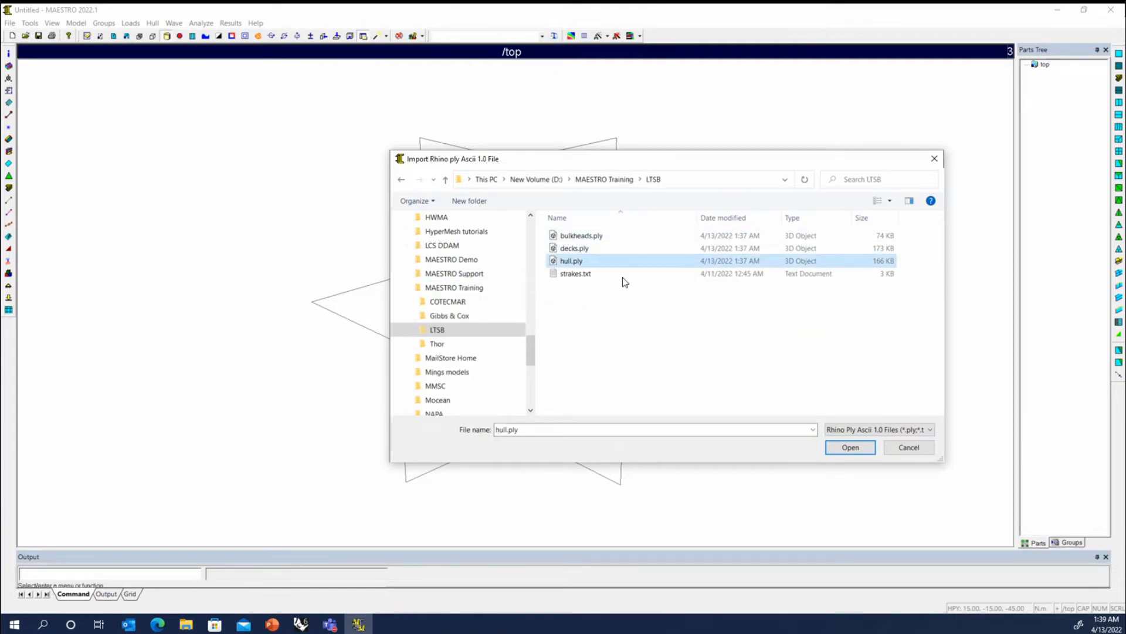
left_click(850, 448)
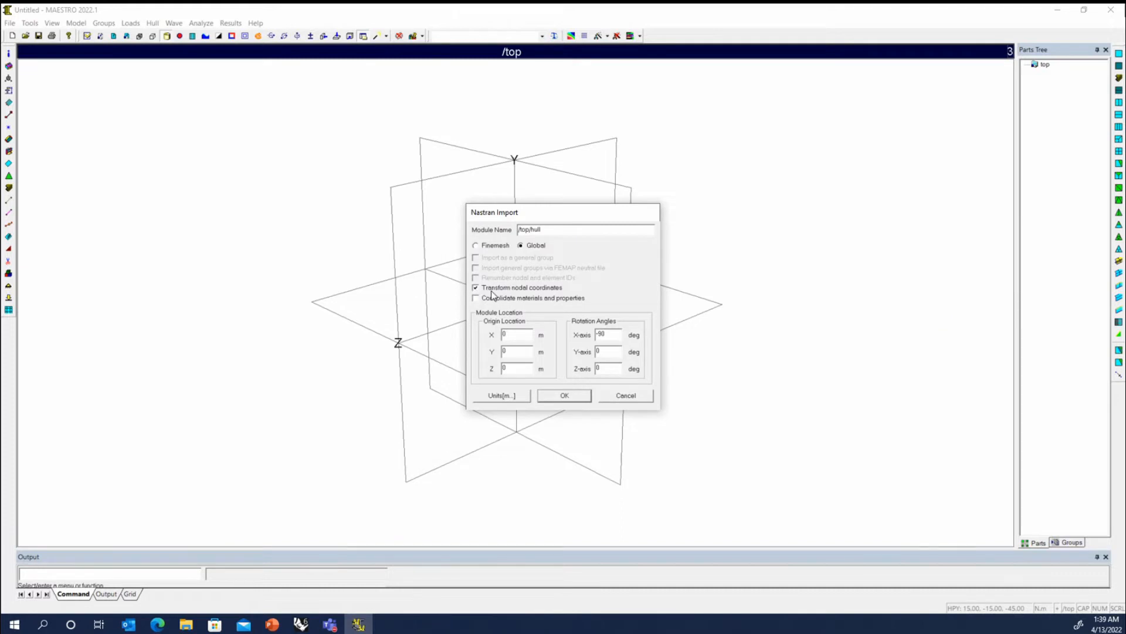
left_click(565, 396)
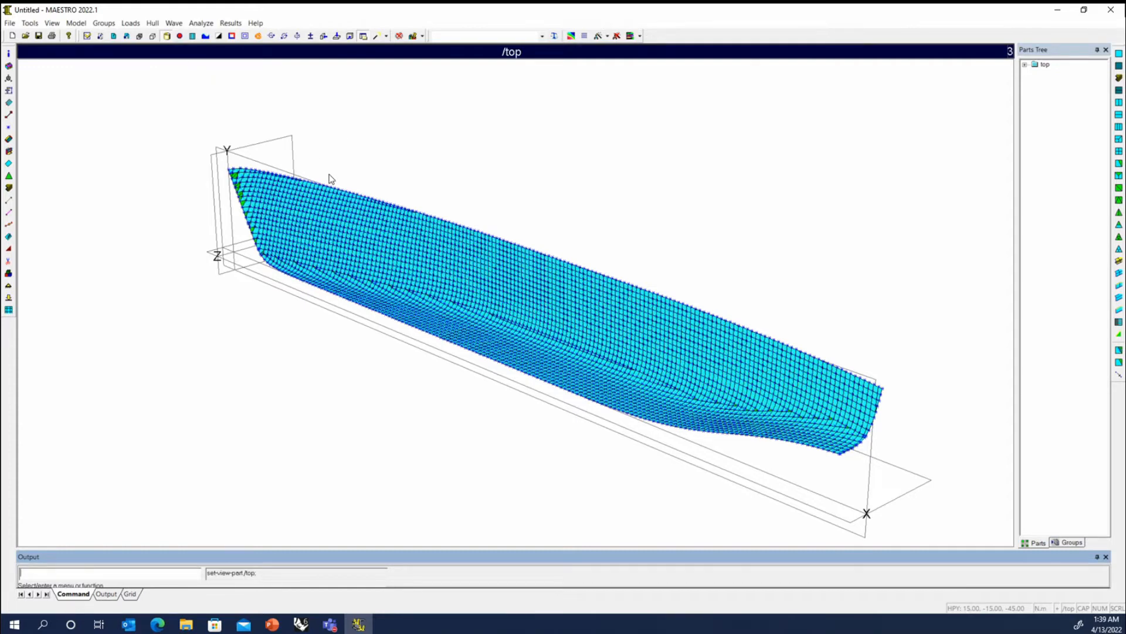
left_click(179, 36)
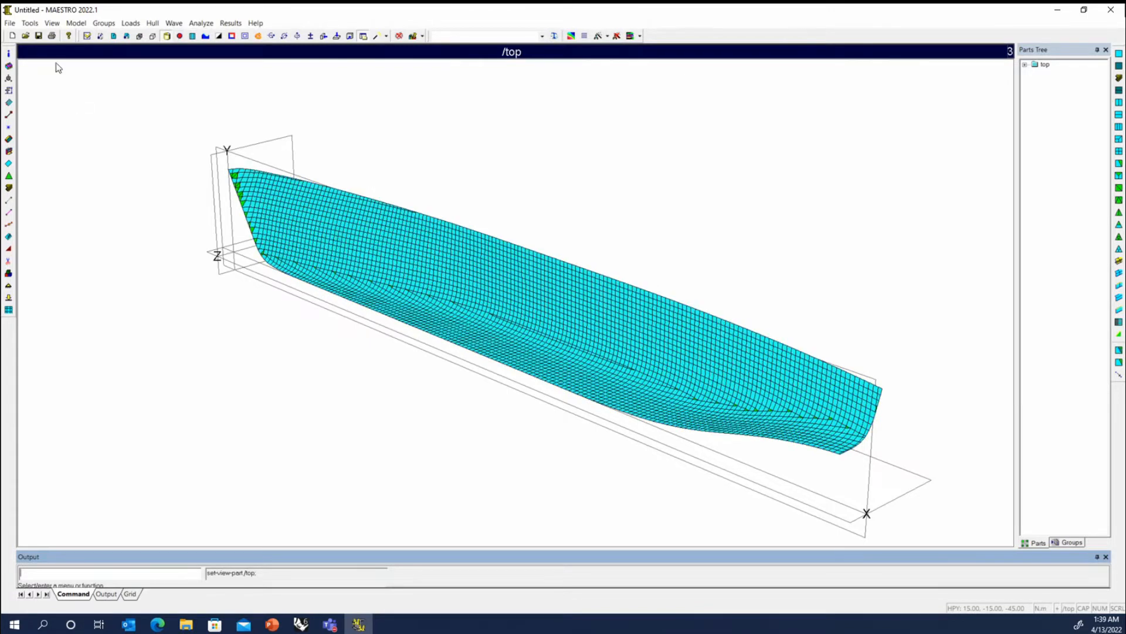
left_click(29, 23)
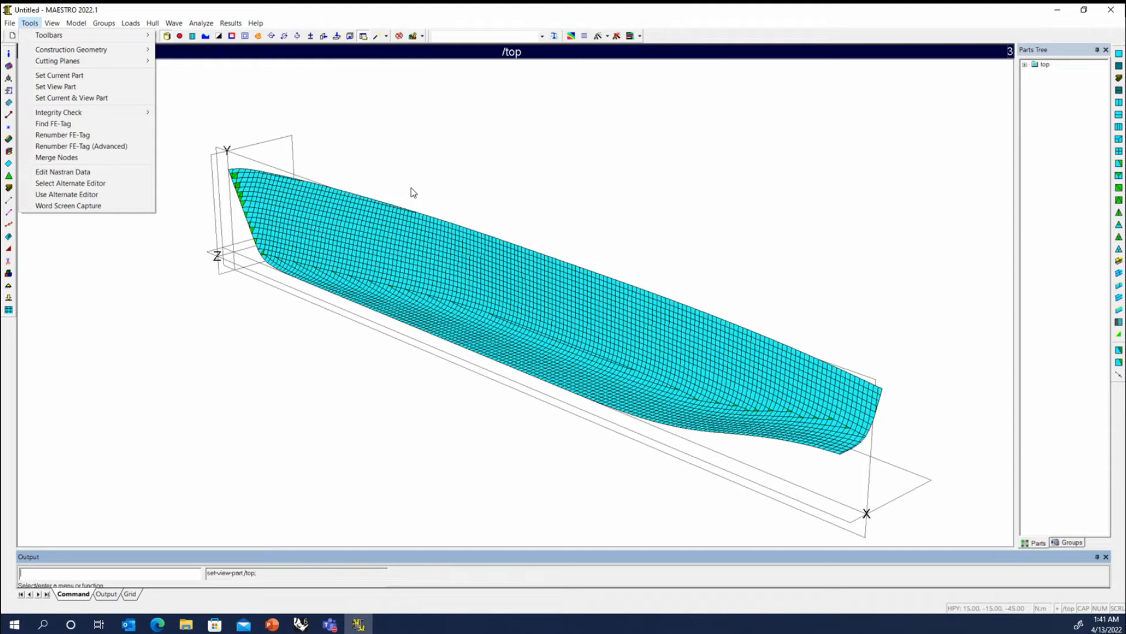
- Import decks.ply from the LTSB folder as a Ply-Polygon file, accepting the import settings
left_click(9, 24)
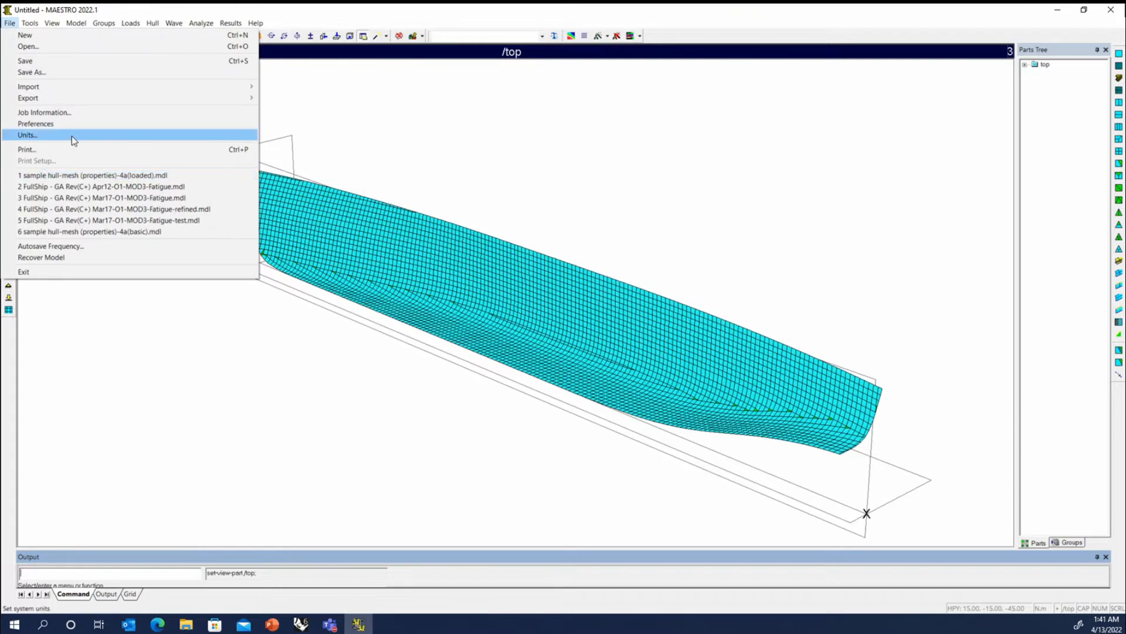
mouse_move(61, 88)
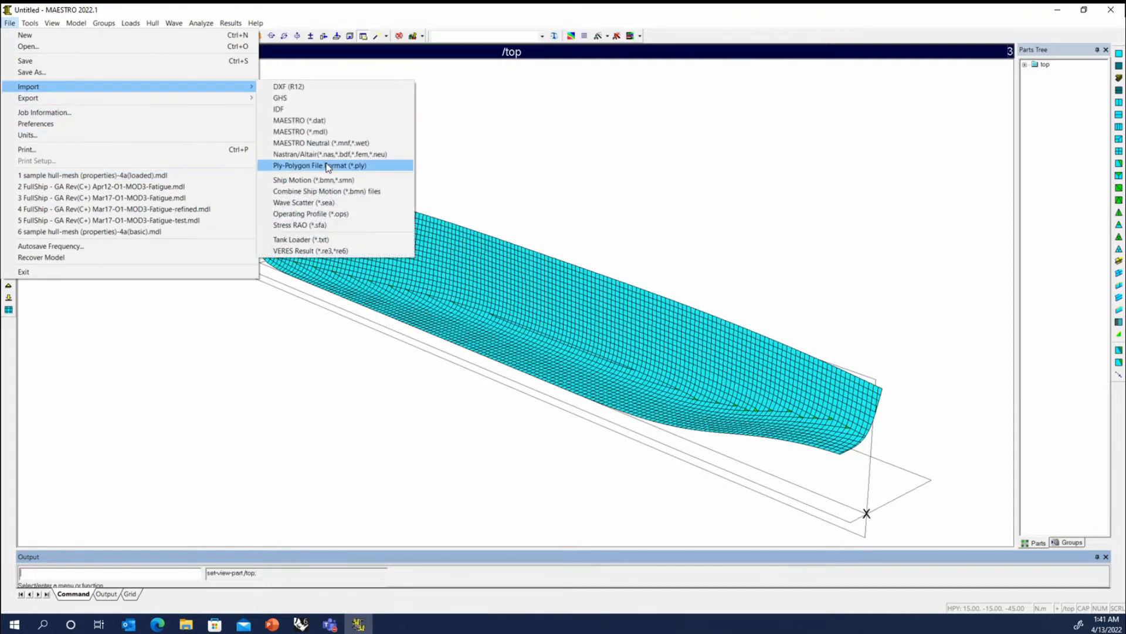
left_click(363, 165)
double_click(574, 250)
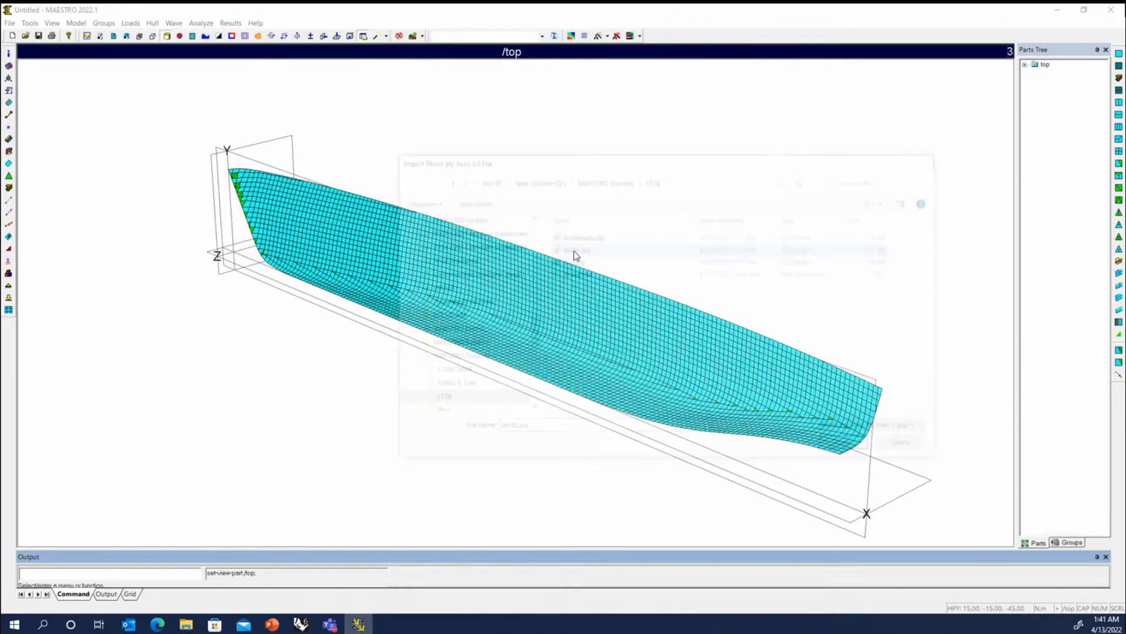
left_click(558, 395)
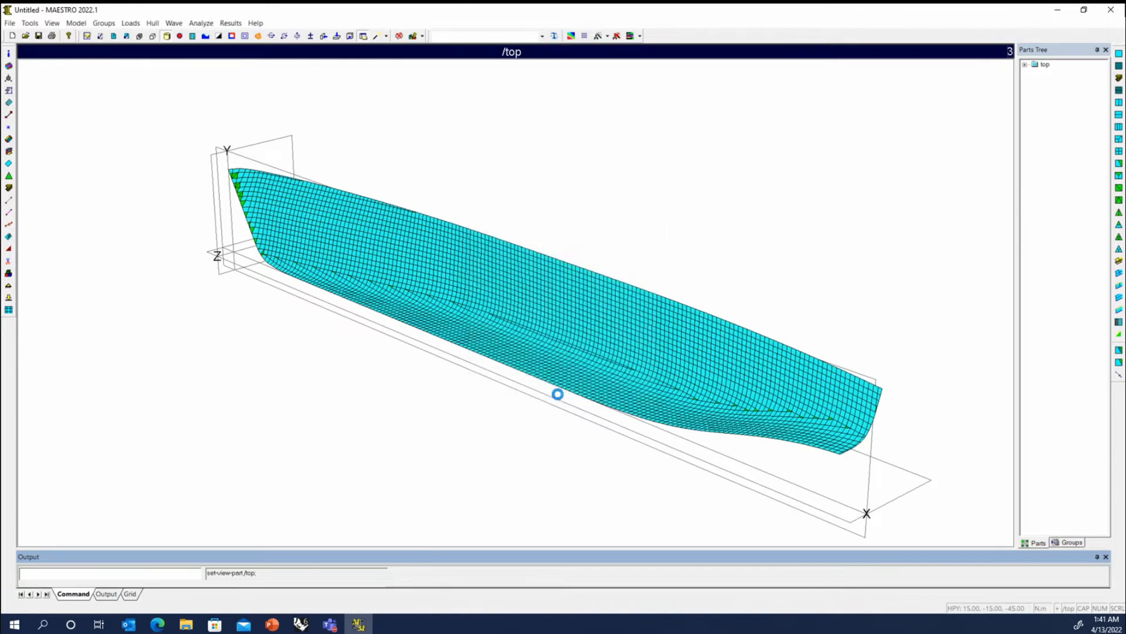
- Renumber all nodal and element FE-Tags of the model
left_click(30, 23)
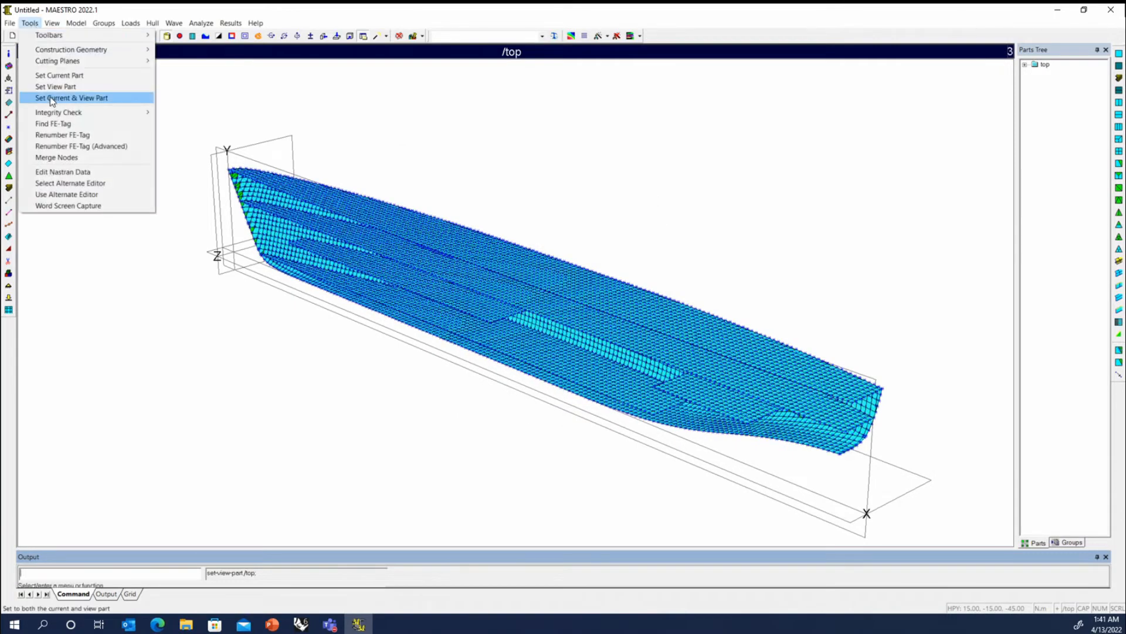
left_click(63, 138)
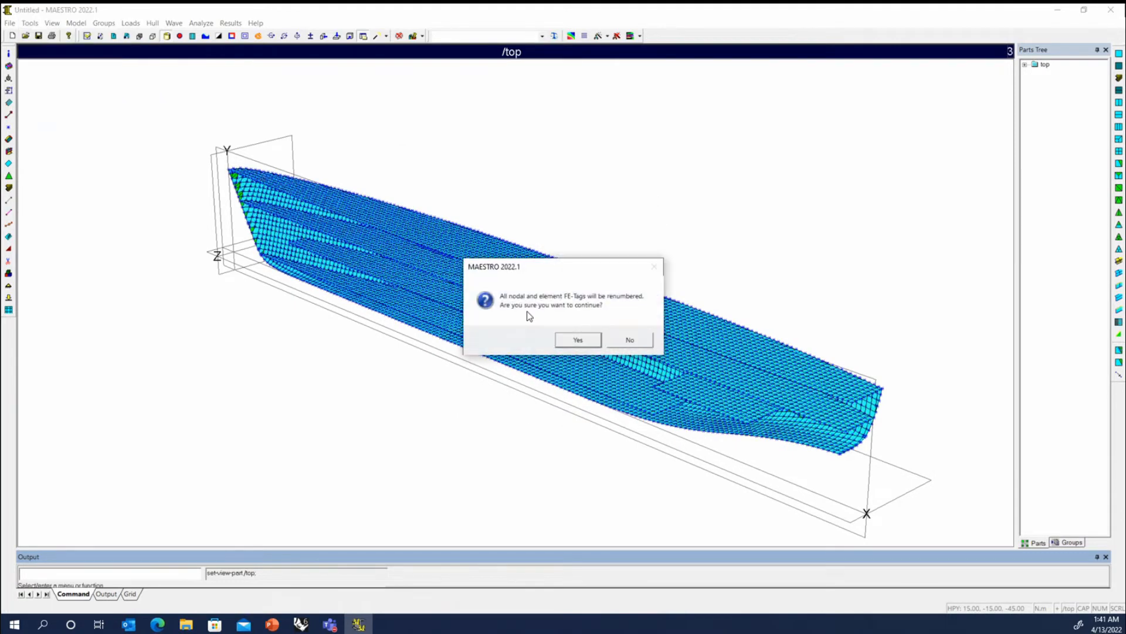
left_click(576, 338)
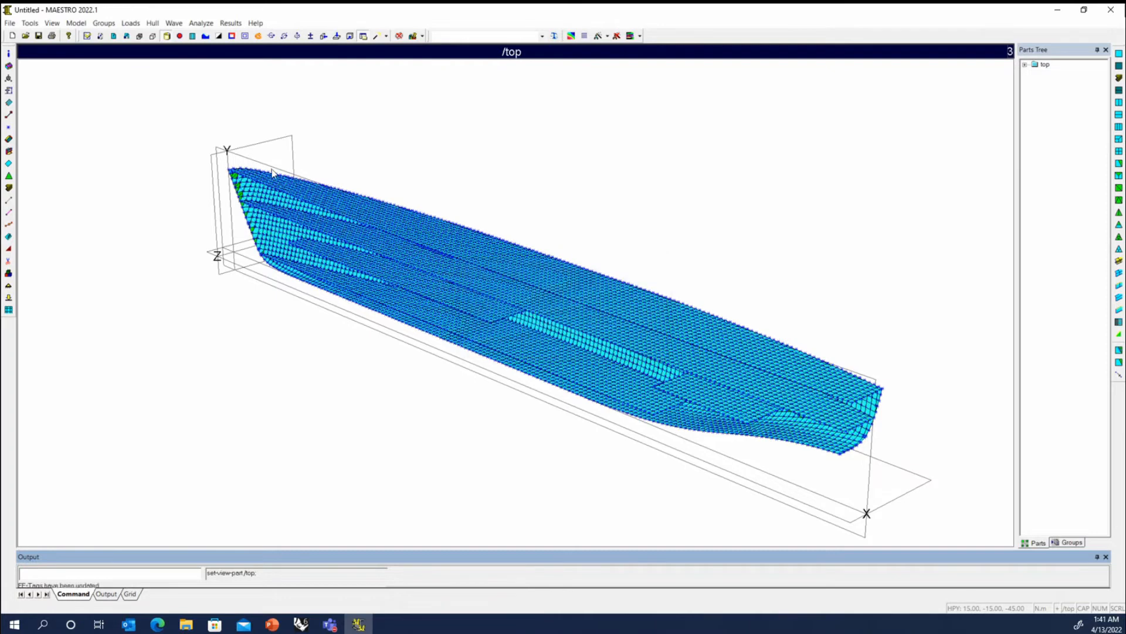
- Import bulkheads.ply as a global module with a -90 degree X-axis rotation, and hide the node markers
left_click(10, 23)
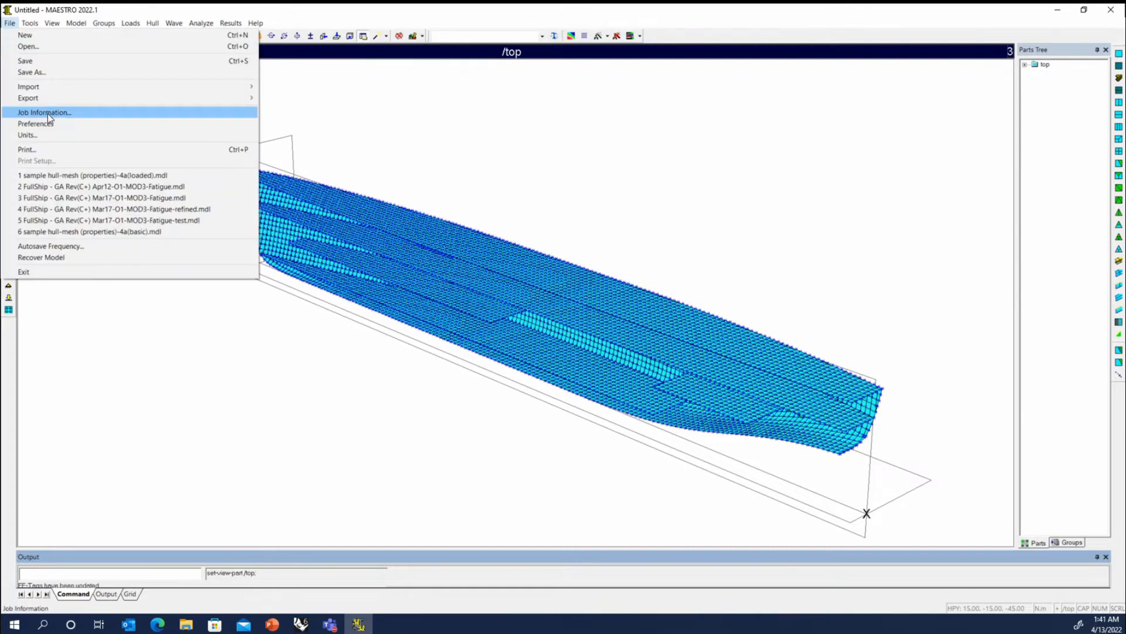
mouse_move(135, 89)
left_click(327, 167)
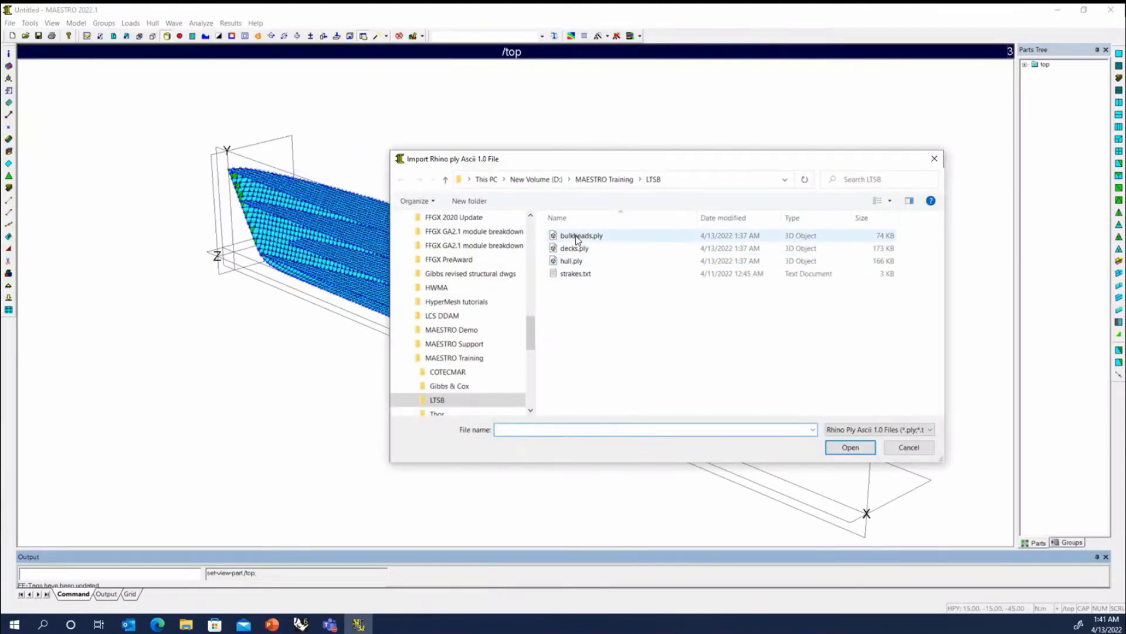
double_click(577, 237)
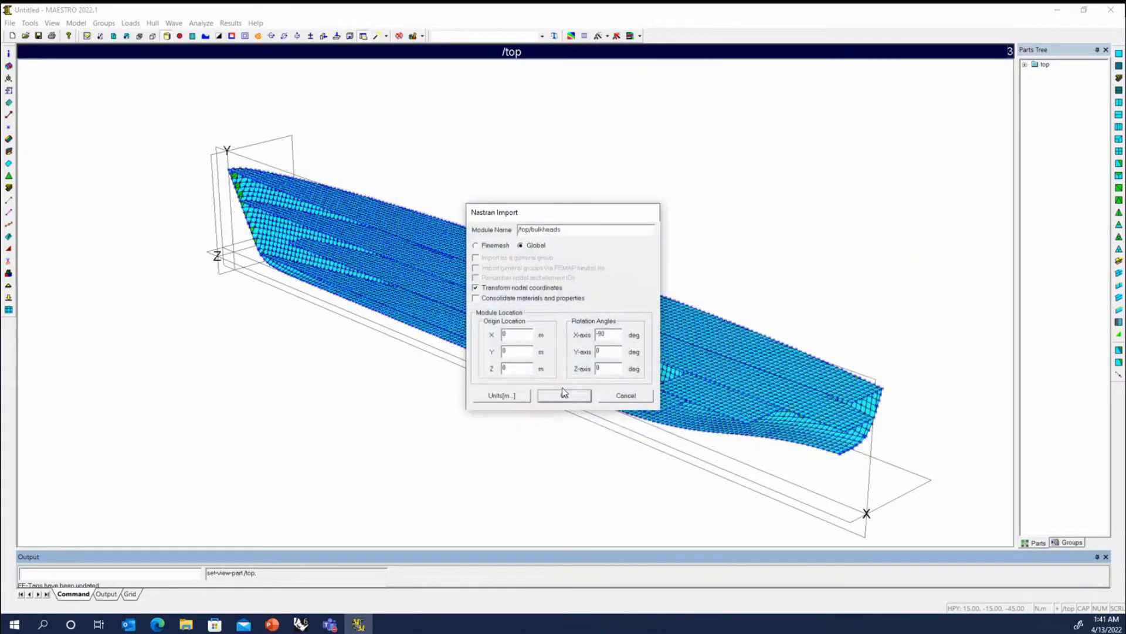
left_click(563, 391)
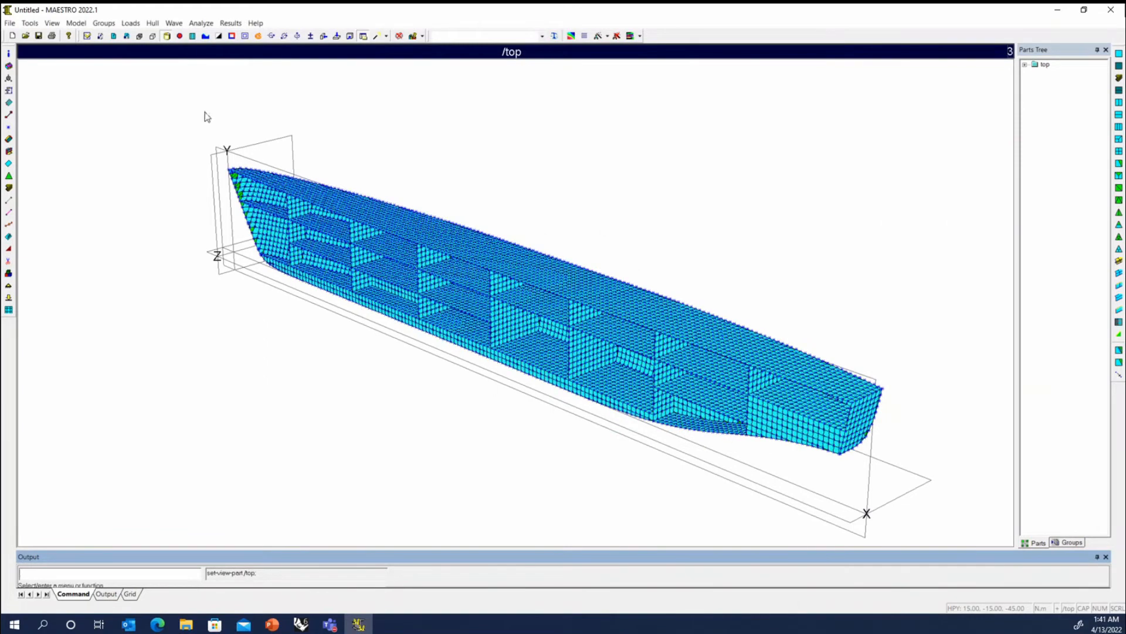
left_click(179, 36)
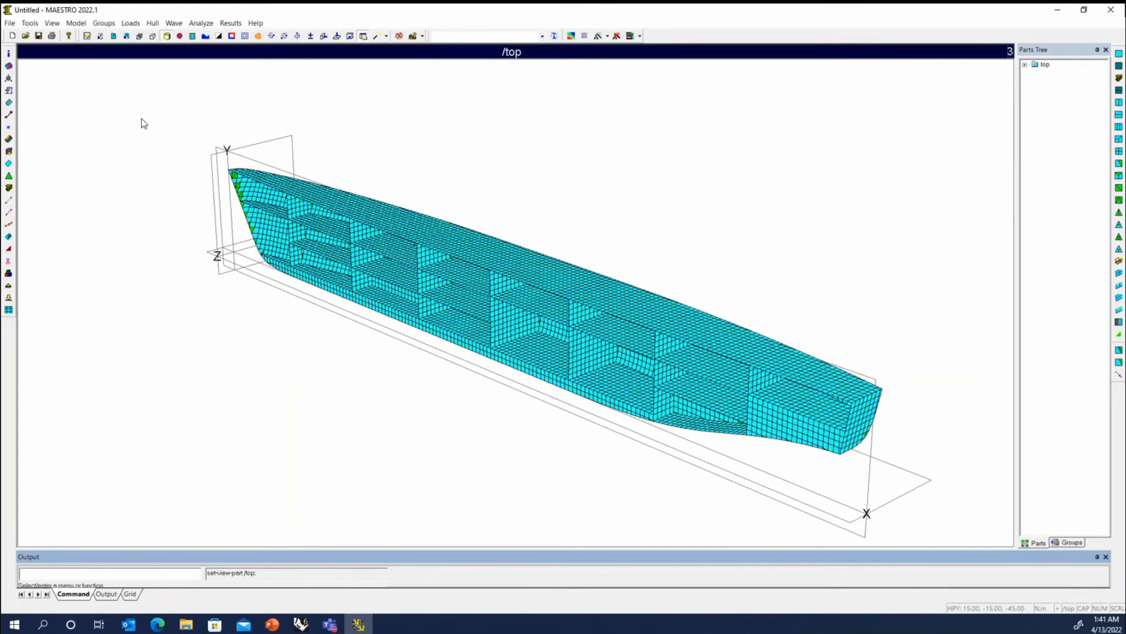
left_click(29, 23)
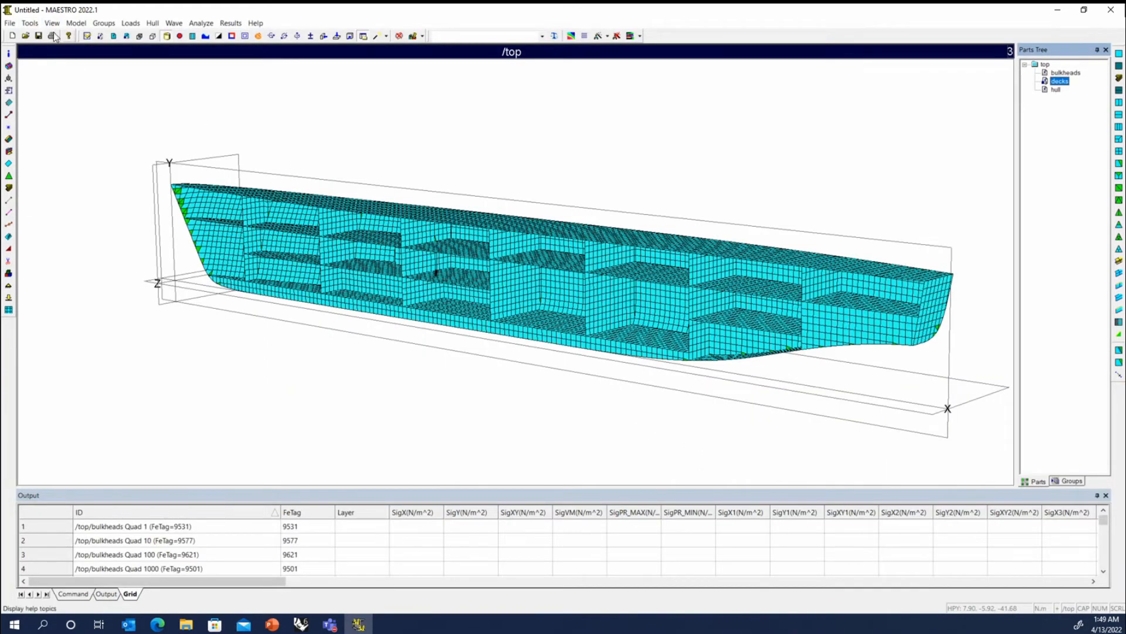
- Import deck frames.mnf as a MAESTRO Neutral file into a global module with a -90 degree X-axis rotation
left_click(10, 23)
mouse_move(61, 99)
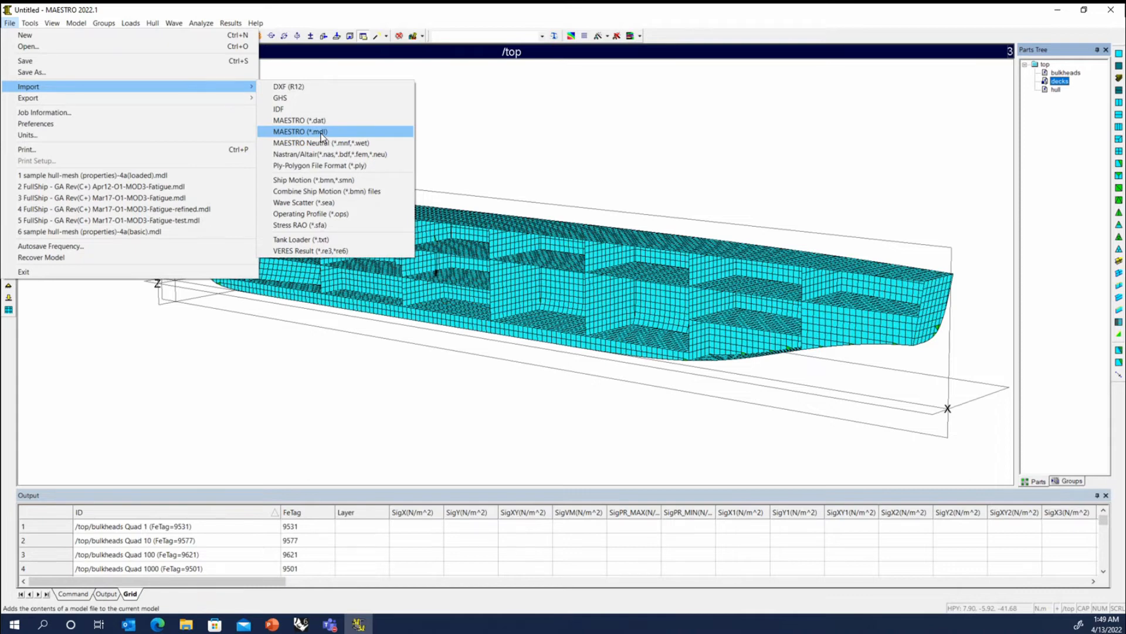
left_click(322, 143)
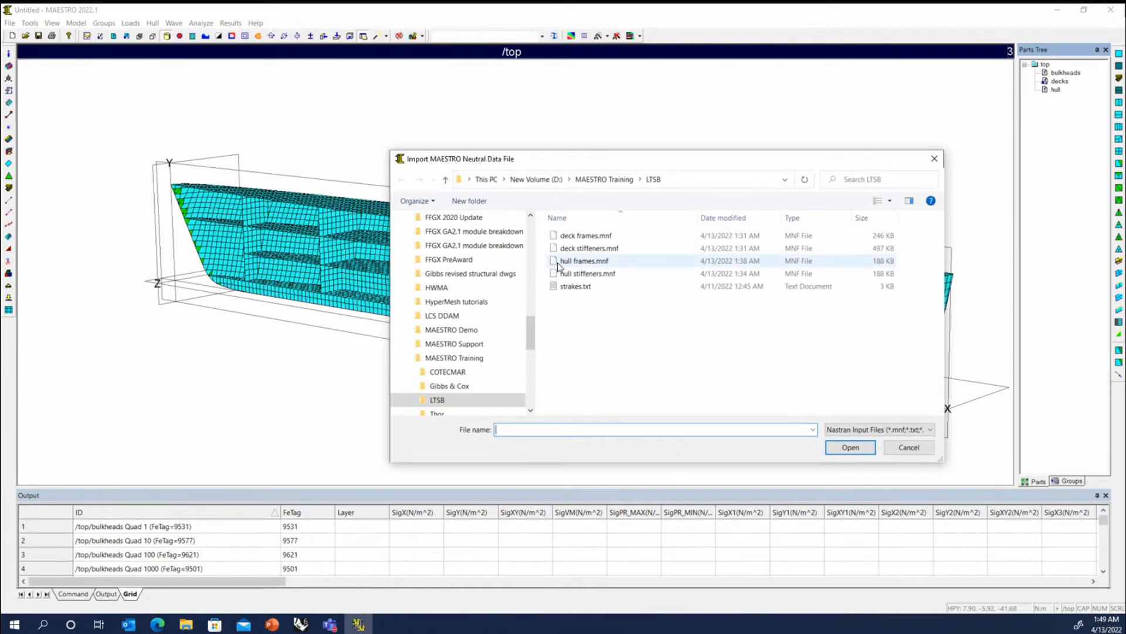
left_click(575, 237)
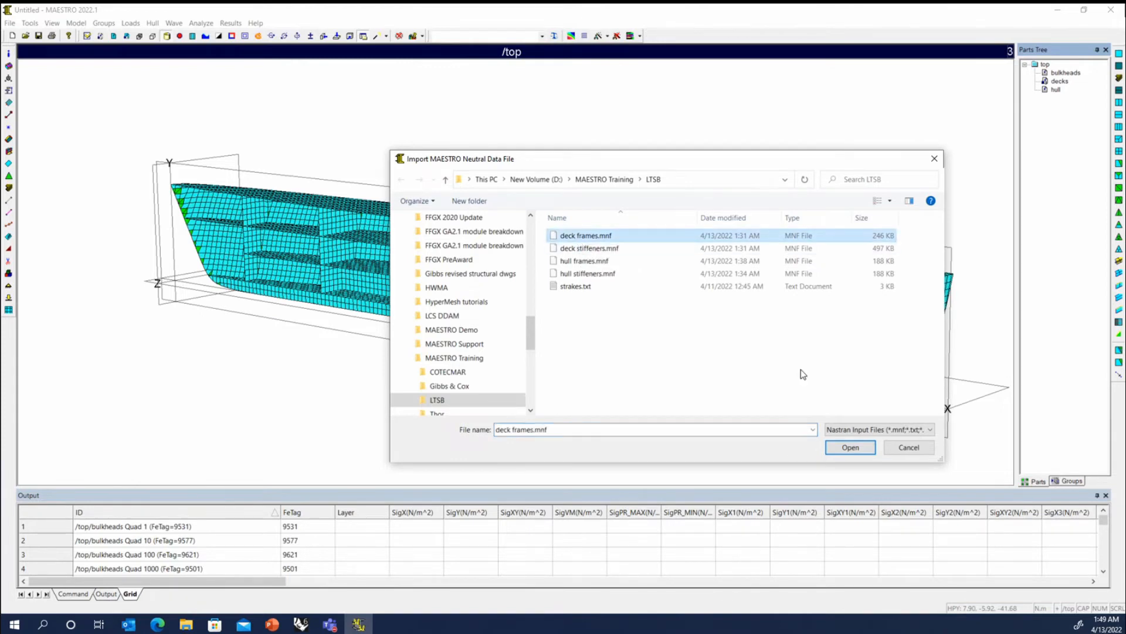
left_click(842, 444)
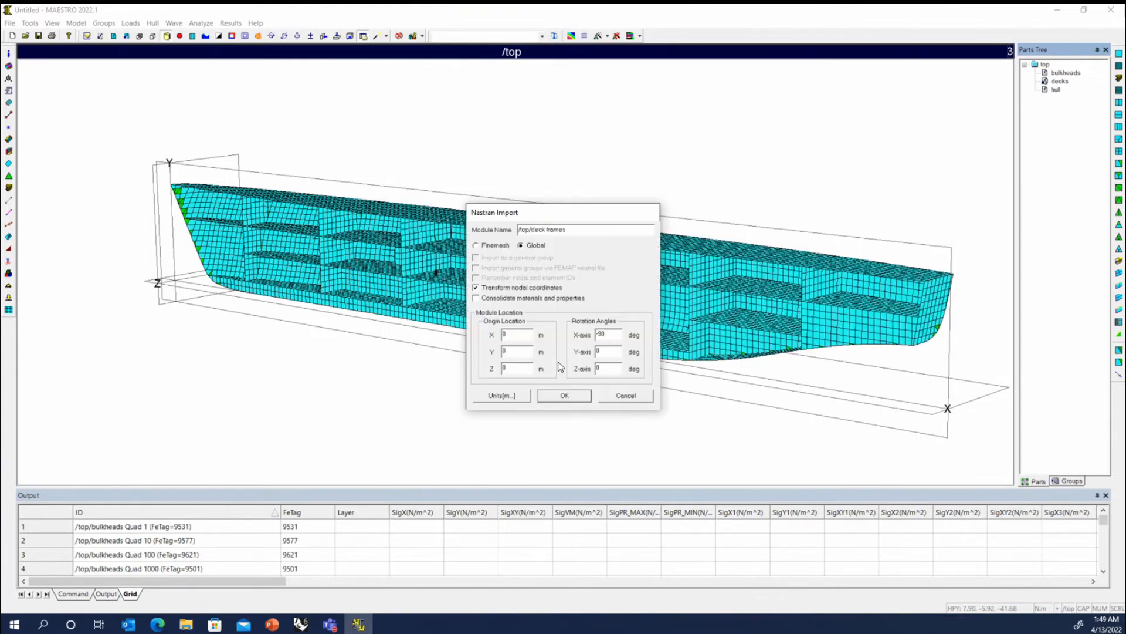
left_click(562, 397)
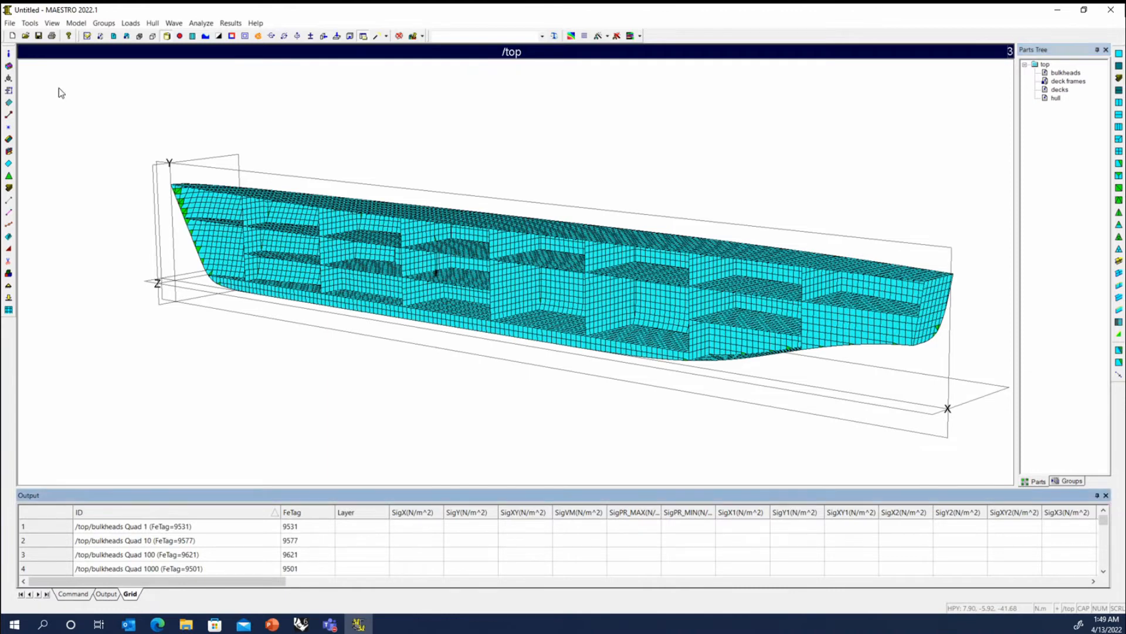
- Import deck stiffeners.mnf from the LTSB folder as a MAESTRO Neutral file, accepting the import settings
left_click(9, 23)
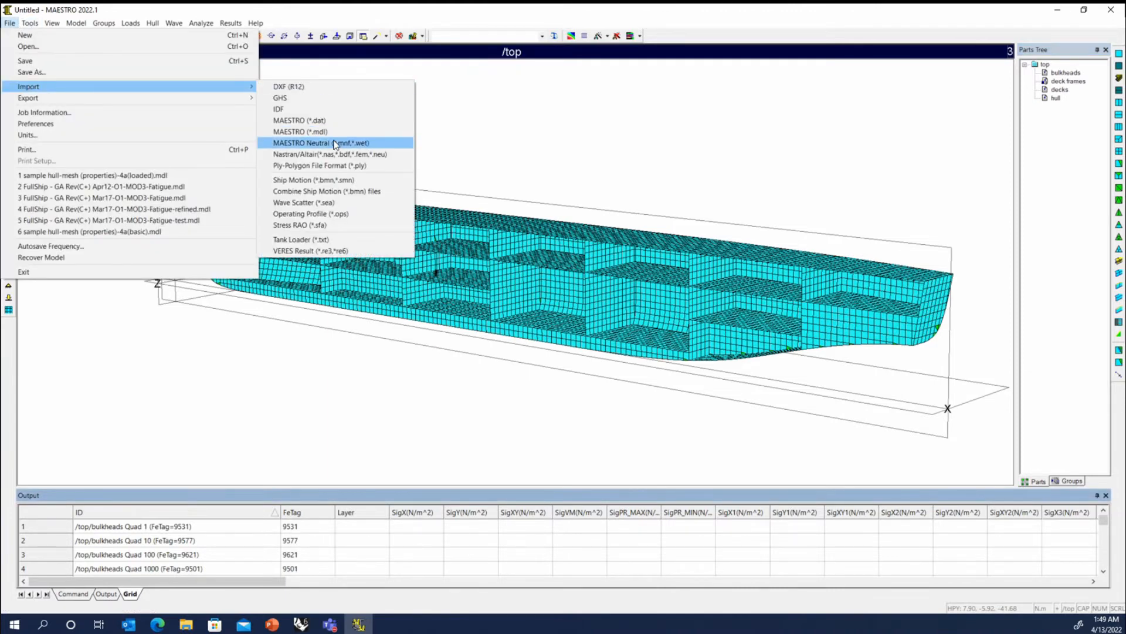
left_click(335, 143)
left_click(589, 249)
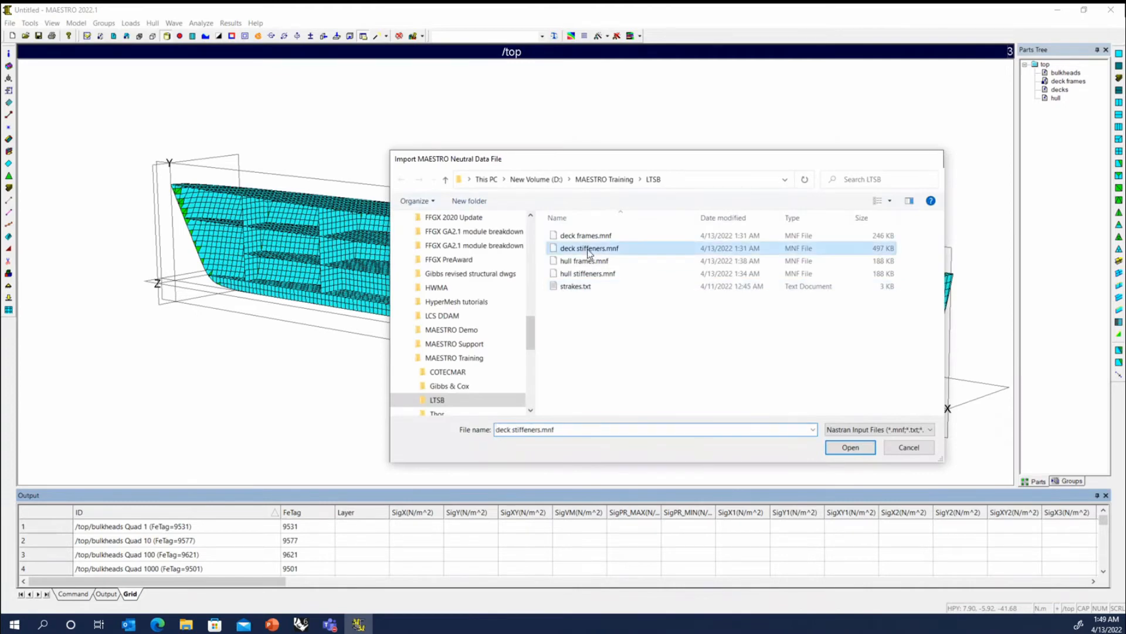
double_click(589, 249)
left_click(551, 395)
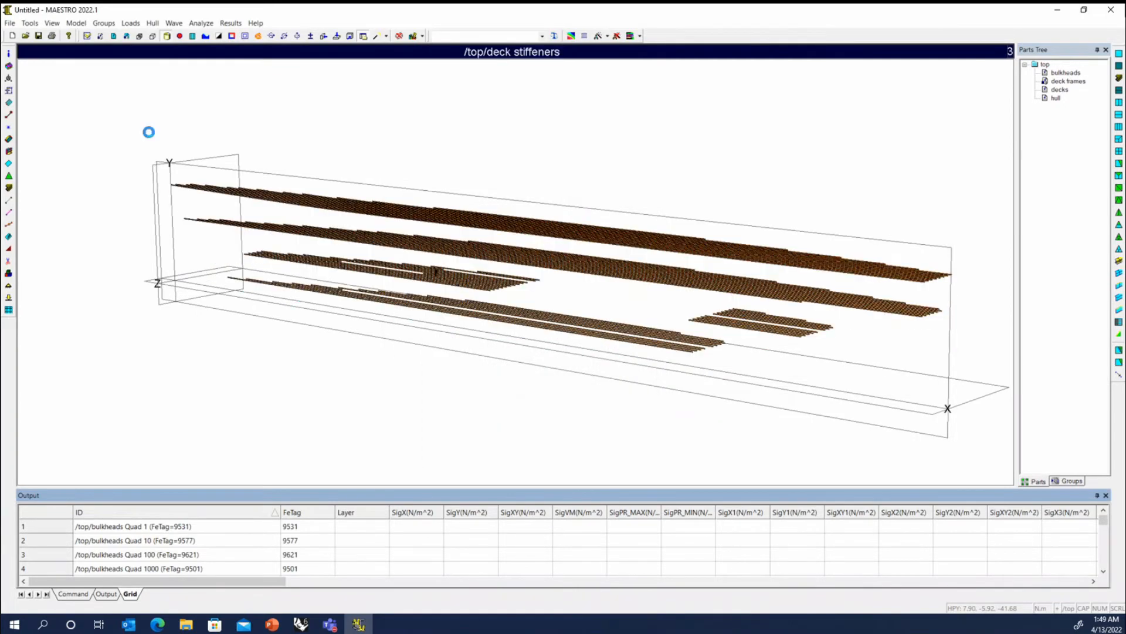
- Import hull frames.mnf from the LTSB folder as a MAESTRO Neutral file, accepting the import settings
left_click(12, 23)
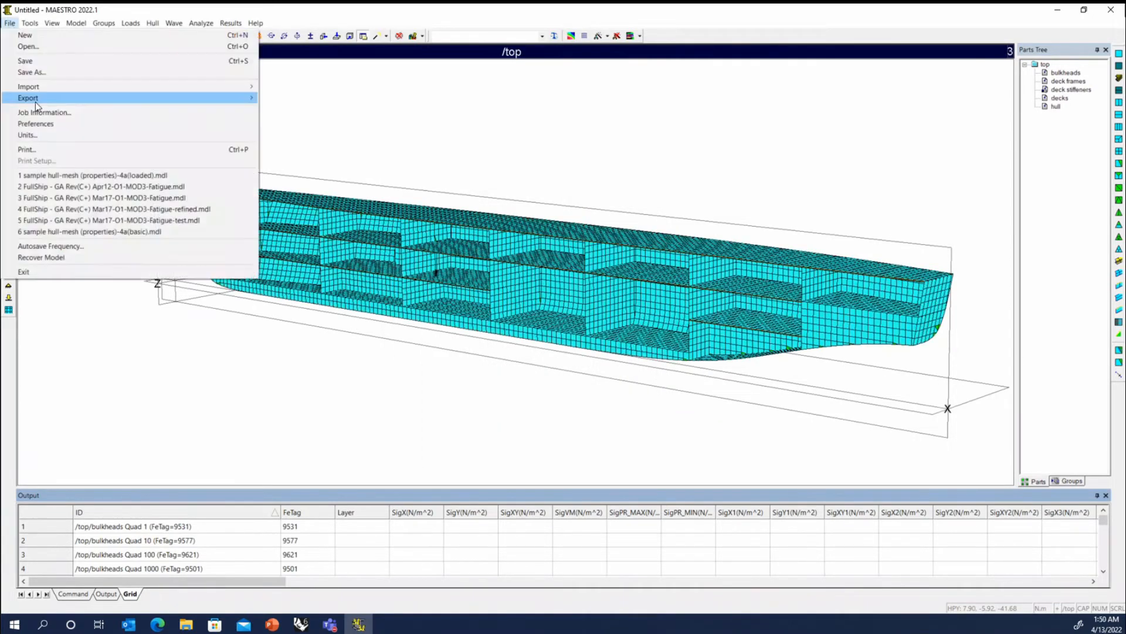
left_click(30, 86)
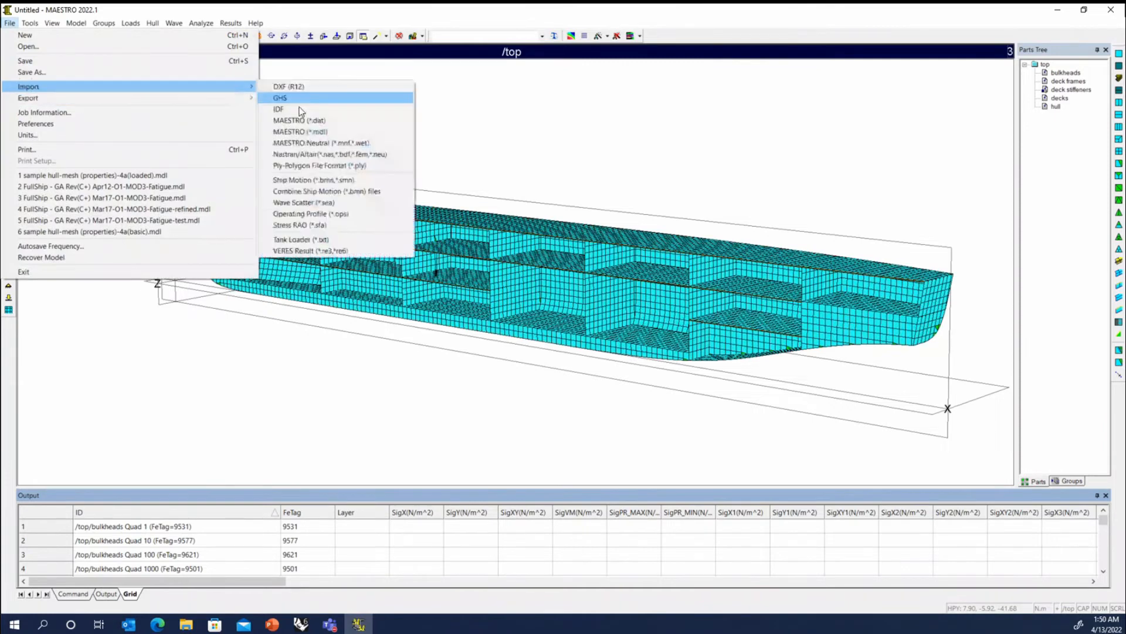
left_click(328, 143)
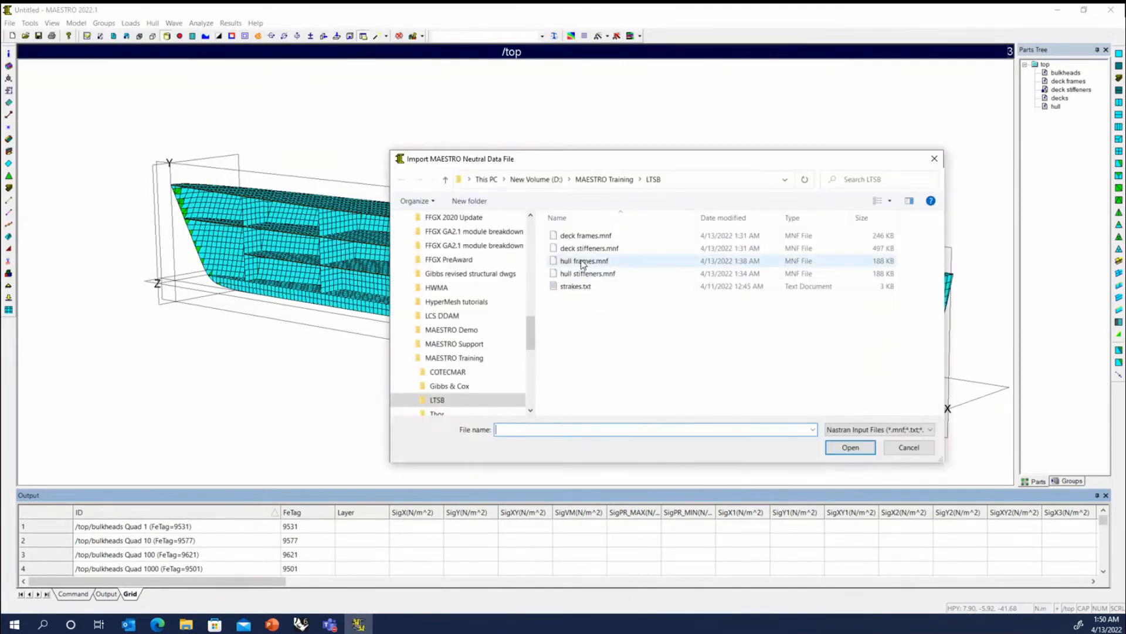
left_click(584, 263)
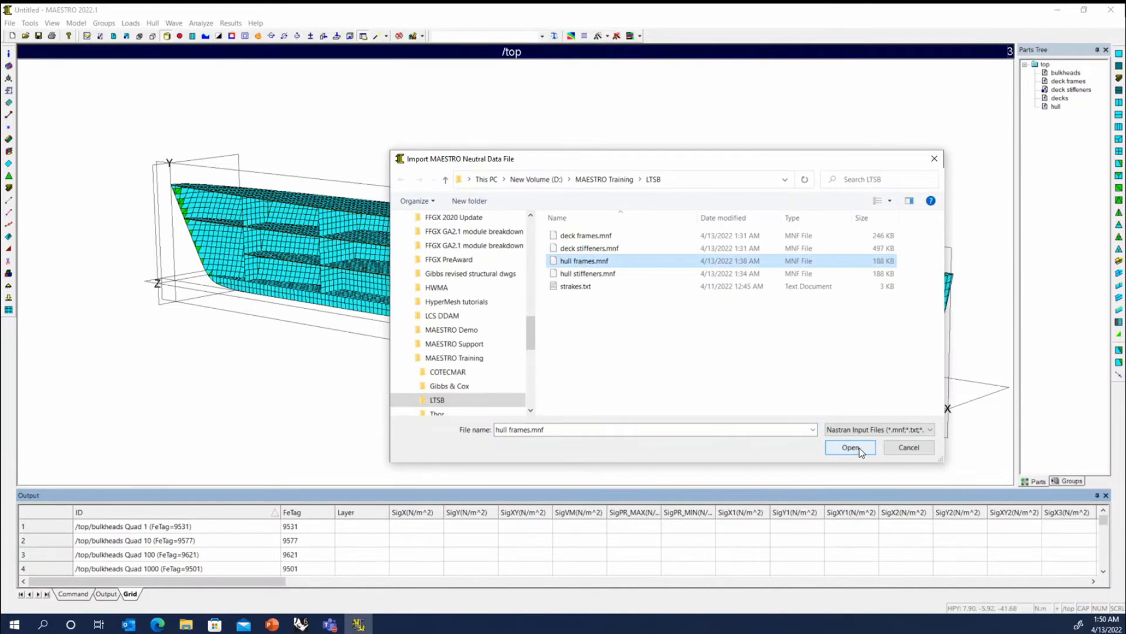
left_click(850, 448)
left_click(562, 395)
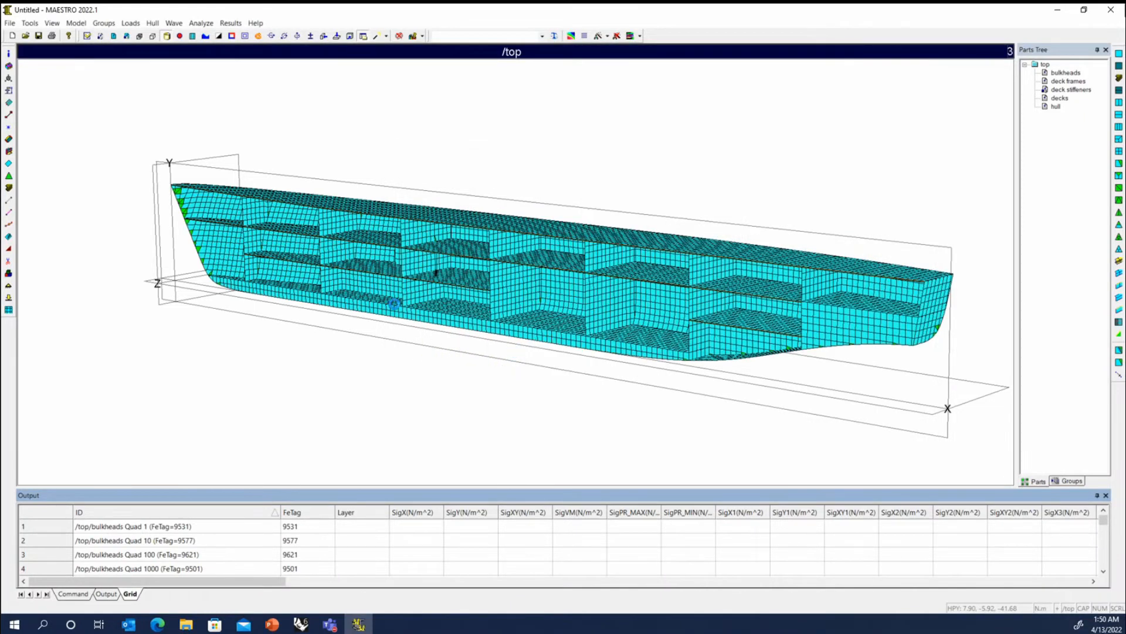
- Import hull stiffeners.mnf as a MAESTRO Neutral file into a global module with a -90 degree X-axis rotation
left_click(9, 23)
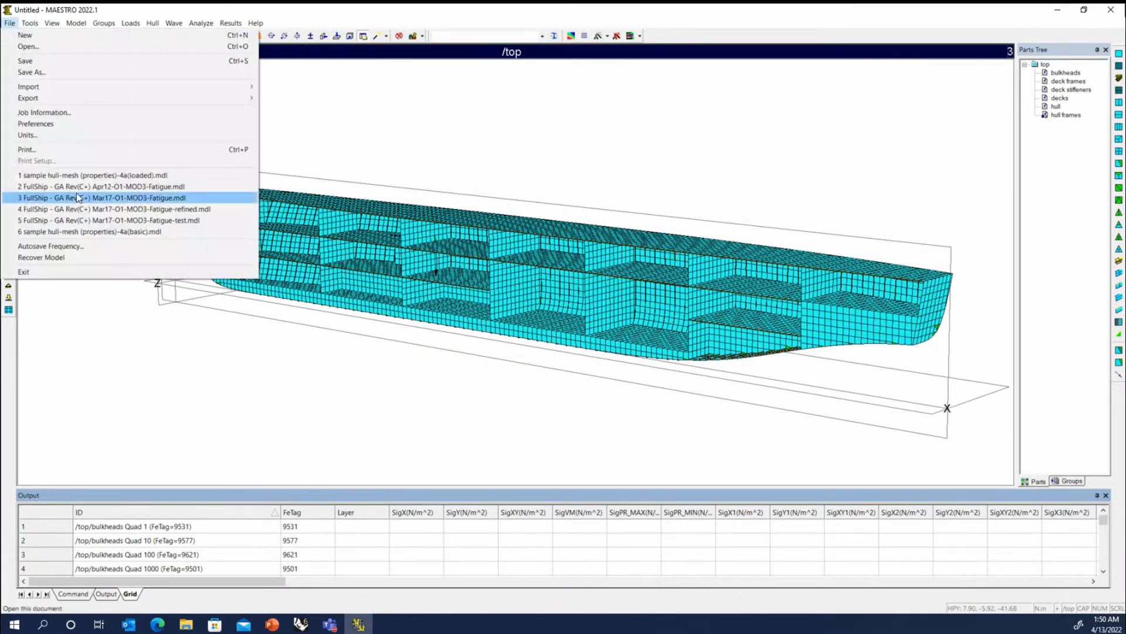
mouse_move(68, 98)
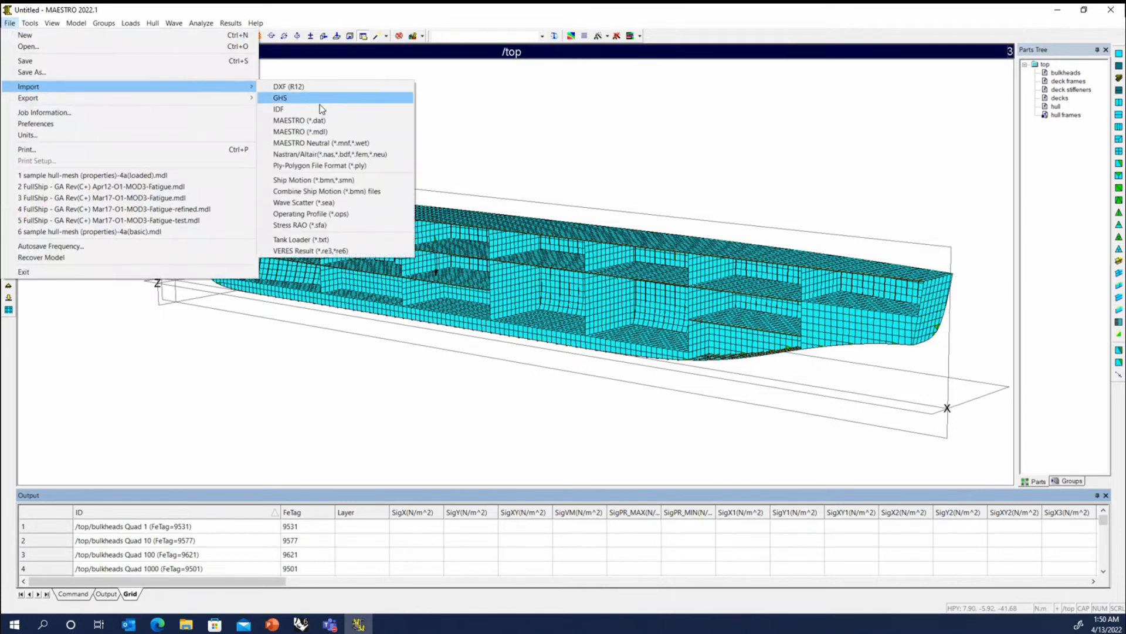
left_click(328, 143)
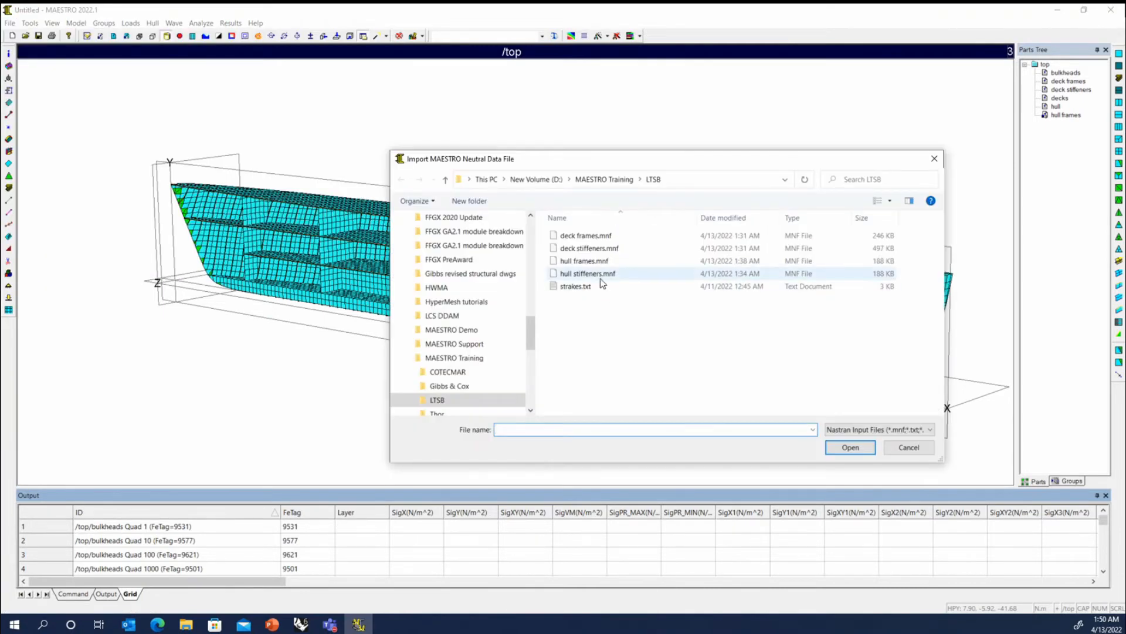
double_click(596, 274)
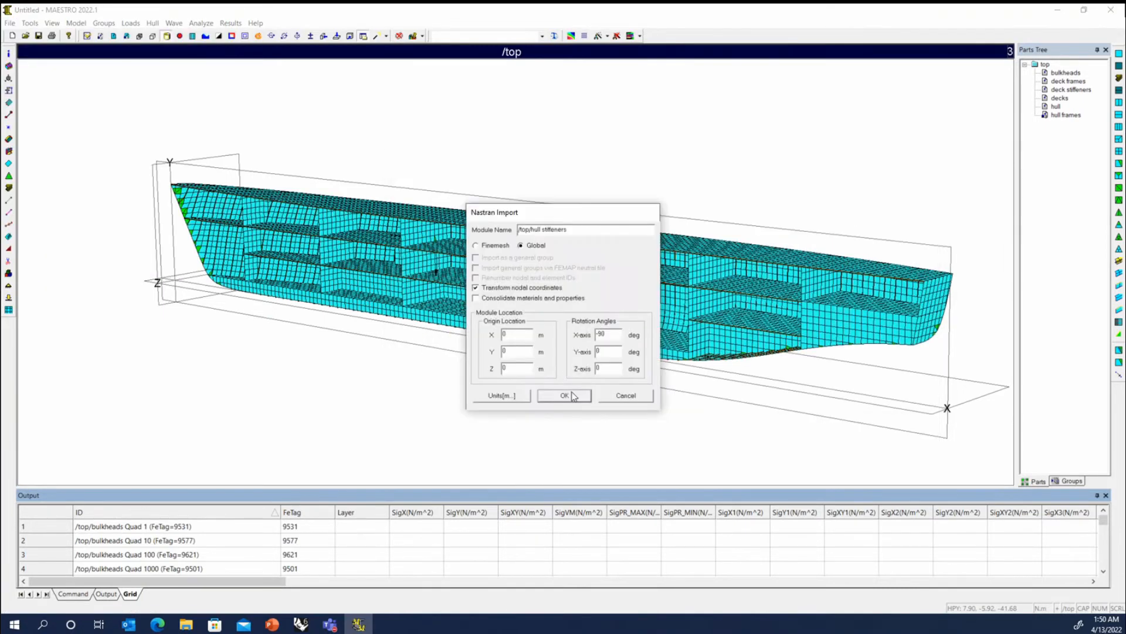
left_click(569, 394)
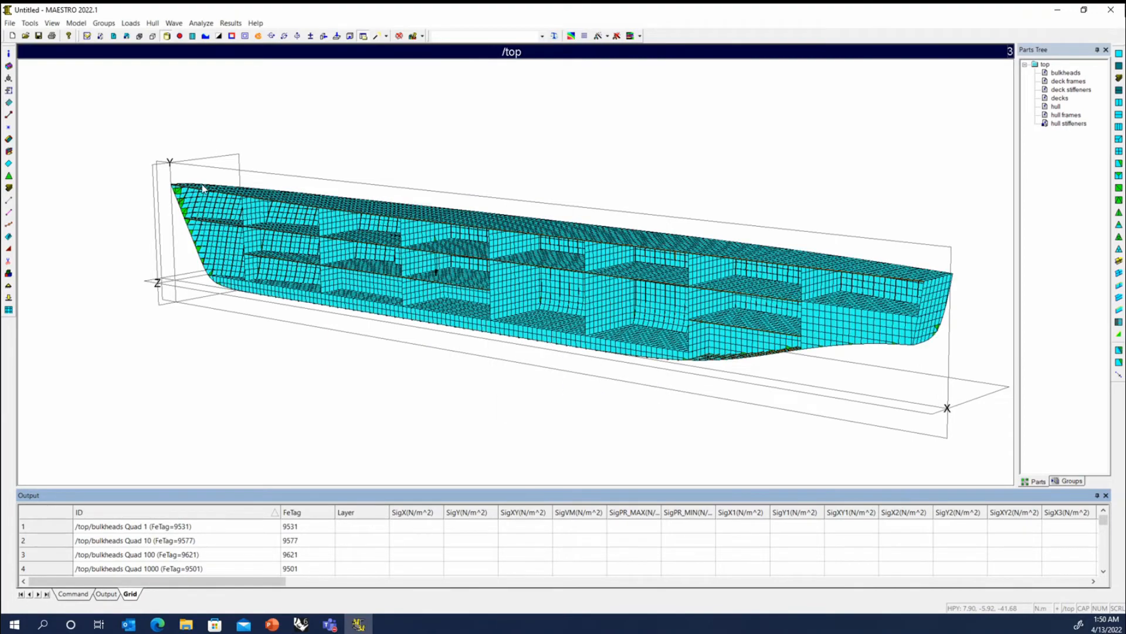
- Examine how the imported frame and stiffener beams line up with the hull, deck and bulkhead plating along the ship
scroll(208, 187, "up", 3)
scroll(212, 186, "up", 3)
middle_click_drag(211, 186, 565, 222)
scroll(566, 221, "up", 3)
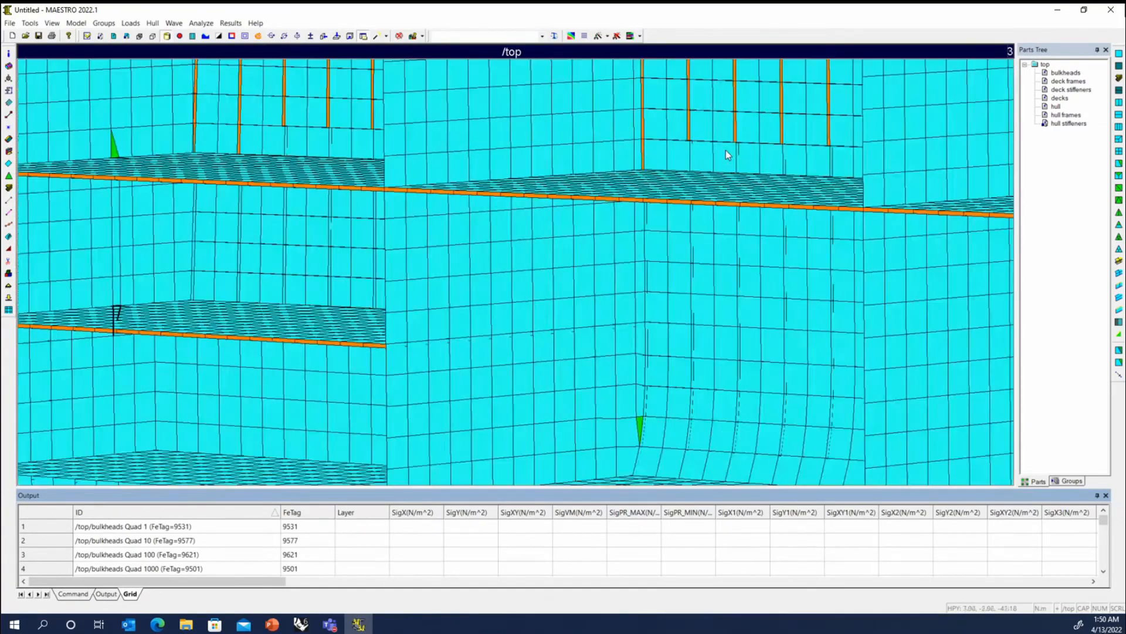
scroll(669, 186, "down", 2)
middle_click_drag(750, 209, 486, 199)
middle_click_drag(365, 162, 423, 179)
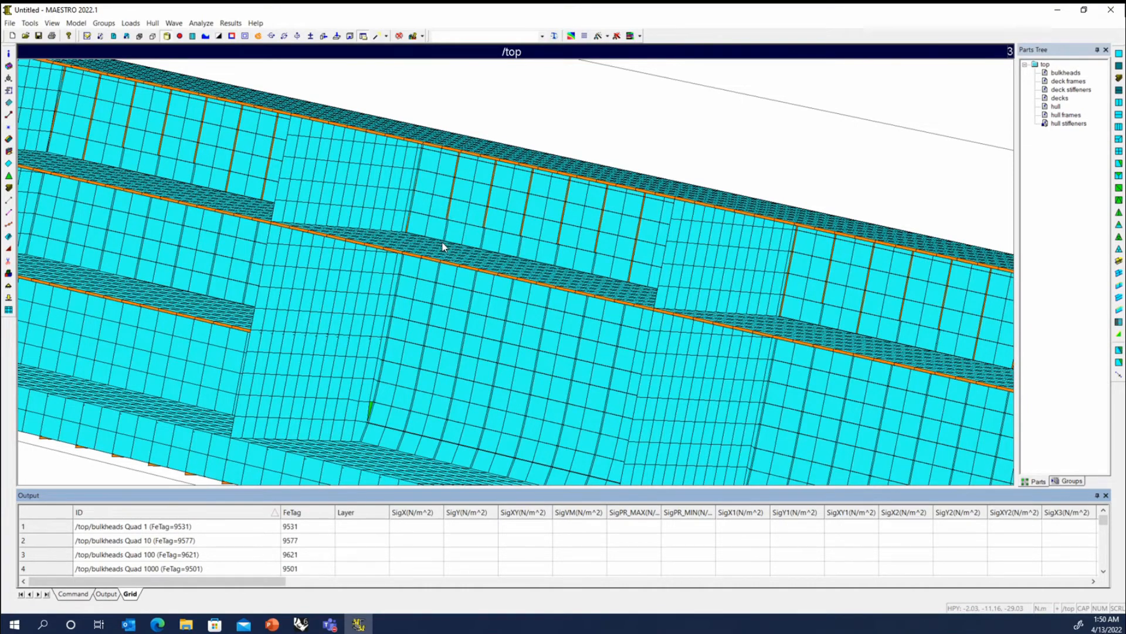
scroll(442, 243, "up", 5)
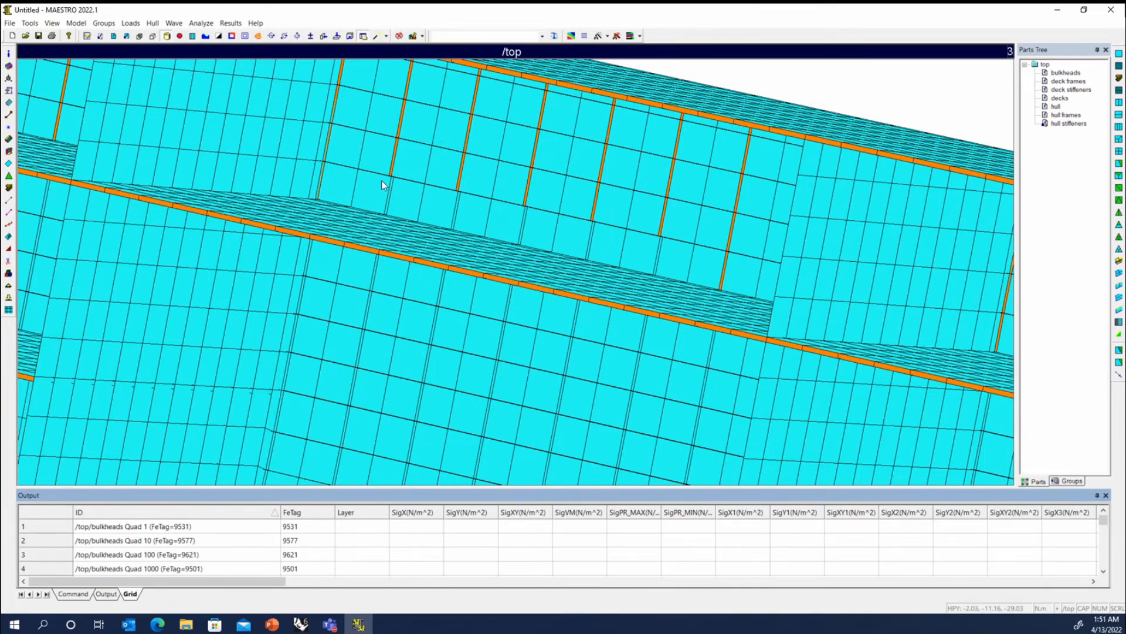
scroll(382, 181, "down", 2)
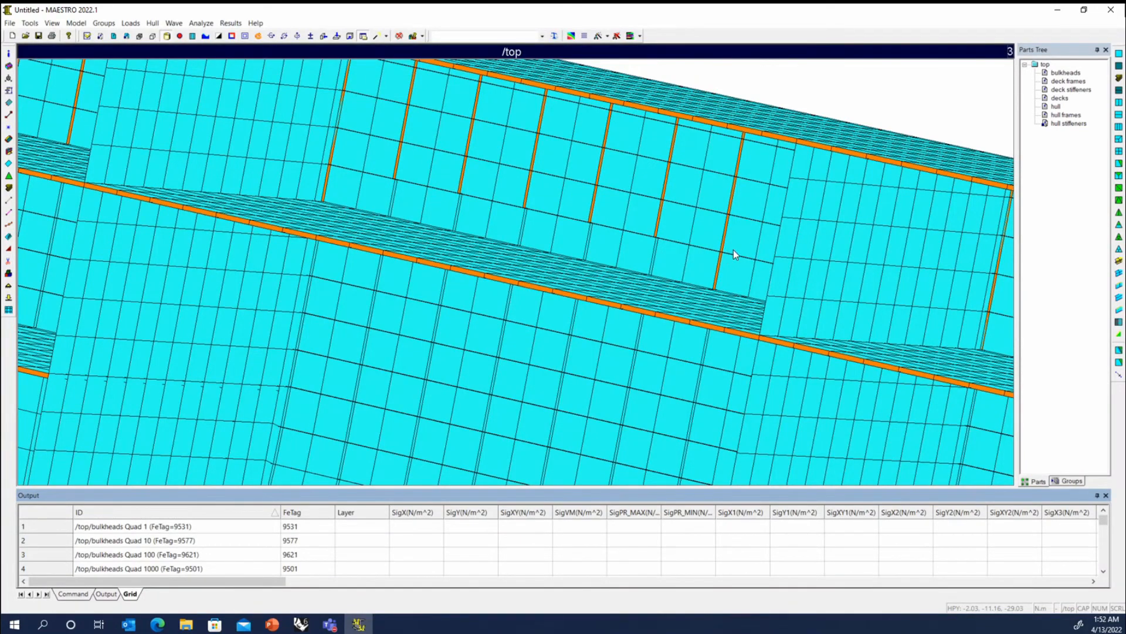
scroll(672, 248, "down", 1)
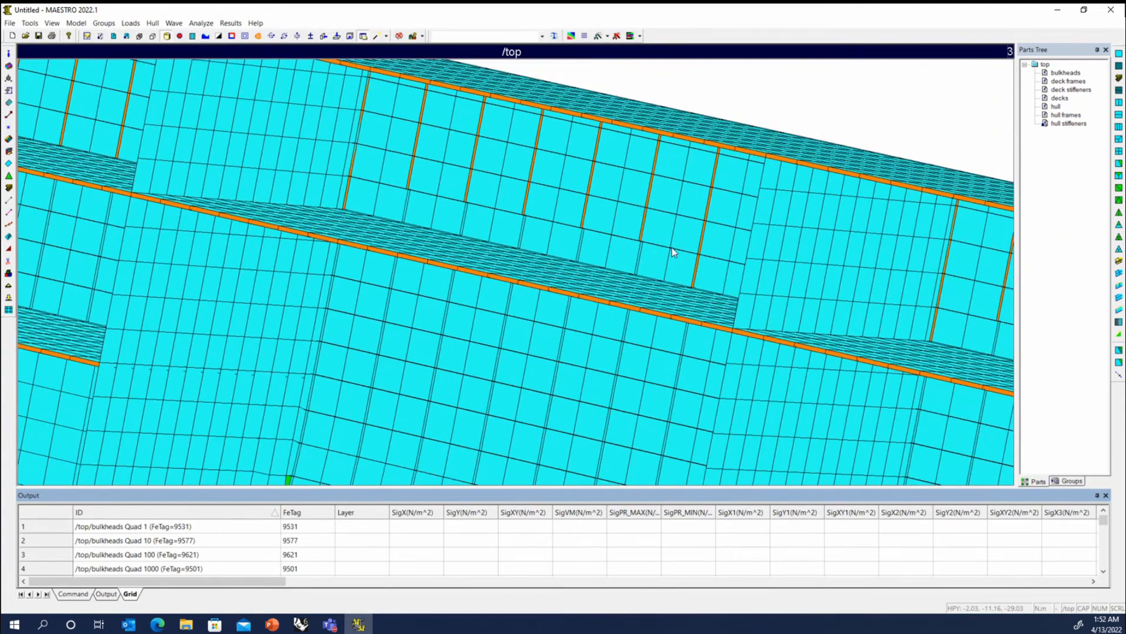
scroll(672, 247, "down", 5)
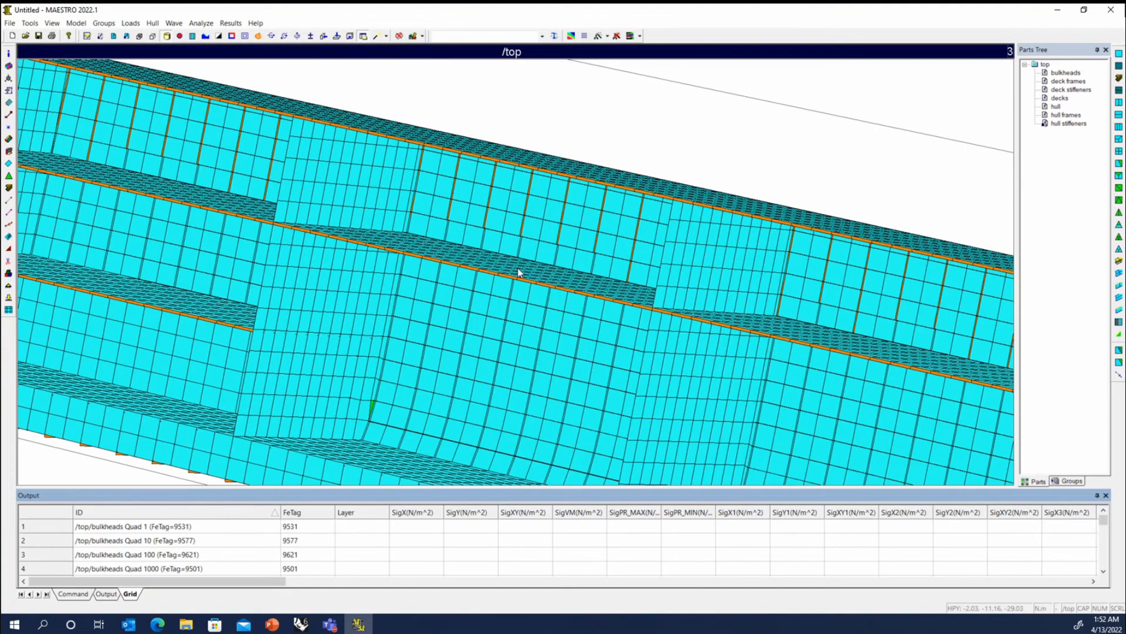
scroll(518, 272, "down", 5)
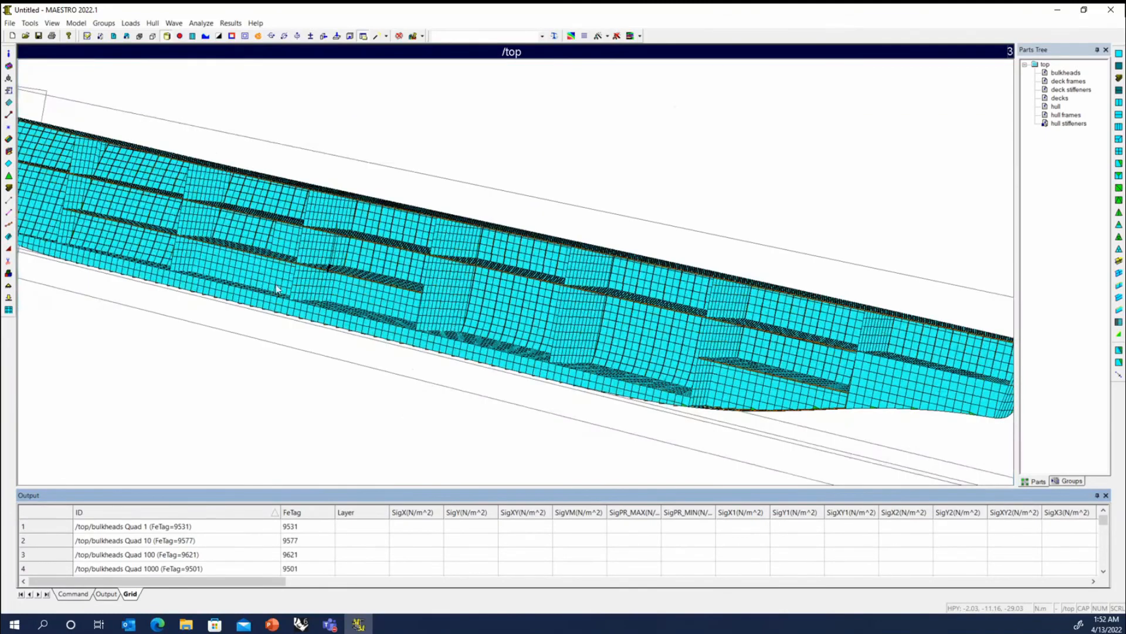
middle_click_drag(183, 332, 193, 354)
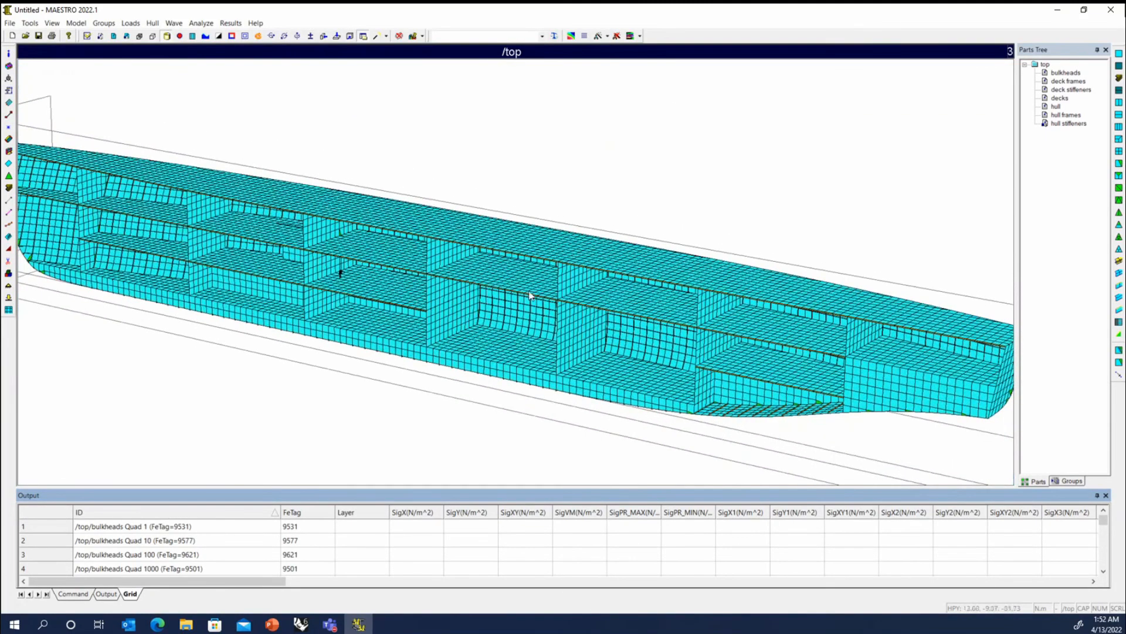
- Switch to Rhino and inspect the source meshes and beams at the transom and along the hull in the Perspective view
left_click(313, 626)
left_click(378, 576)
right_click_drag(578, 235, 733, 230)
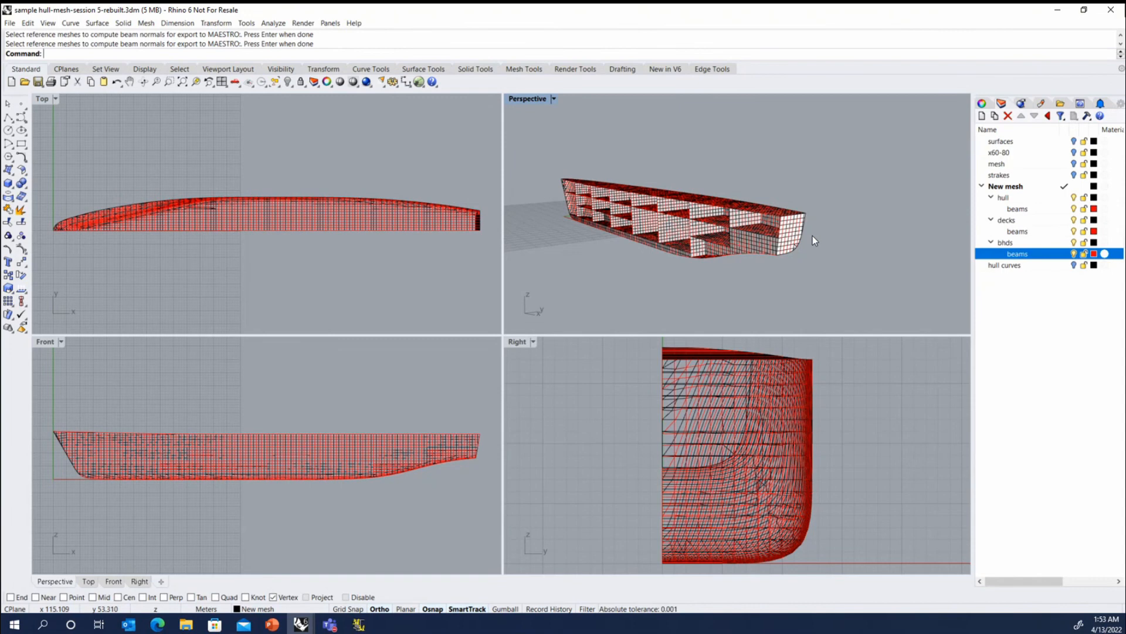
right_click_drag(812, 235, 776, 209)
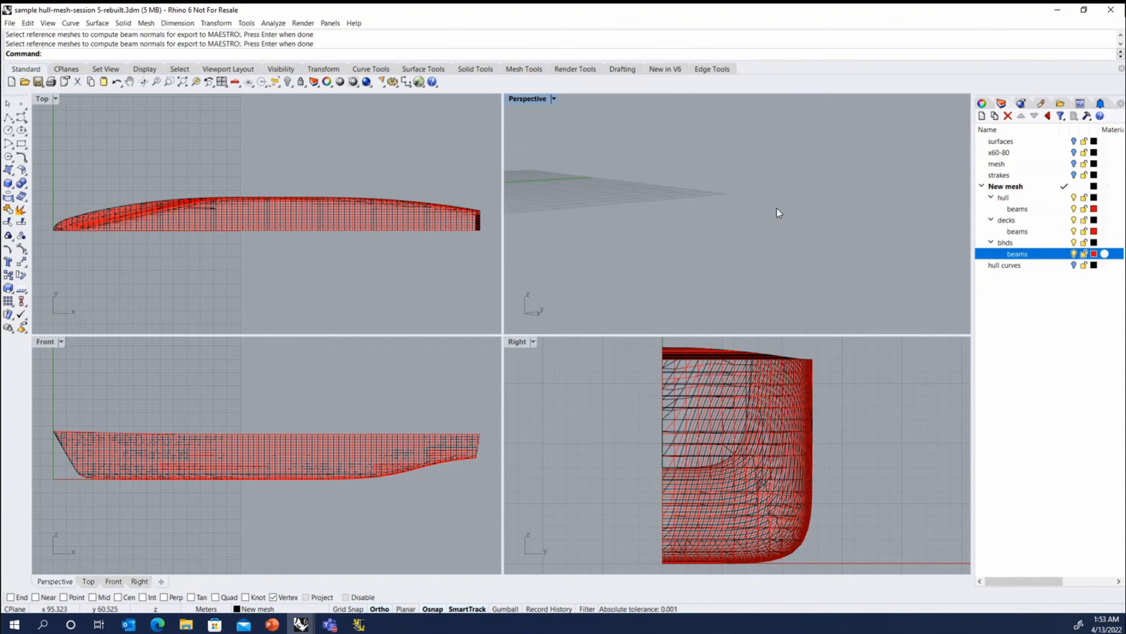
scroll(777, 209, "up", 8)
scroll(736, 245, "down", 5)
scroll(780, 213, "up", 10)
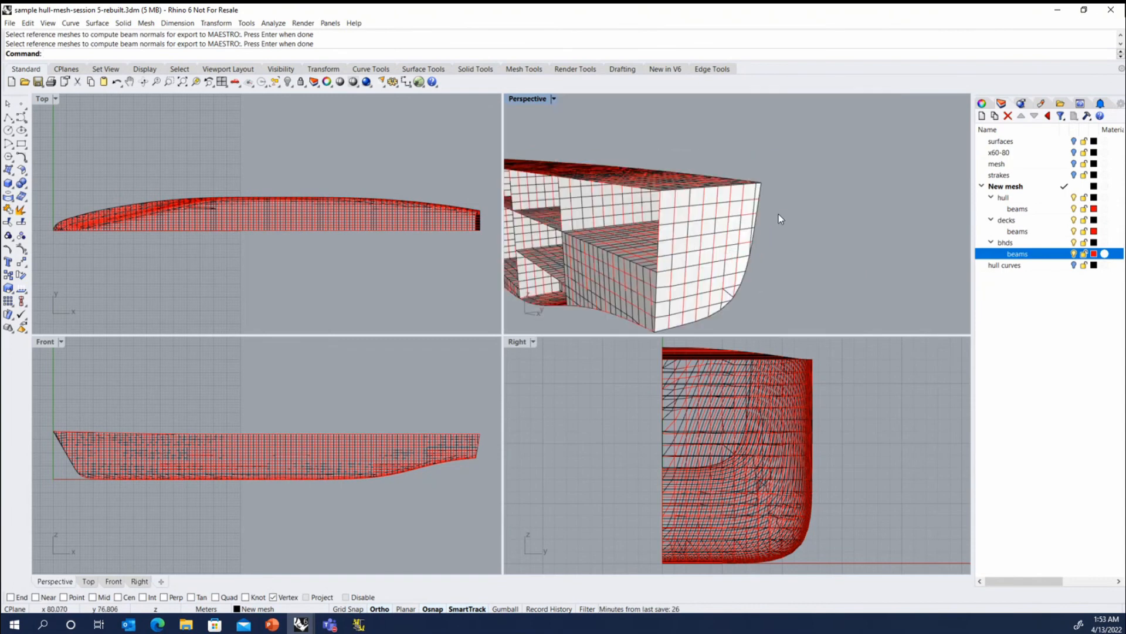
scroll(670, 188, "down", 5)
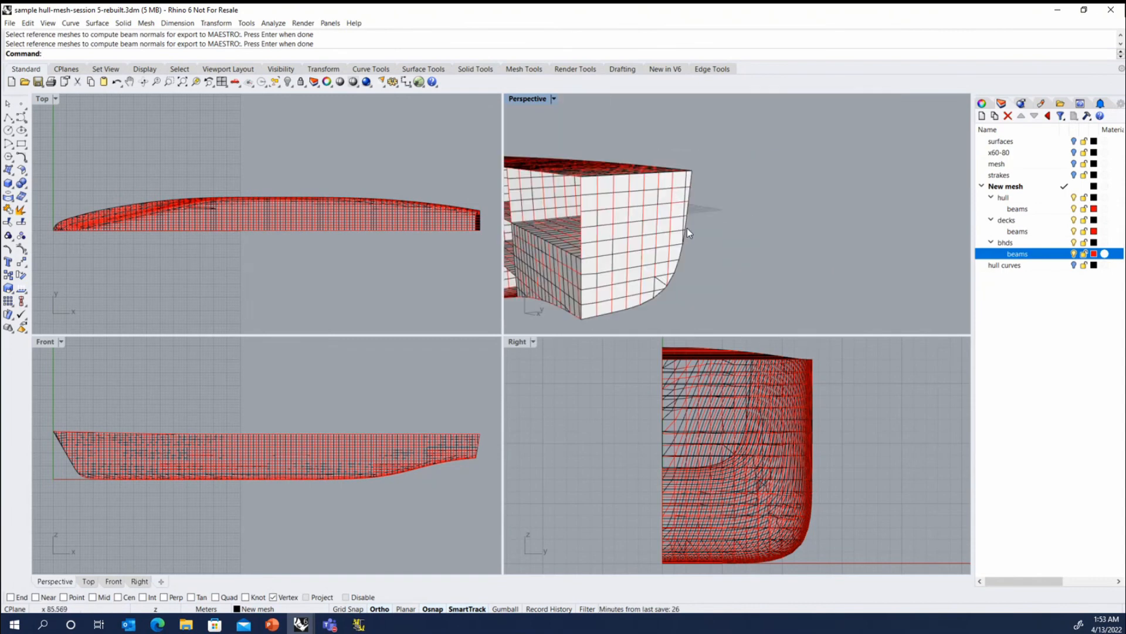
right_click_drag(672, 256, 691, 257)
scroll(691, 257, "down", 8)
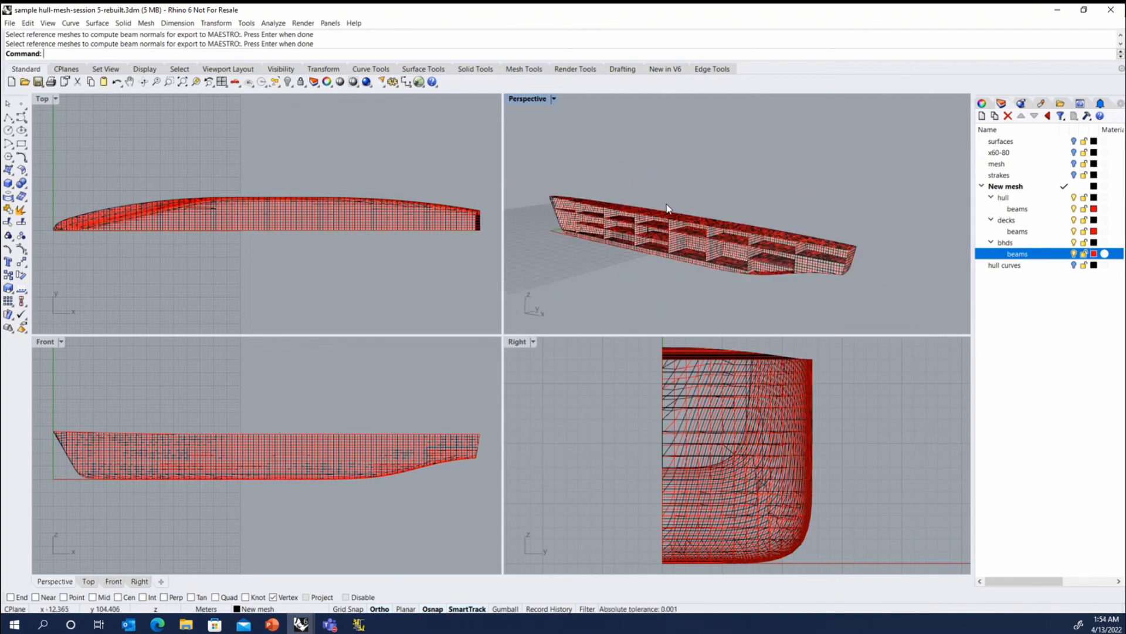
- Switch back to MAESTRO and view the assembled ship model's decks and bulkheads from above
left_click(359, 624)
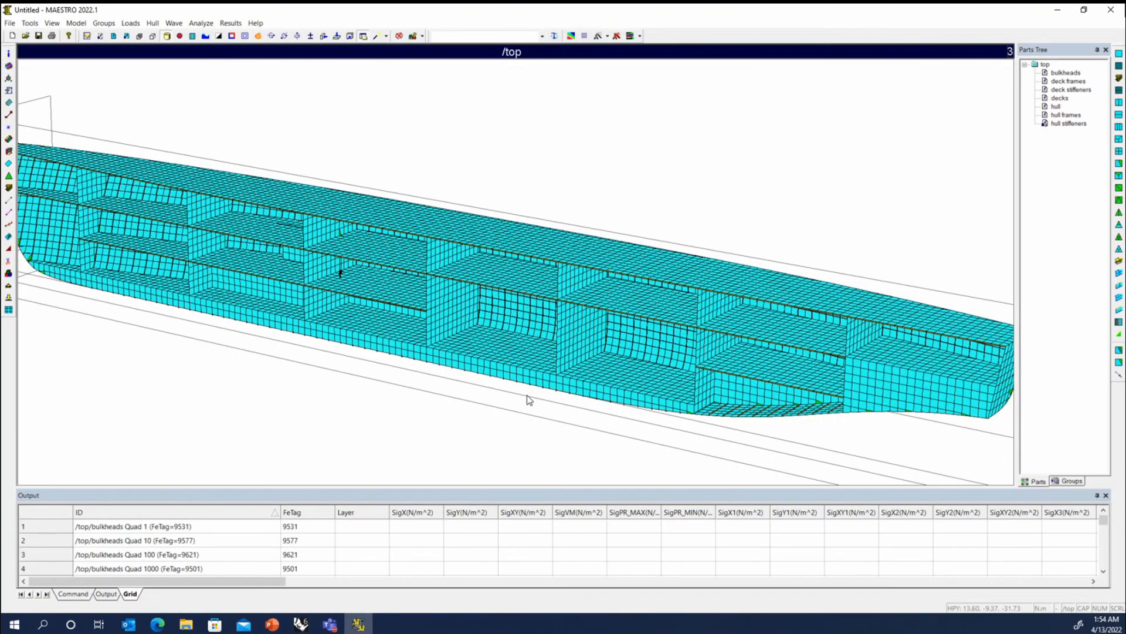
scroll(475, 352, "down", 1)
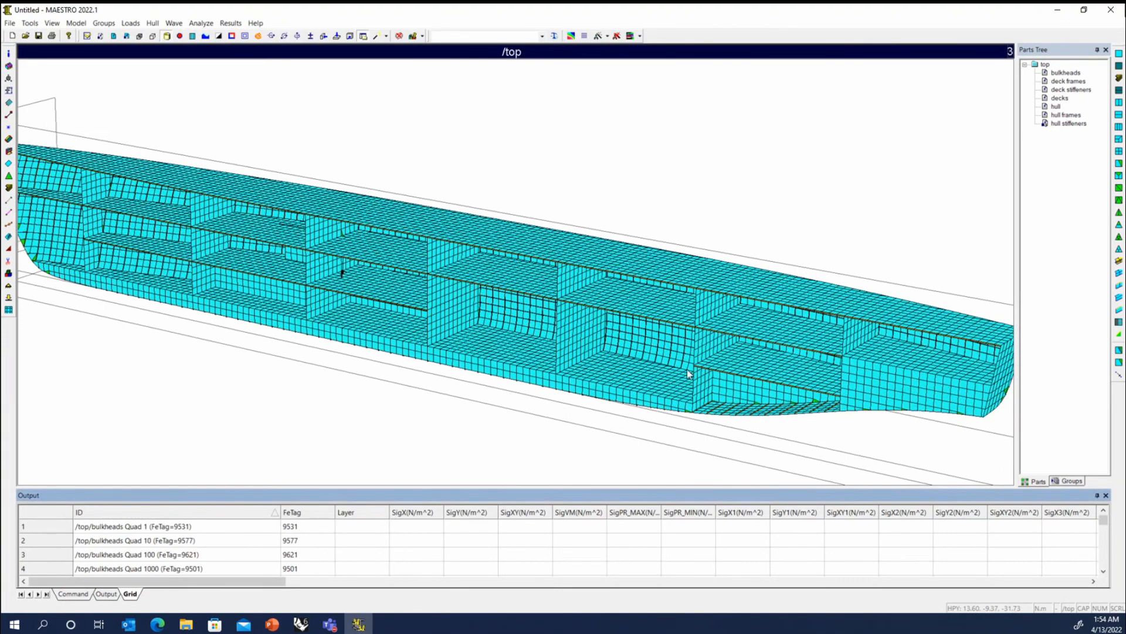
scroll(514, 408, "up", 1)
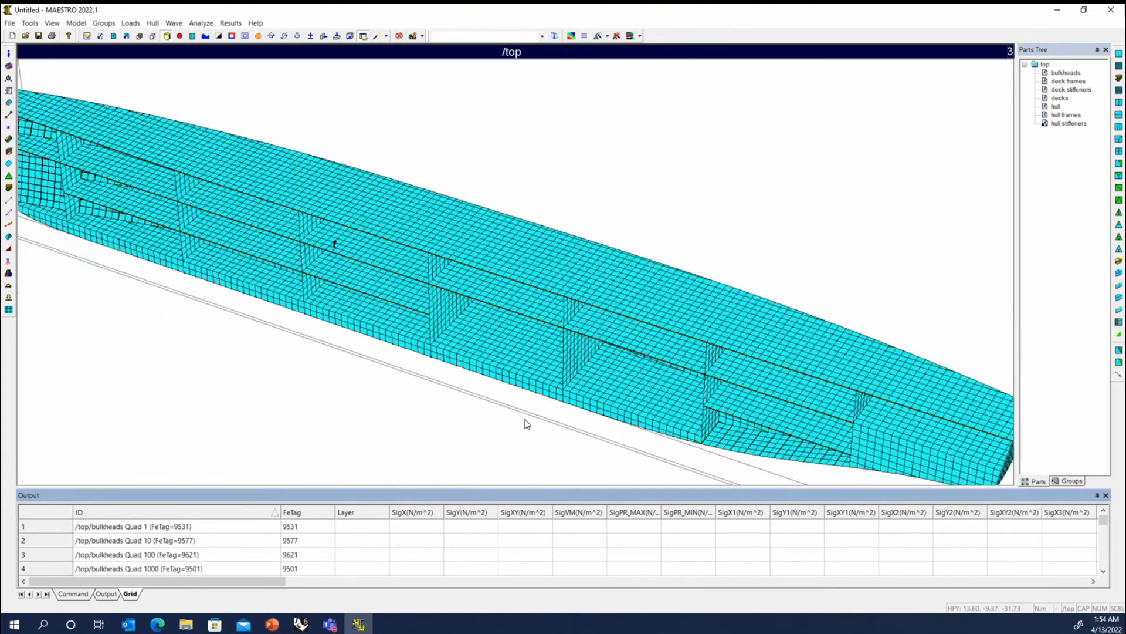